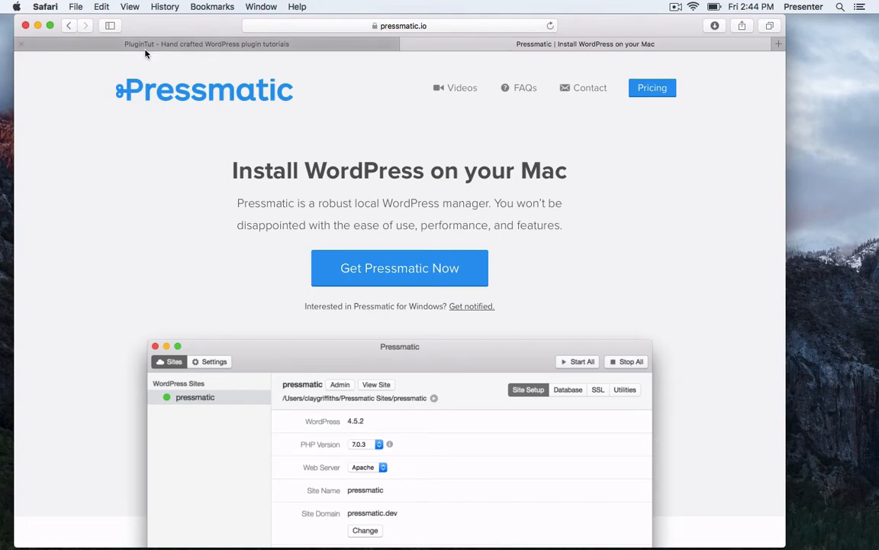
Minimize Safari and Audacity and bring the empty Pressmatic site manager to the front.
left_click(37, 26)
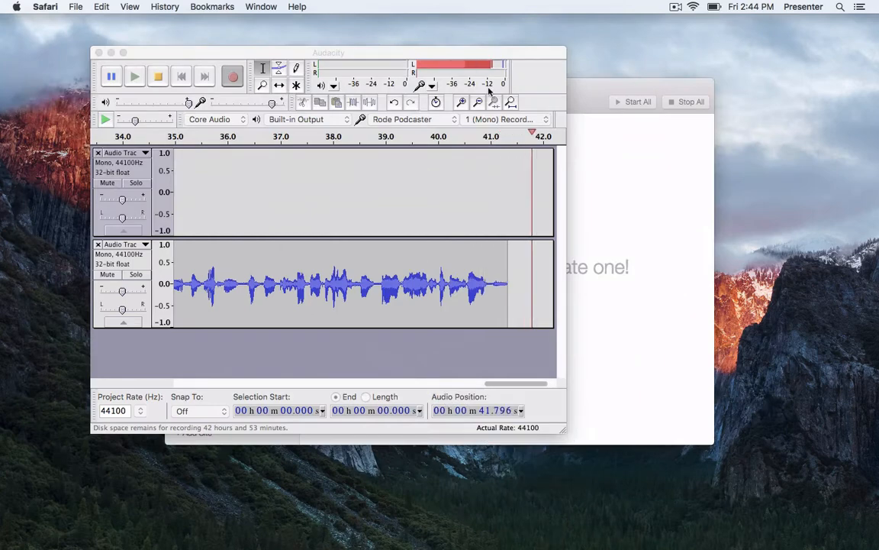
left_click(598, 103)
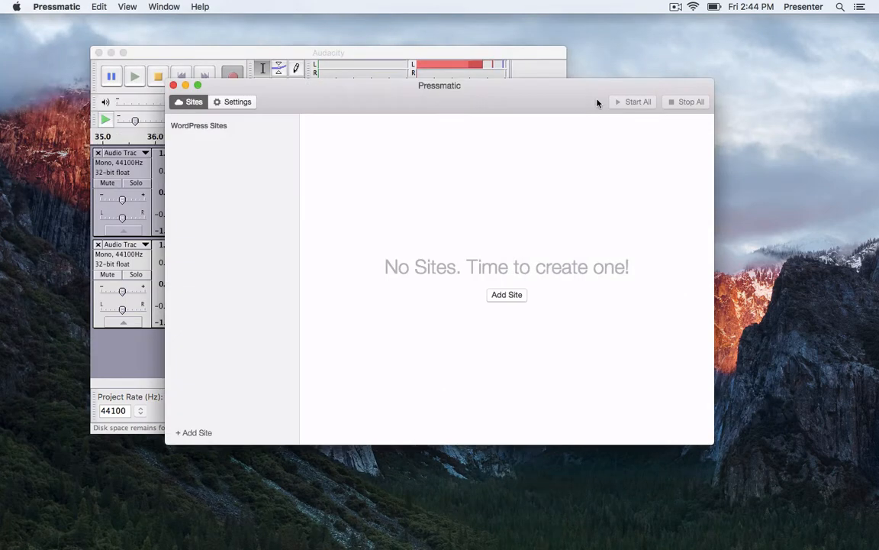
left_click(110, 52)
left_click_drag(330, 103, 314, 66)
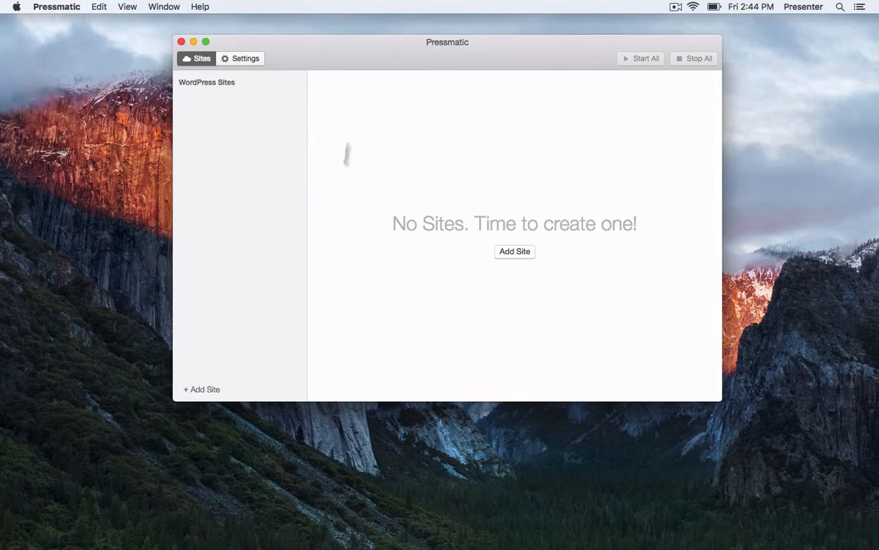
left_click_drag(322, 57, 327, 55)
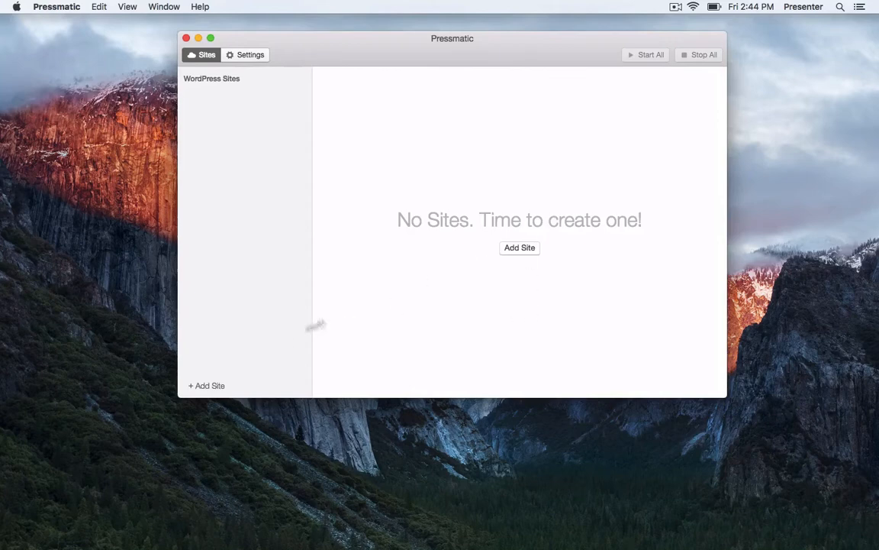
left_click(516, 249)
Name the new site 'Matt's website' and change its domain to mattswebsite.dev.
left_click(395, 131)
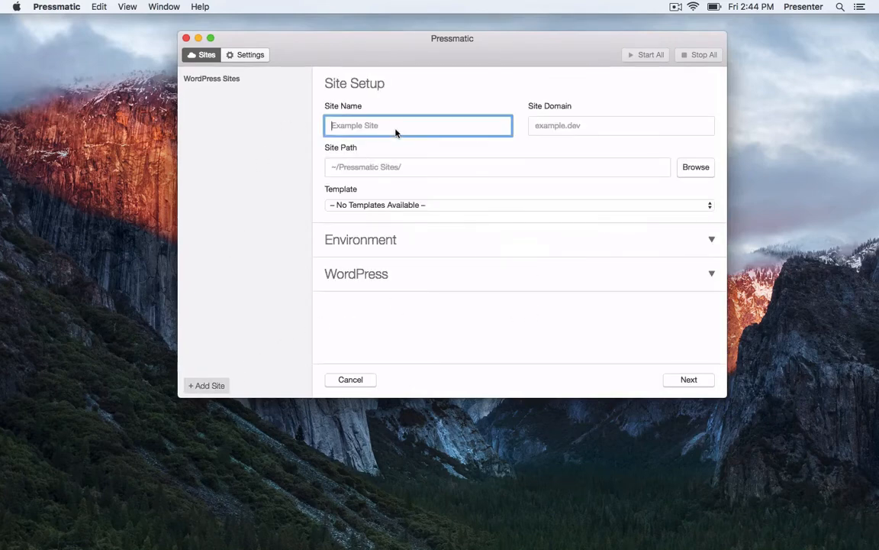
type("Matt's website")
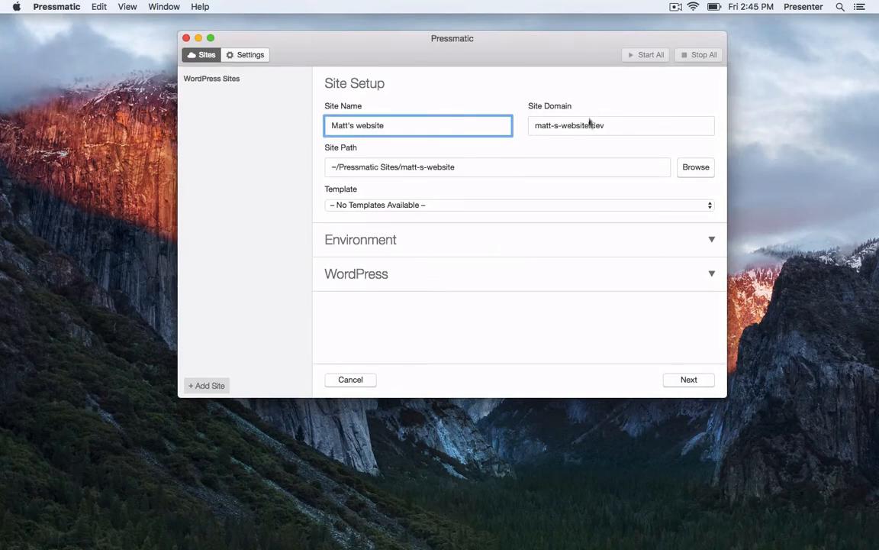
left_click(551, 127)
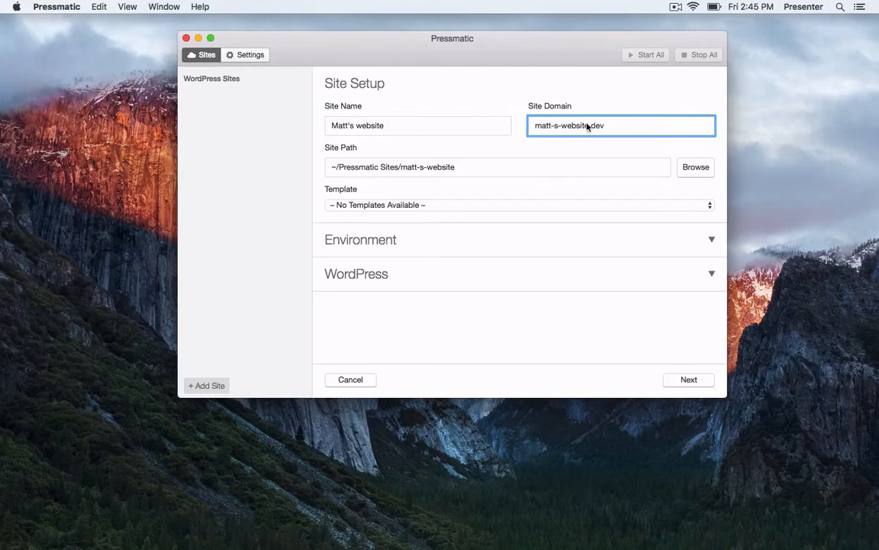
triple_click(566, 124)
left_click(561, 139)
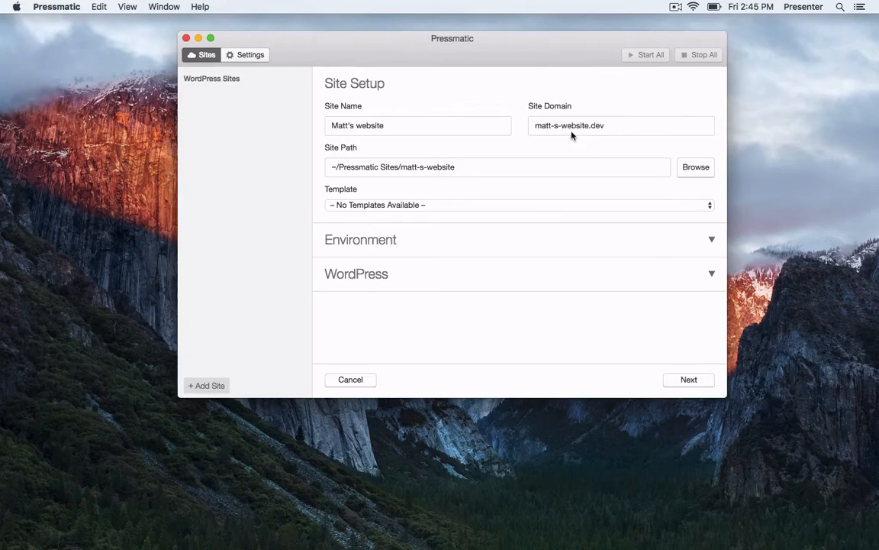
left_click(571, 134)
key("shift+super+Left")
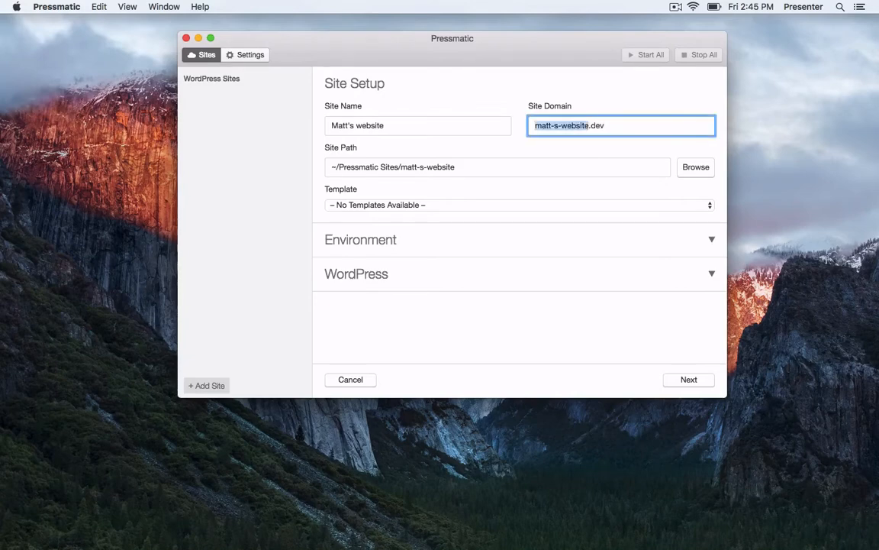
type("matts")
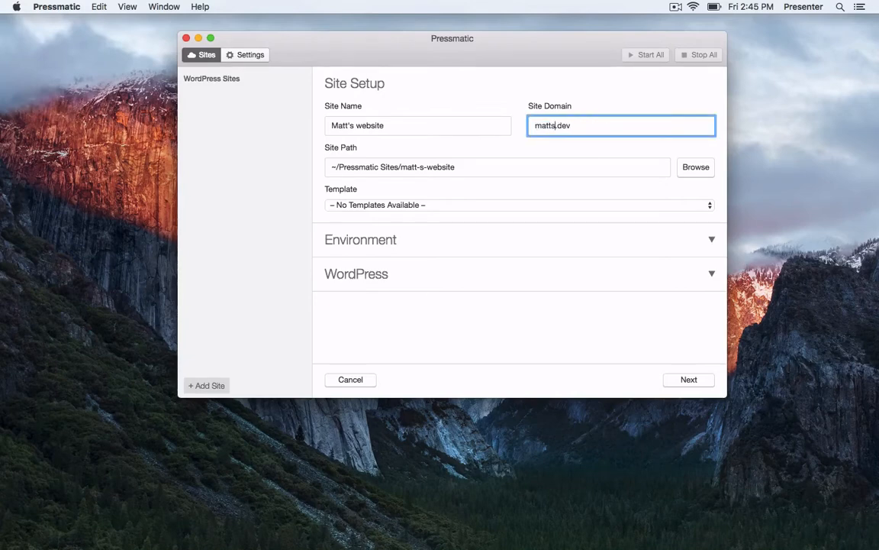
type("website")
left_click(496, 126)
left_click(592, 127)
Try loading mattswebsite.dev in a new Safari tab, then close it and return to Pressmatic.
left_click(319, 523)
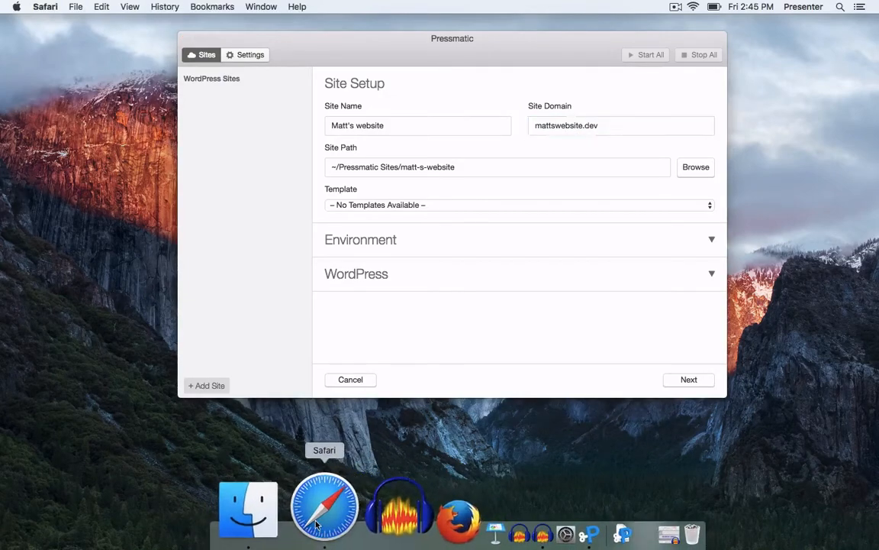
key("super+t")
type("matt")
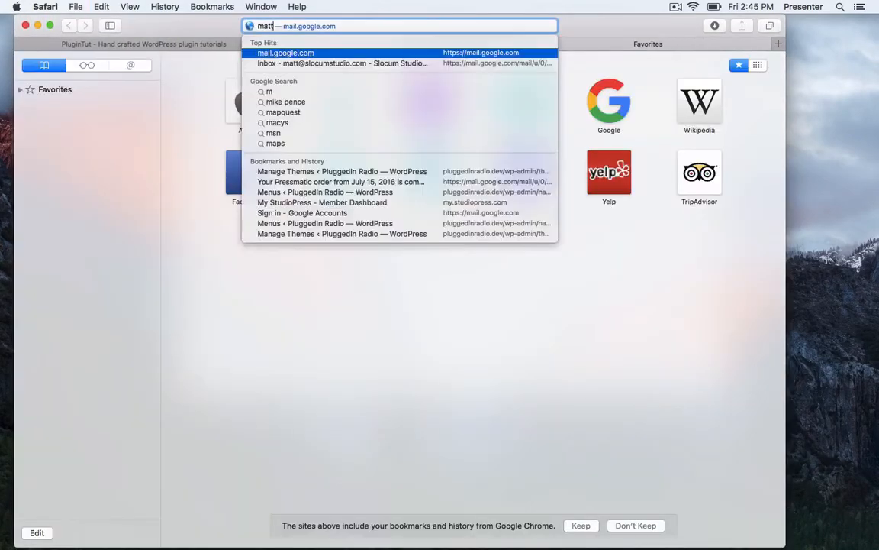
type("swebsite.dec")
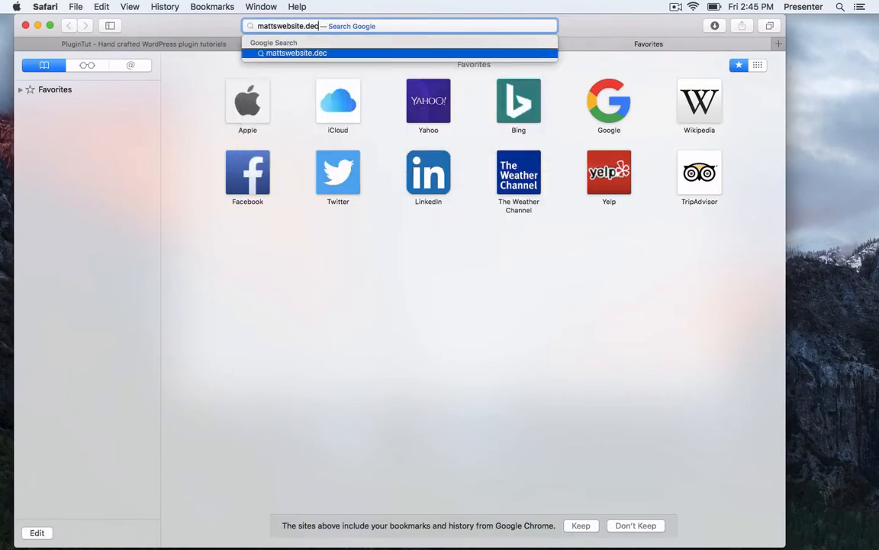
key("BackSpace")
type("v")
key("Return")
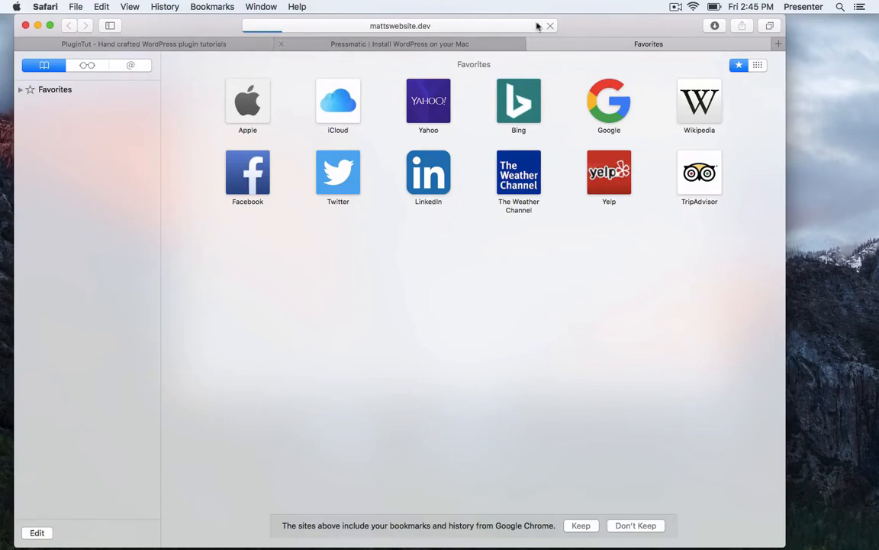
left_click(532, 45)
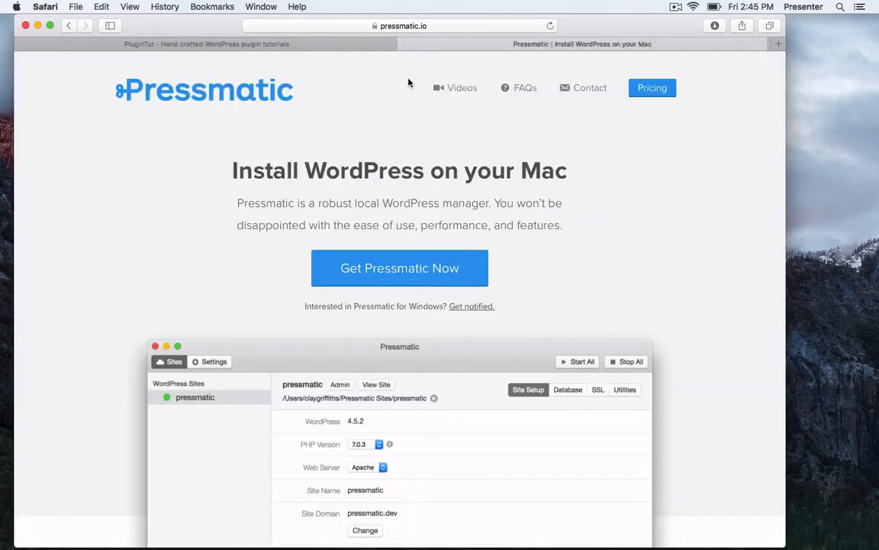
key("super+Tab")
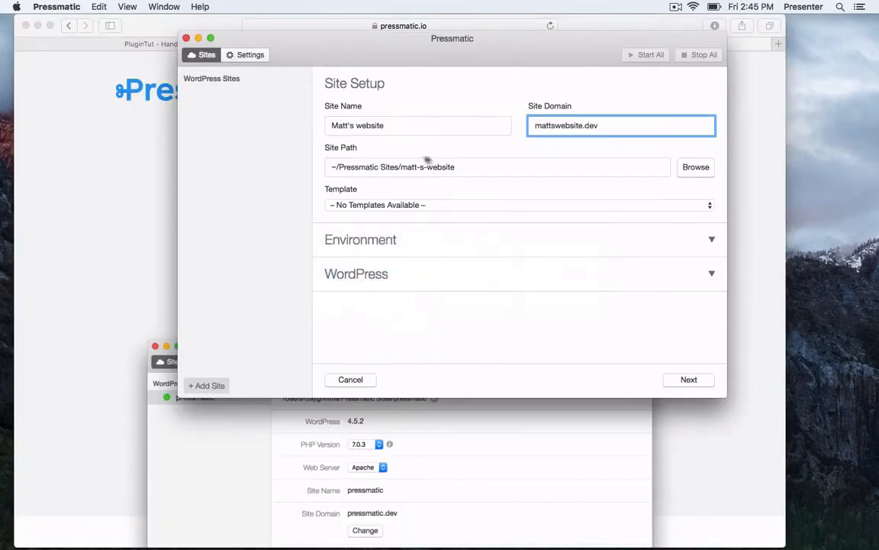
Keep PHP Version 7.0.3 and the nginx web server for the new site.
left_click(357, 153)
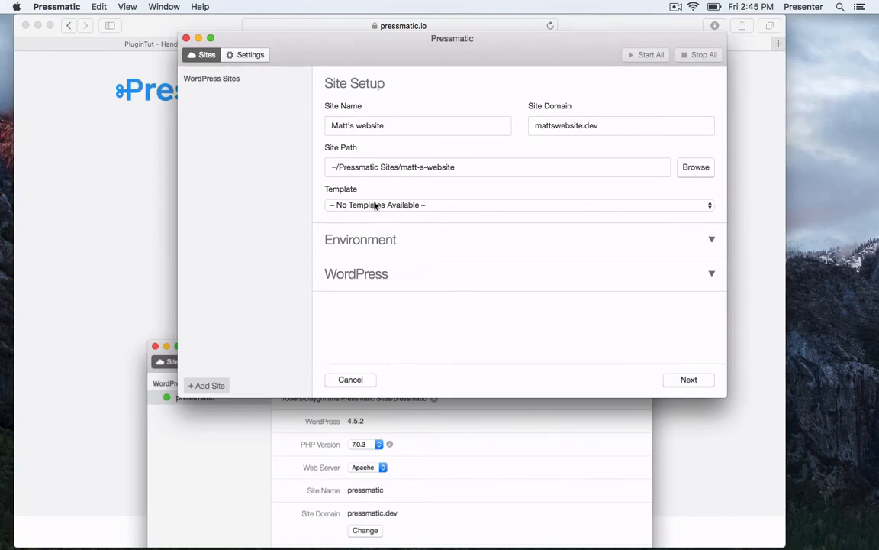
left_click(712, 238)
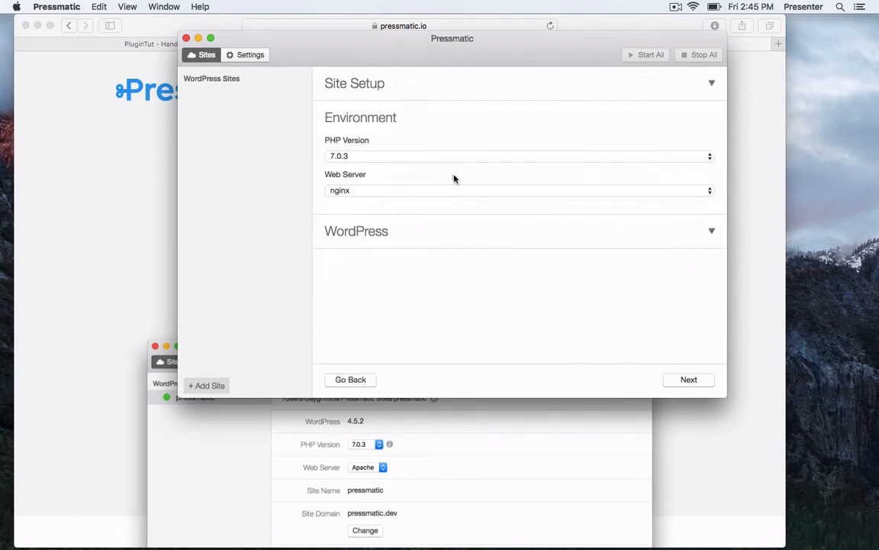
left_click(356, 154)
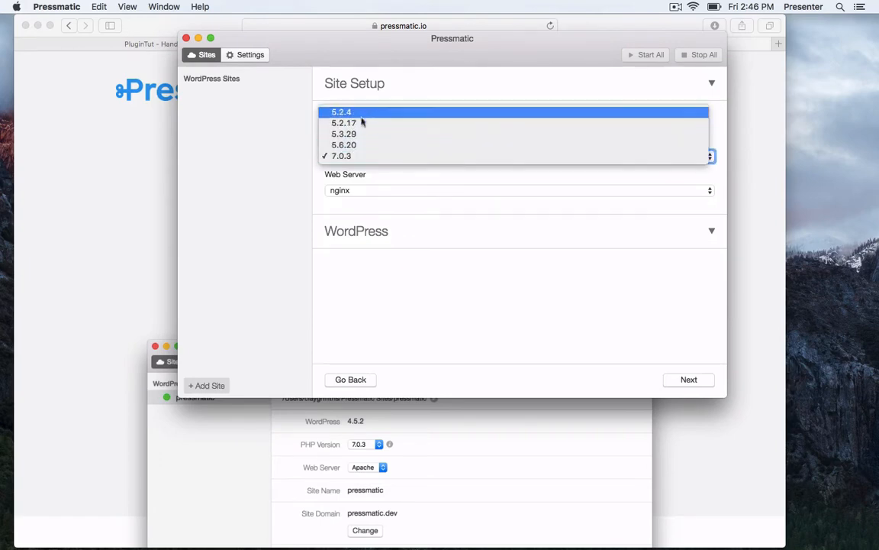
left_click(363, 170)
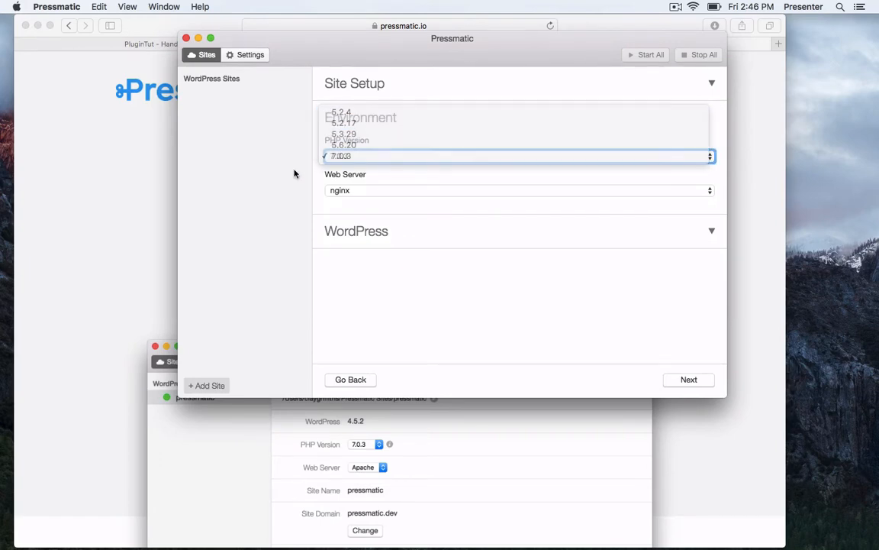
left_click(383, 190)
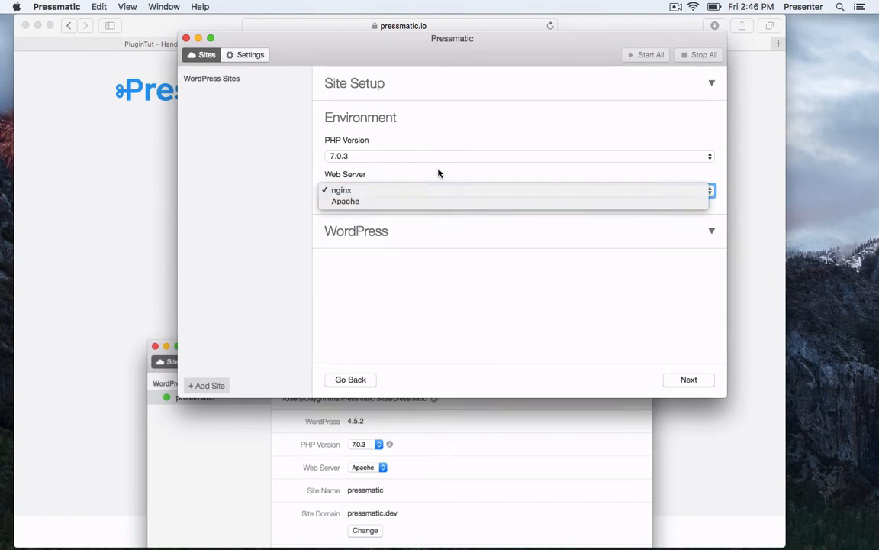
left_click(434, 177)
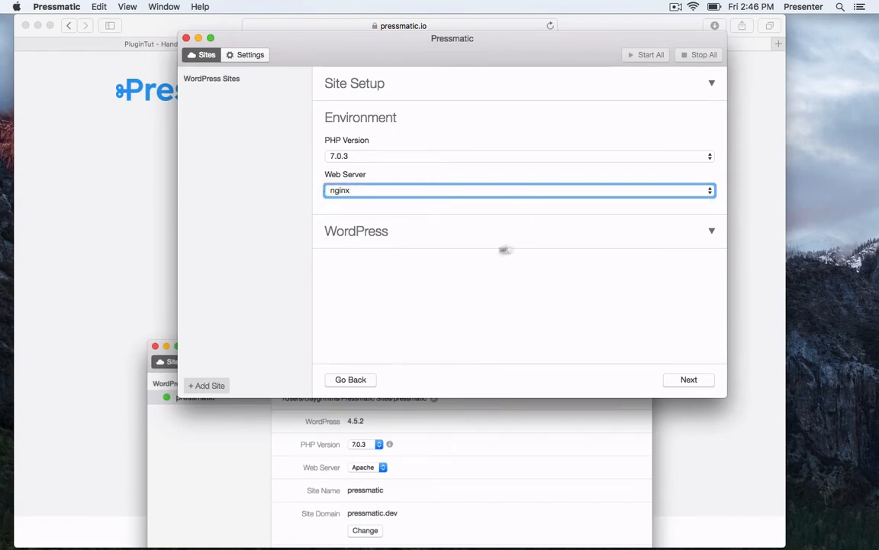
Leave WordPress Multisite at No and review the default admin password and e-mail.
left_click(394, 233)
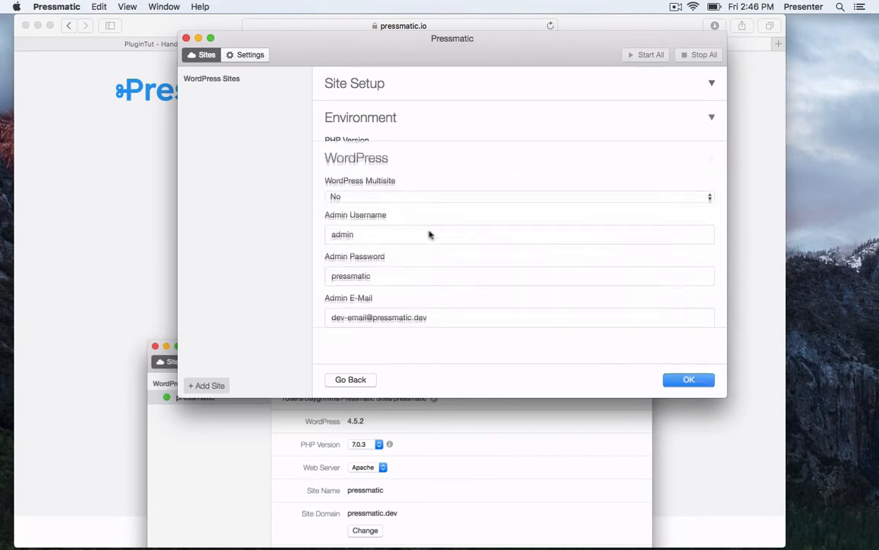
left_click(420, 191)
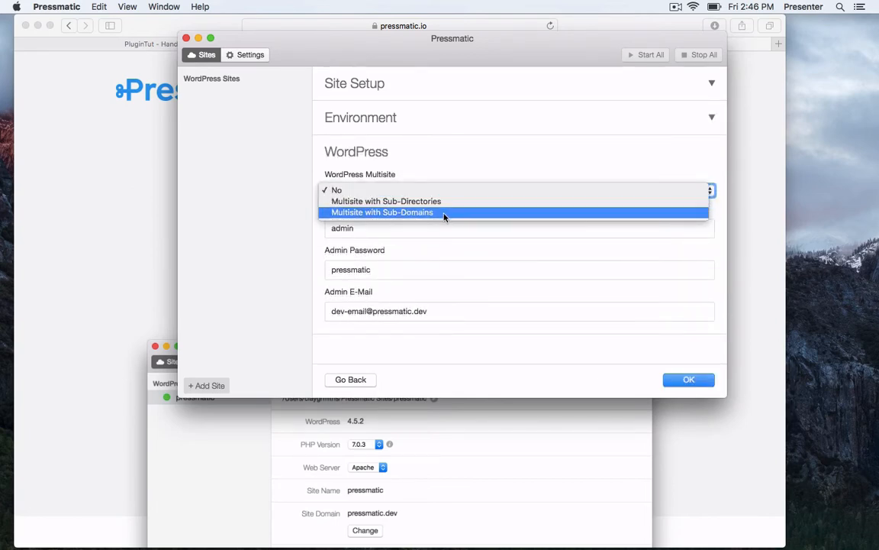
left_click(456, 175)
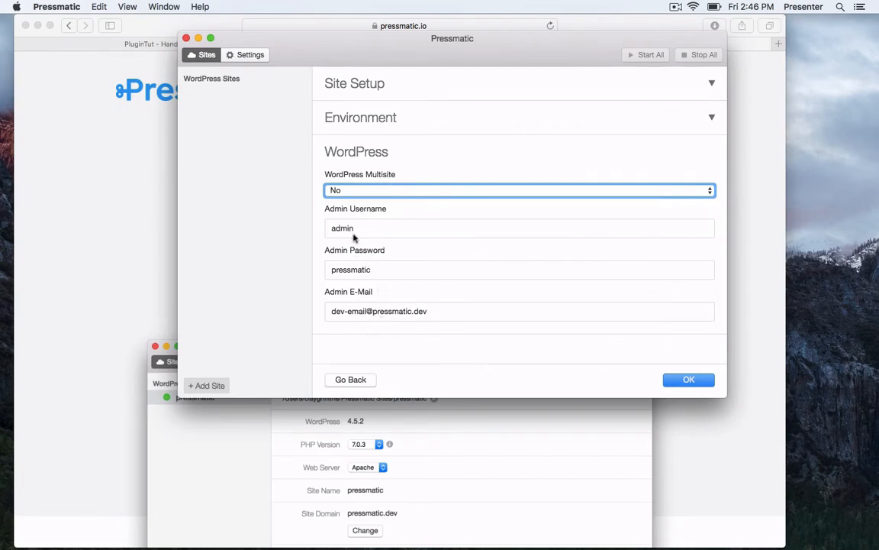
double_click(377, 277)
double_click(378, 312)
triple_click(378, 311)
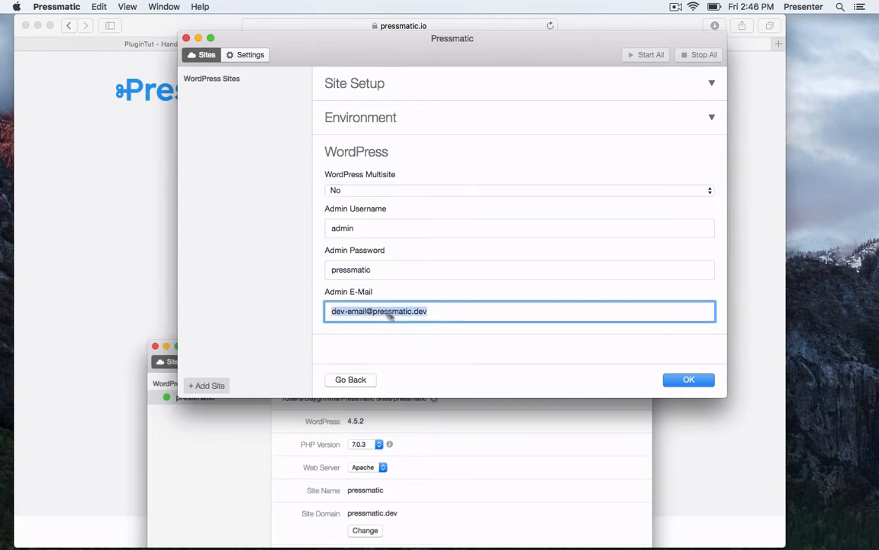
left_click(412, 329)
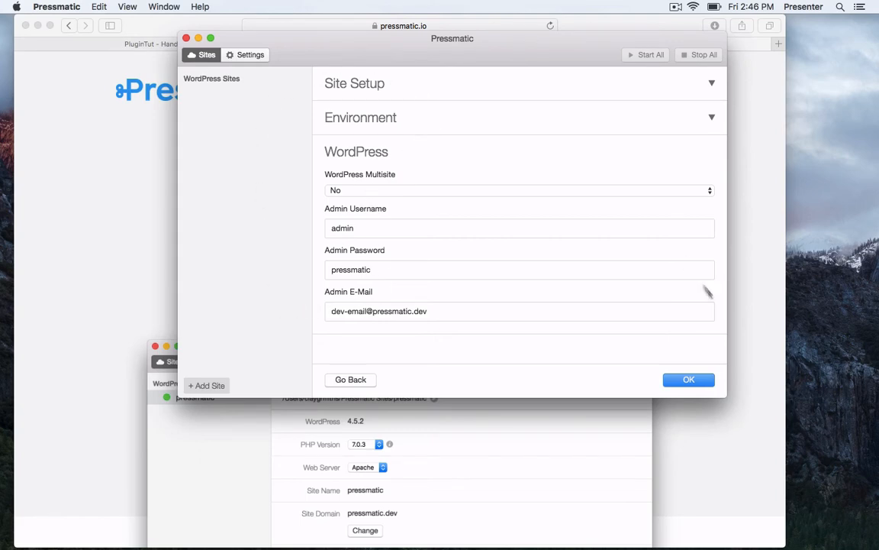
Create Matt's website and authorize it with the system password so provisioning finishes.
left_click(689, 379)
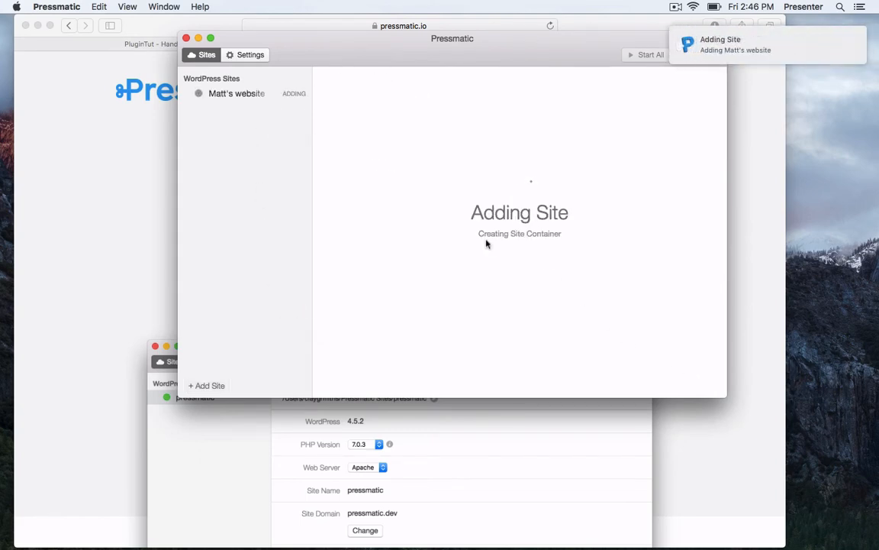
left_click_drag(464, 71, 426, 58)
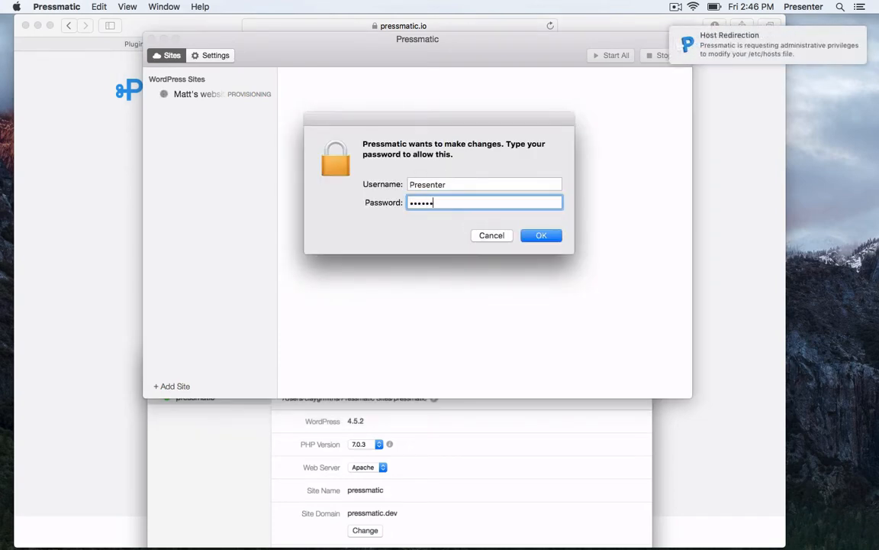
key("Return")
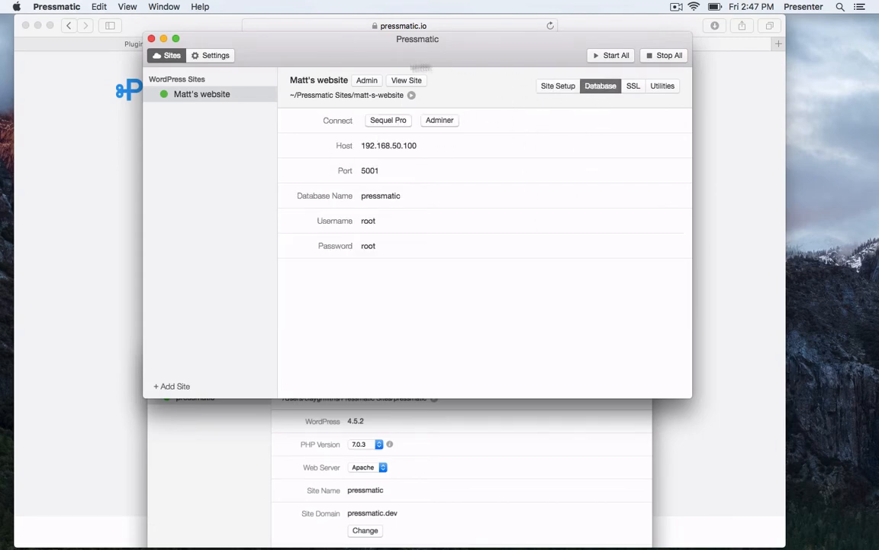
Check Matt's website's SSL certificate details, then view its Utilities with Mailcatcher.
left_click_drag(392, 46, 362, 41)
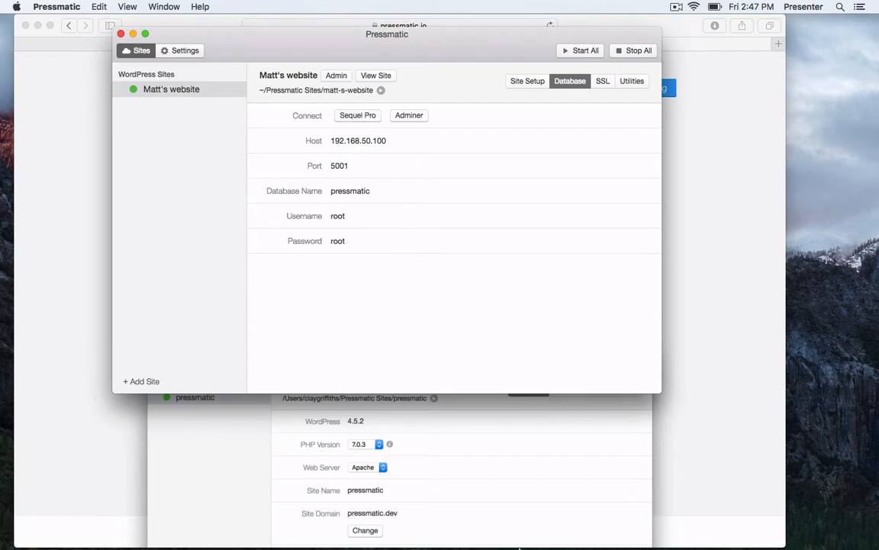
mouse_move(467, 547)
left_click(593, 85)
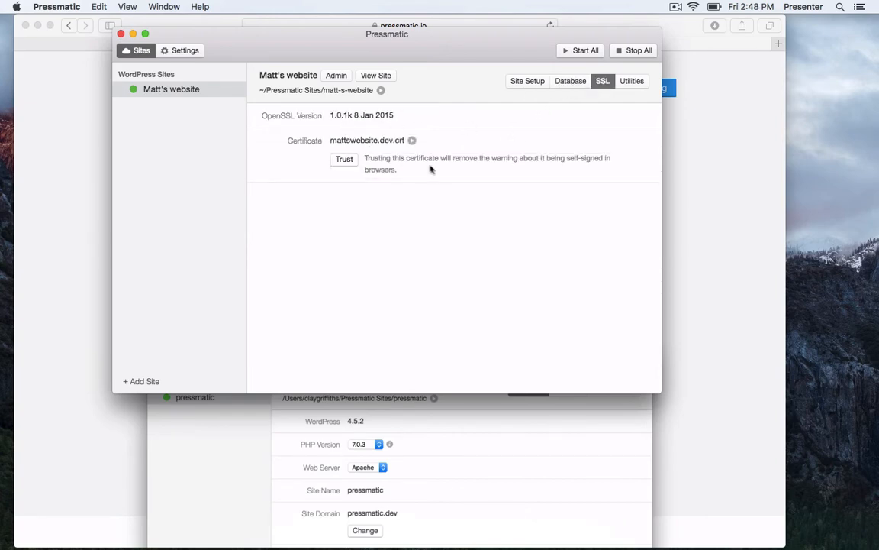
left_click(633, 81)
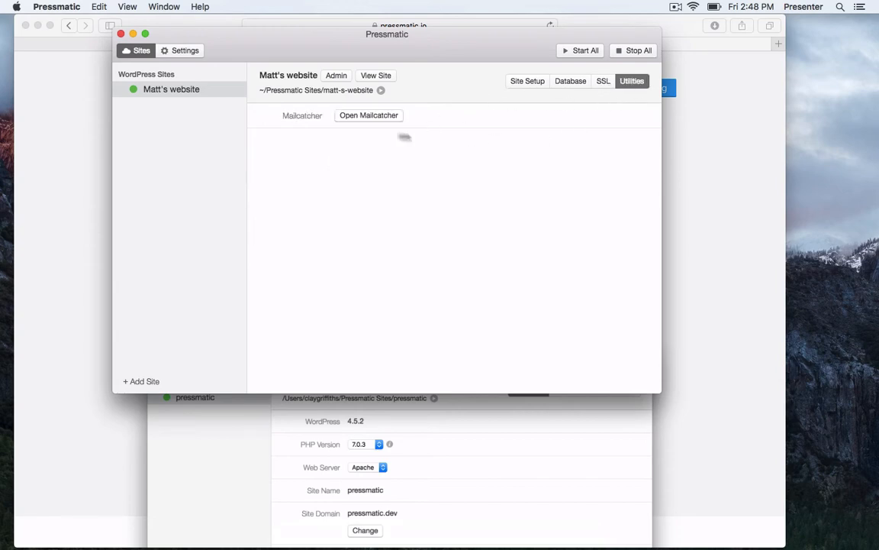
Open Mailcatcher and view the 'New WordPress Site' email as plain text, source, then HTML.
left_click(366, 116)
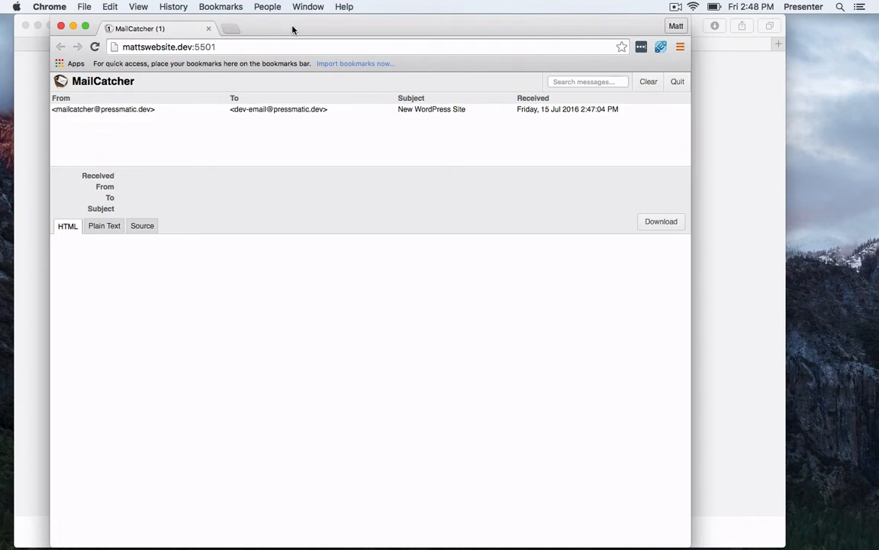
left_click_drag(293, 29, 318, 28)
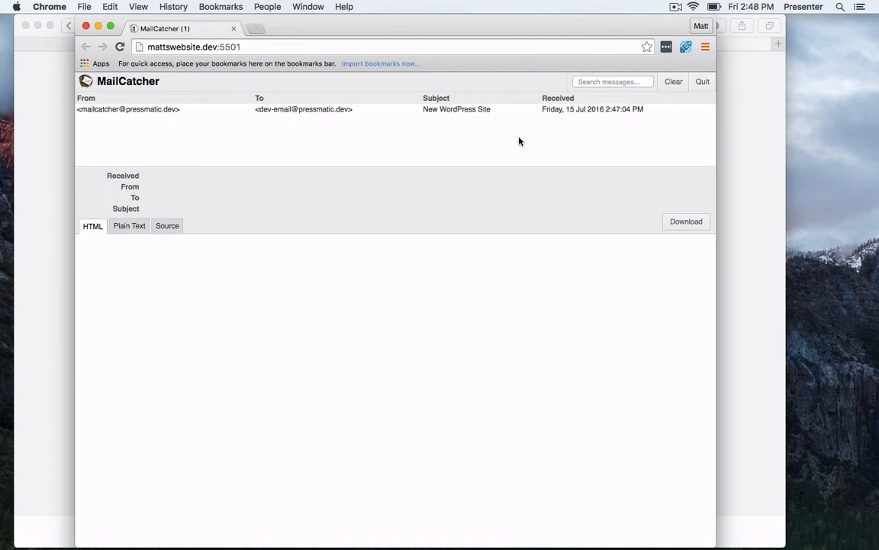
left_click(135, 226)
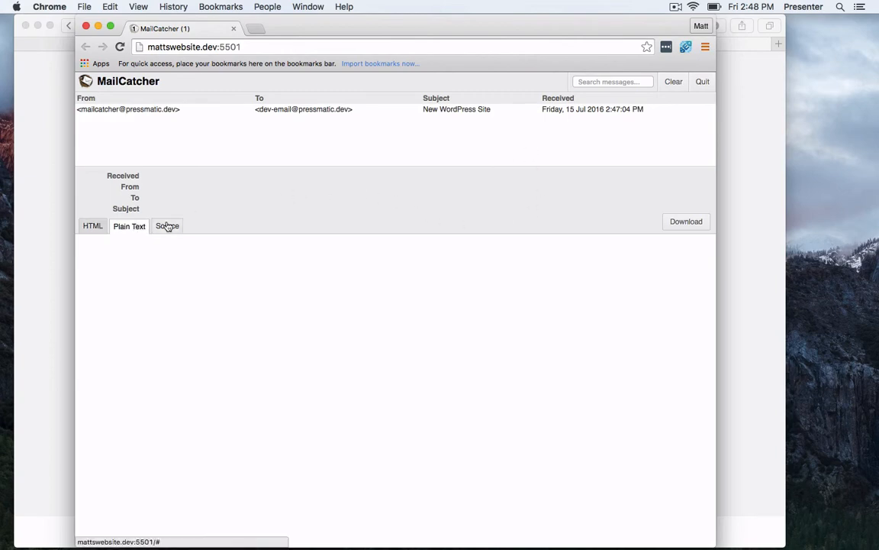
left_click(167, 226)
left_click(89, 225)
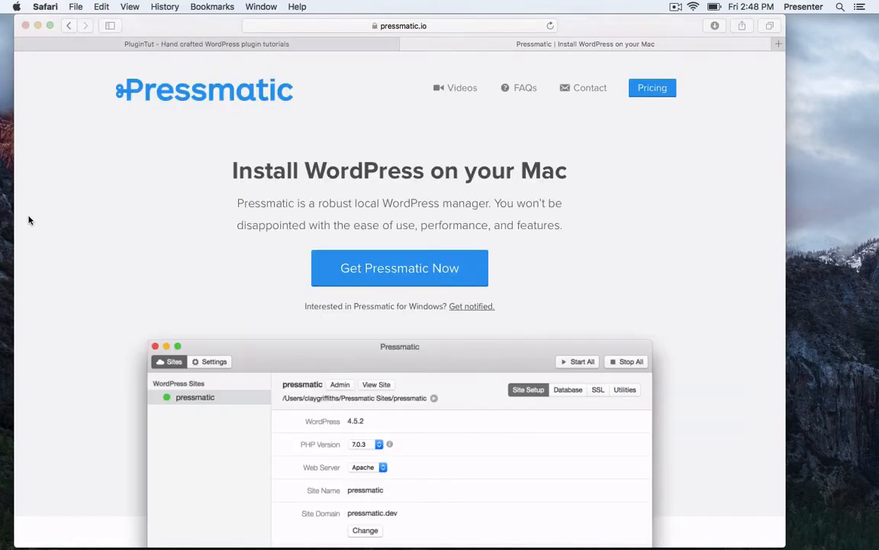
Scroll the pressmatic.io Full Features List to the tunnel and Mailcatcher sections.
scroll(321, 191, "down", 10)
scroll(352, 207, "down", 3)
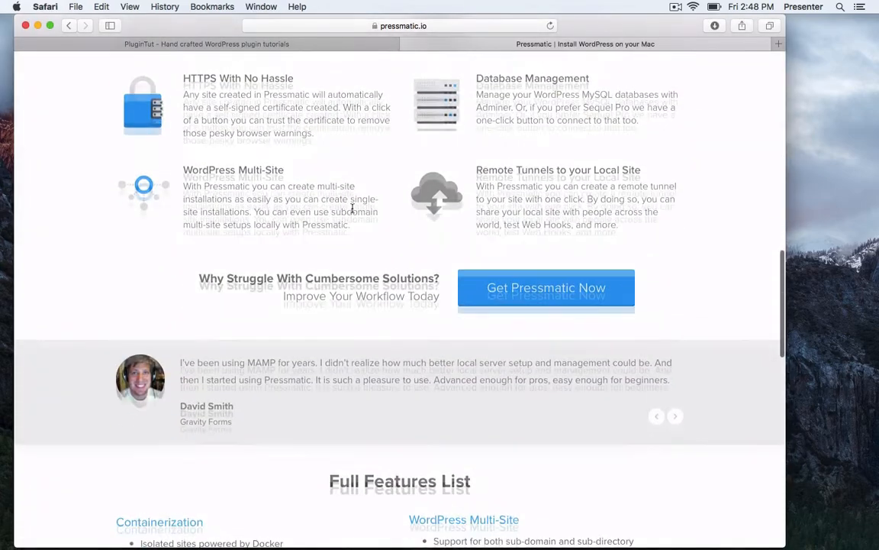
scroll(352, 207, "up", 3)
scroll(447, 280, "down", 7)
scroll(427, 275, "down", 1)
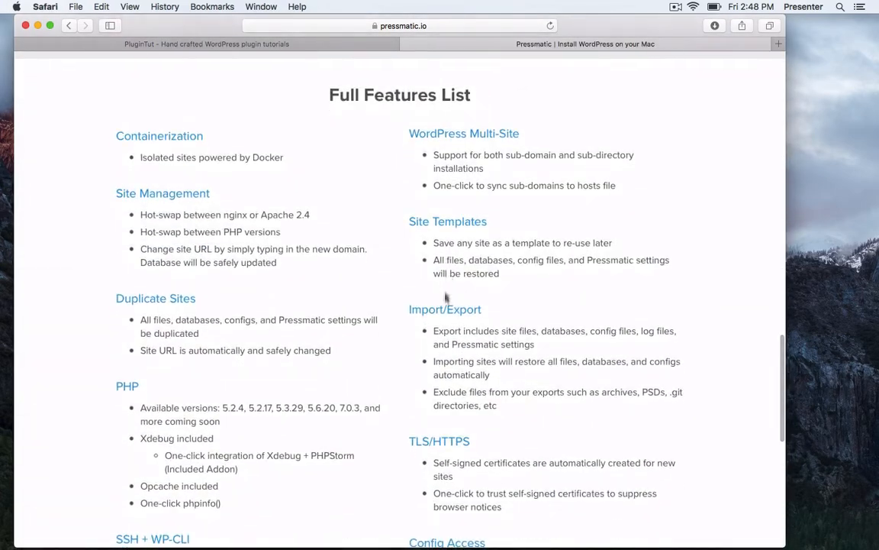
scroll(348, 260, "down", 2)
scroll(348, 290, "down", 6)
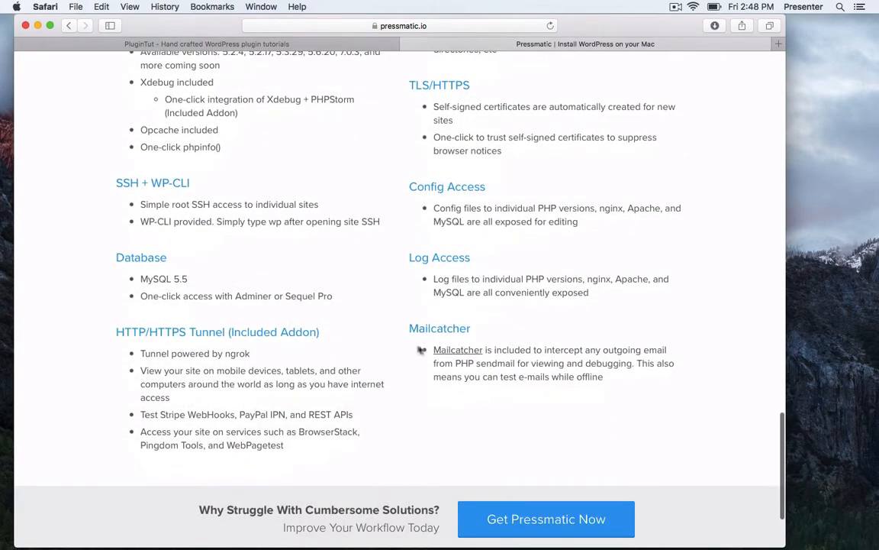
scroll(517, 359, "up", 3)
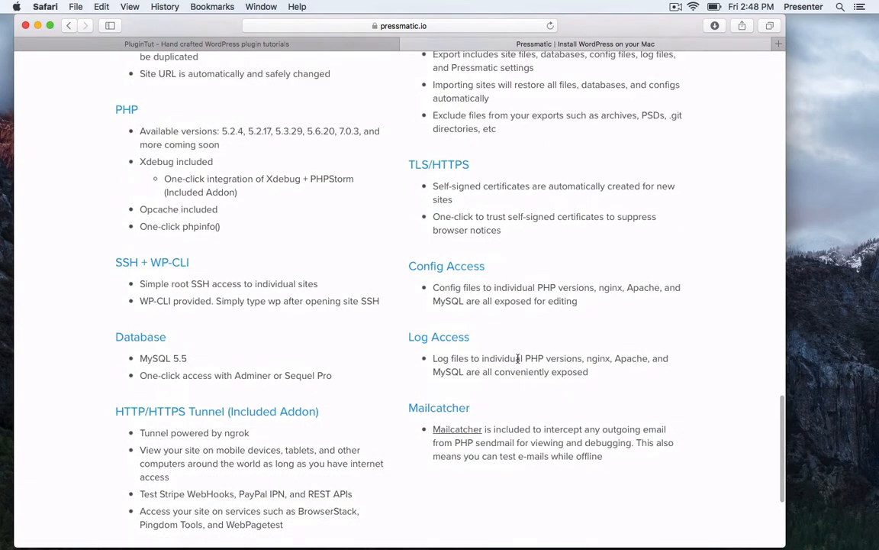
Return via Chrome to Pressmatic and show the site's SSL certificate details.
key("super+Tab")
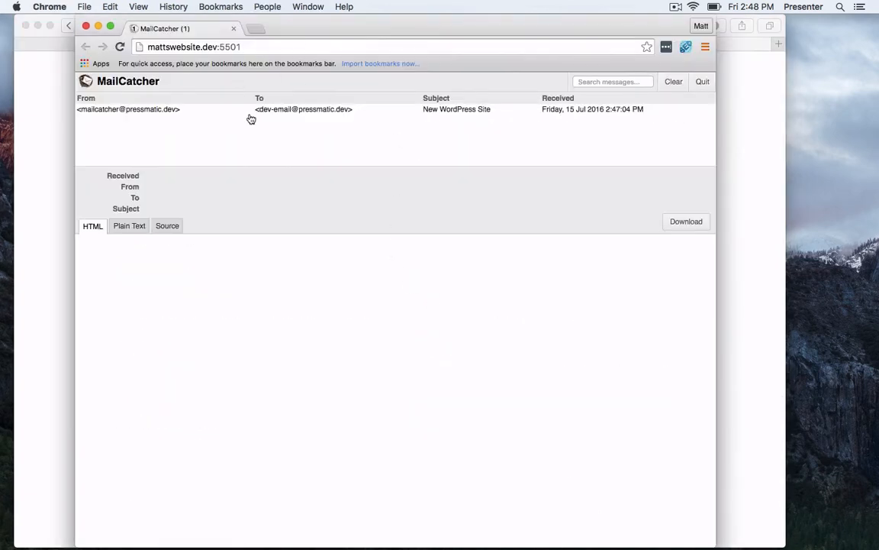
key("super+Tab")
key("super+Tab")
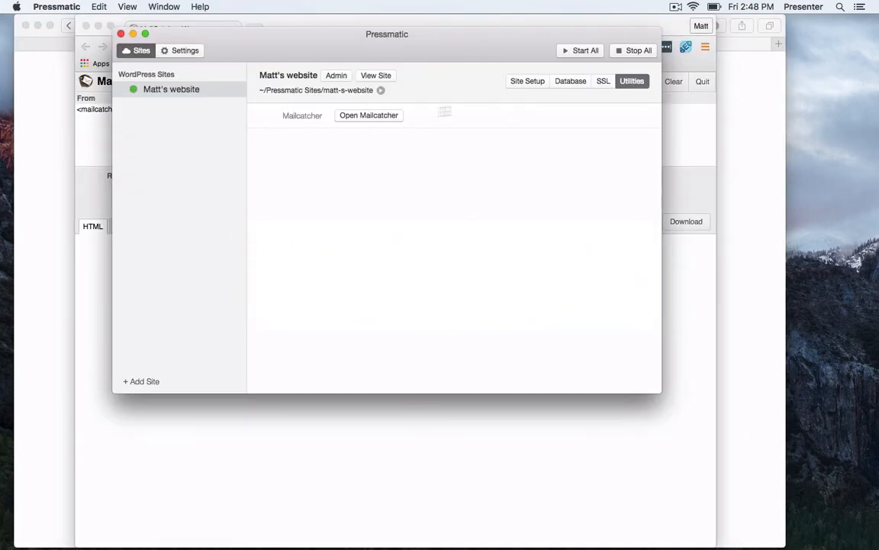
left_click(601, 83)
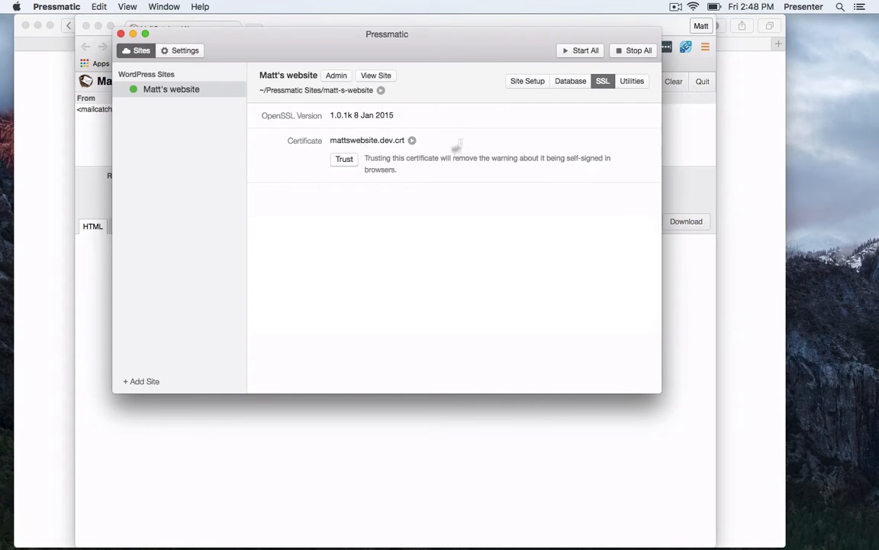
View the database details, then copy the mattswebsite.dev domain from Site Setup and switch to Safari.
left_click(573, 82)
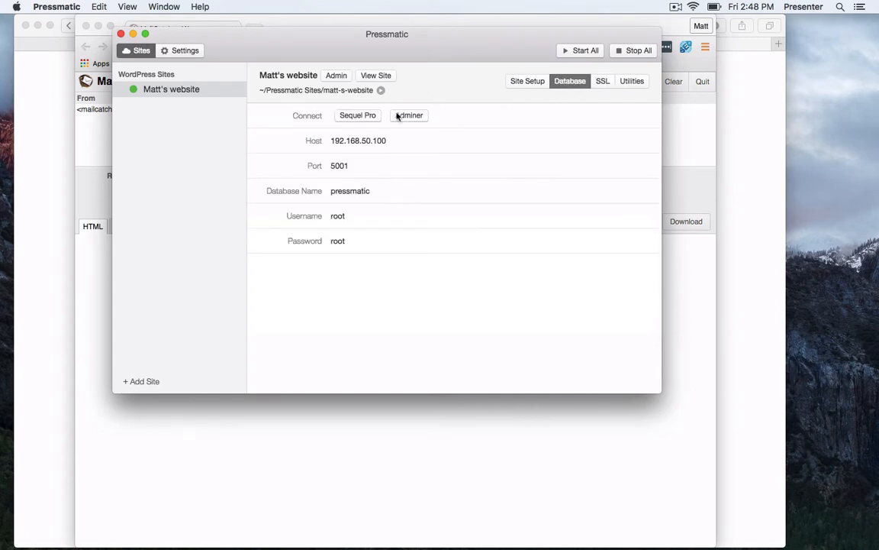
left_click(518, 81)
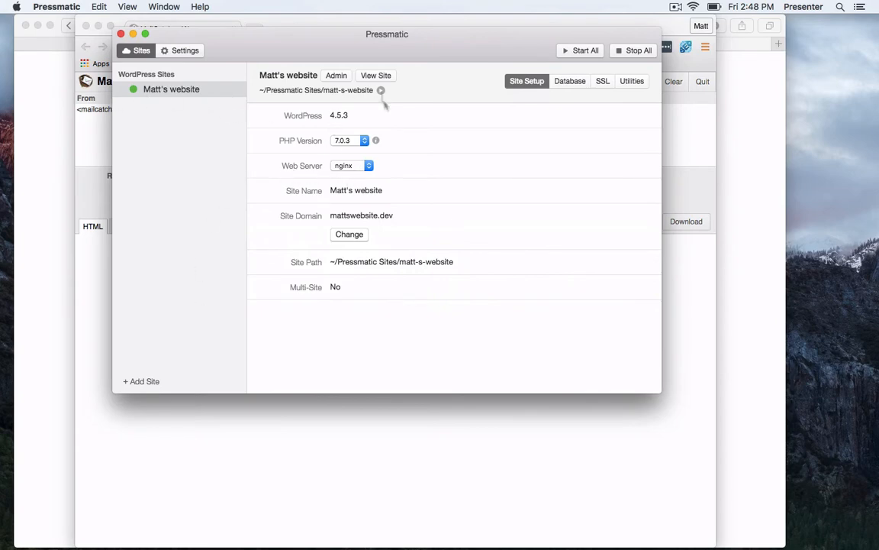
double_click(375, 215)
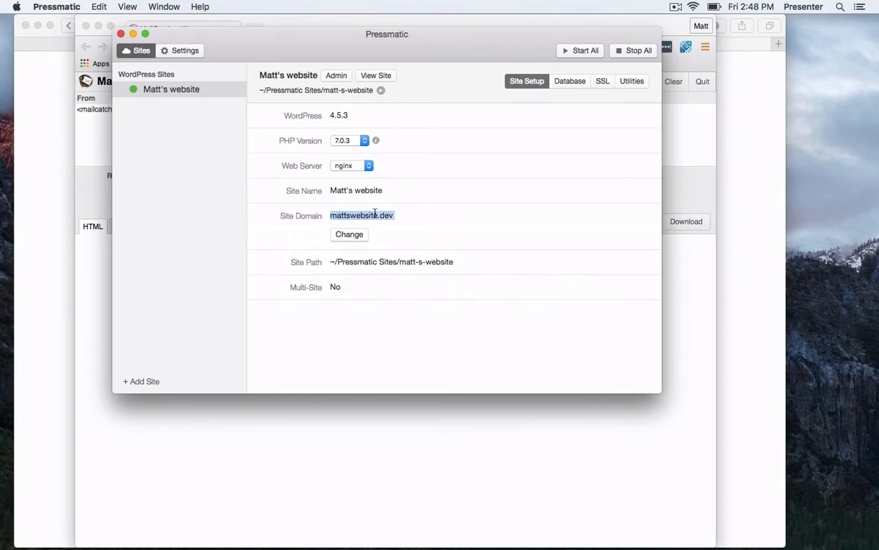
key("super+c")
key("super+Tab")
key("super+Tab")
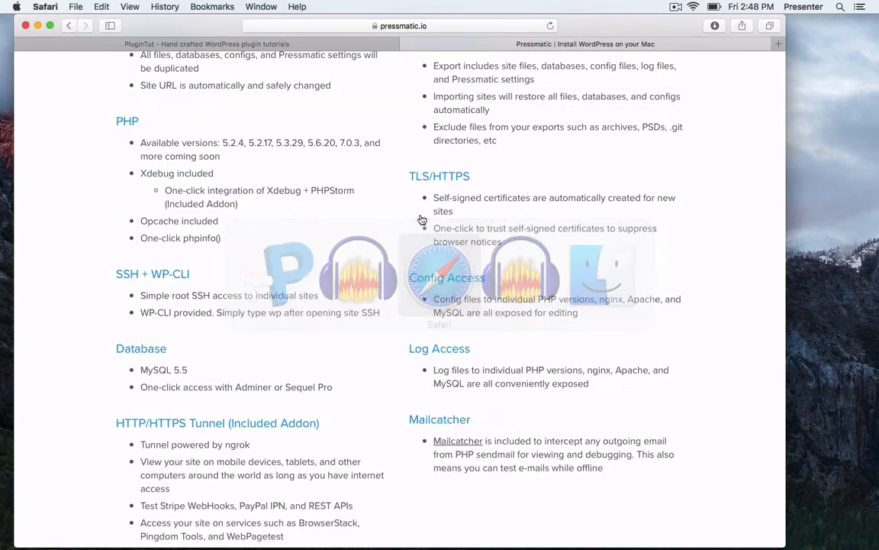
Load Matt's website at mattswebsite.dev/ in a new Safari tab, correcting the pasted address.
key("super+t")
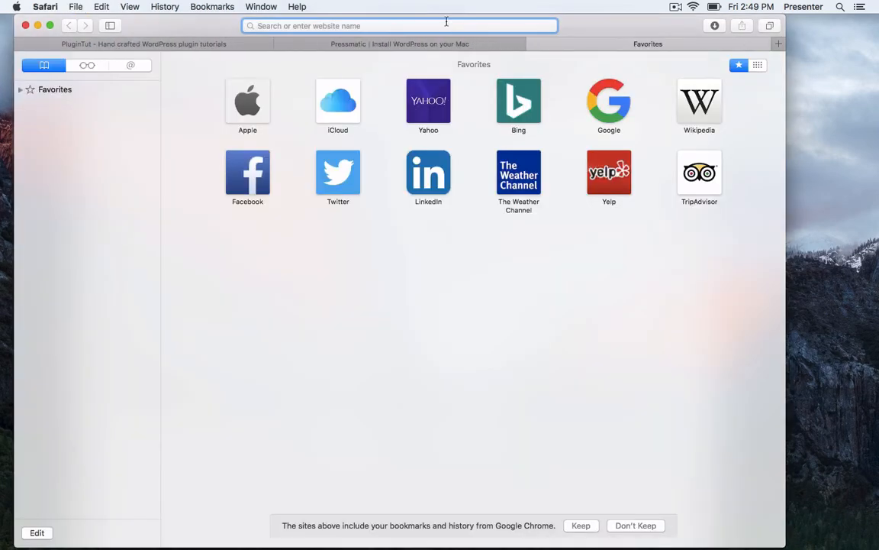
key("super+v")
key("super+a")
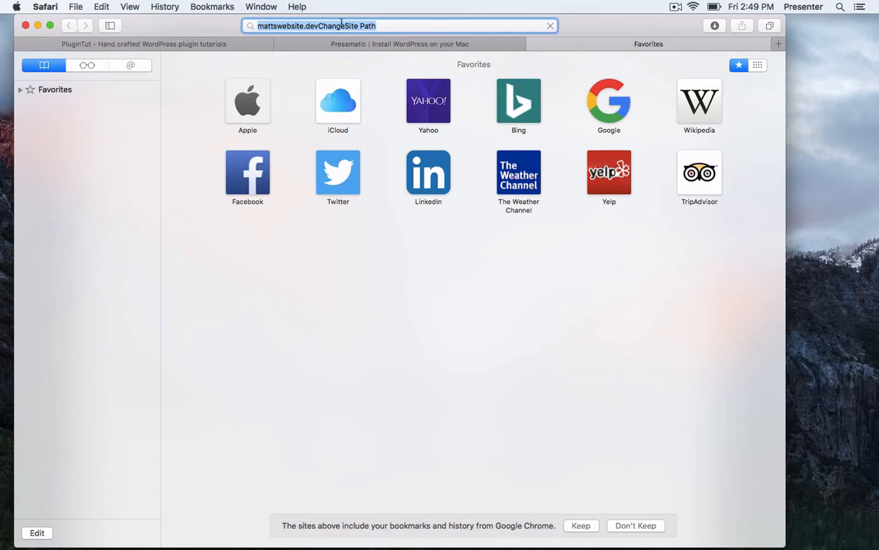
key("Return")
left_click_drag(305, 26, 376, 26)
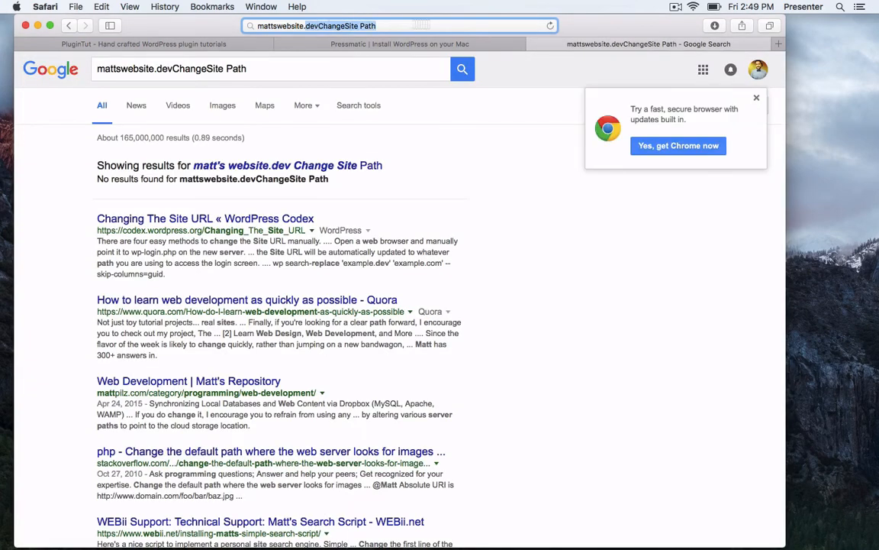
key("BackSpace")
type("dev/")
key("Return")
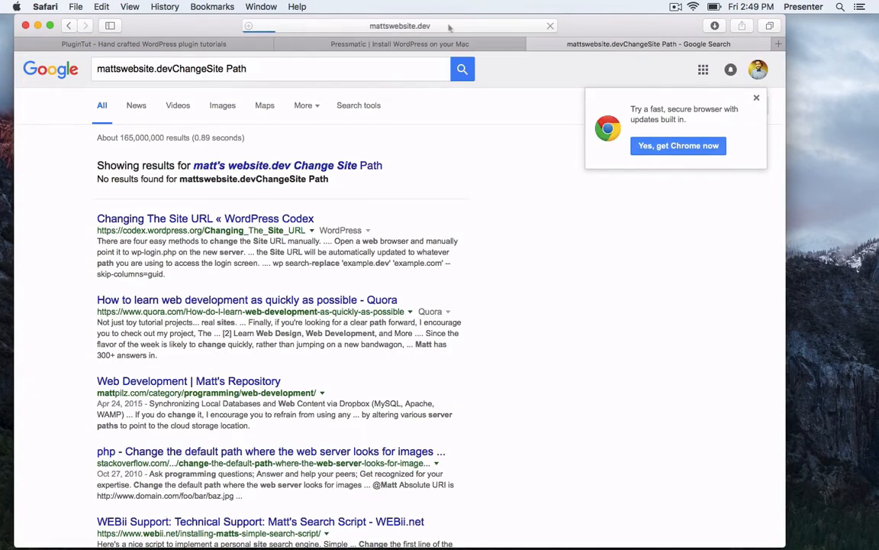
Go to the site's WordPress login page via Meta, then switch back to Pressmatic.
scroll(280, 156, "down", 5)
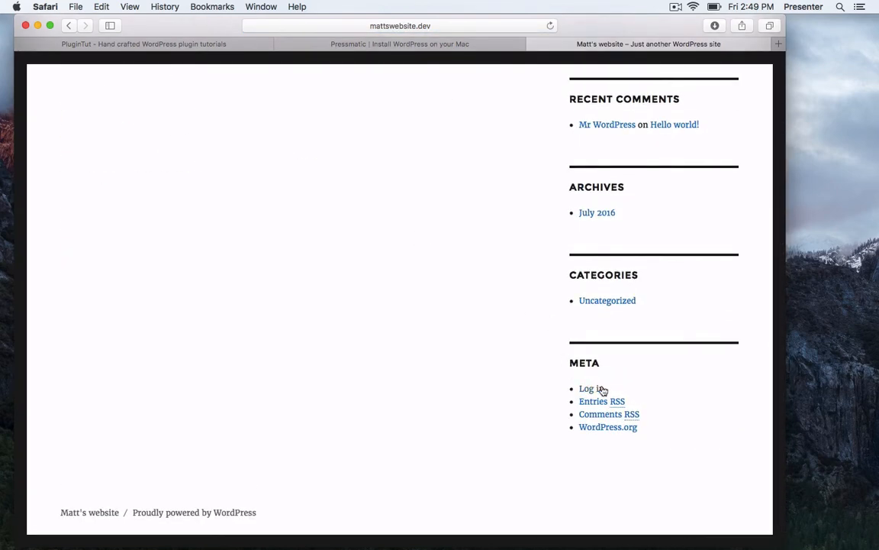
left_click(592, 386)
key("super+Tab")
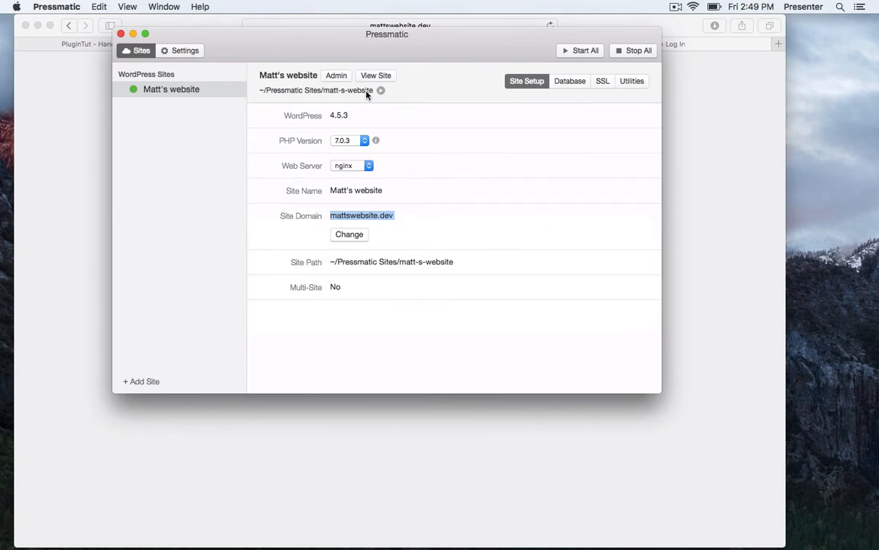
Open Matt's website's WordPress admin login page in Google Chrome.
left_click(336, 77)
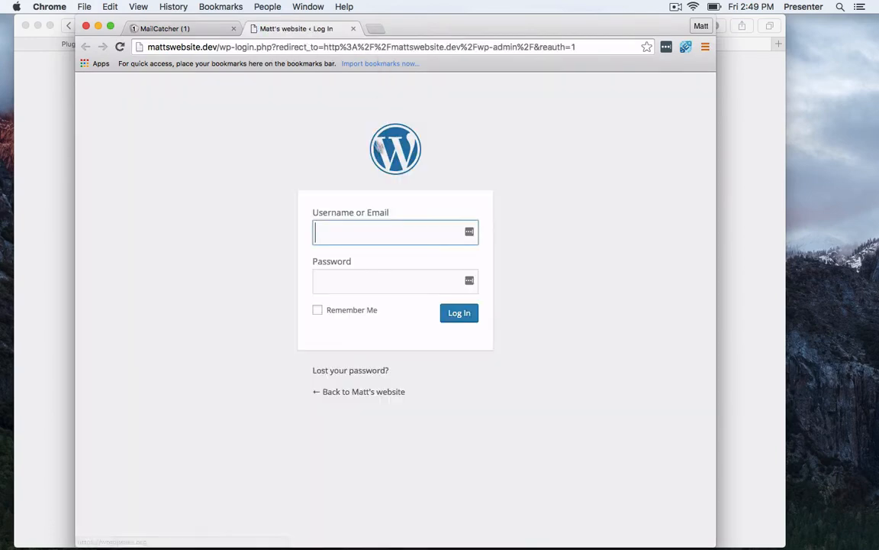
left_click(204, 29)
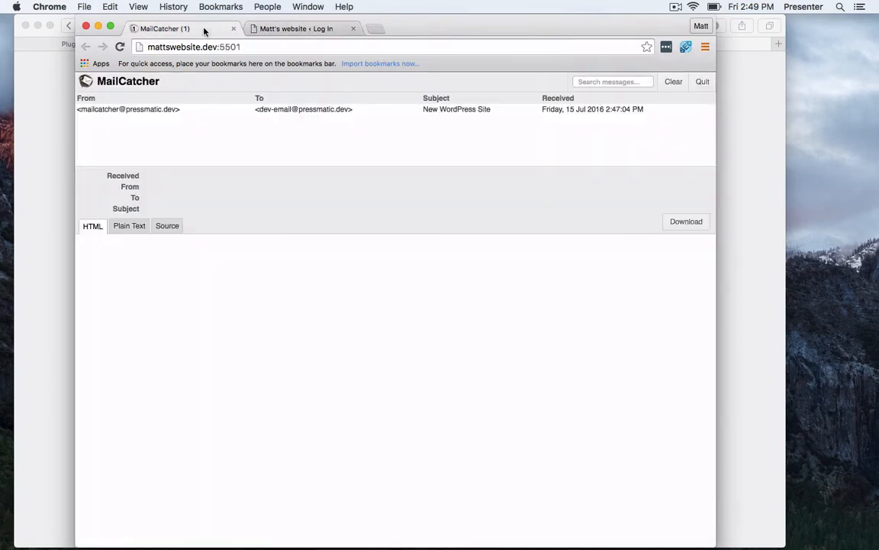
left_click(46, 145)
key("super+Tab")
left_click(301, 29)
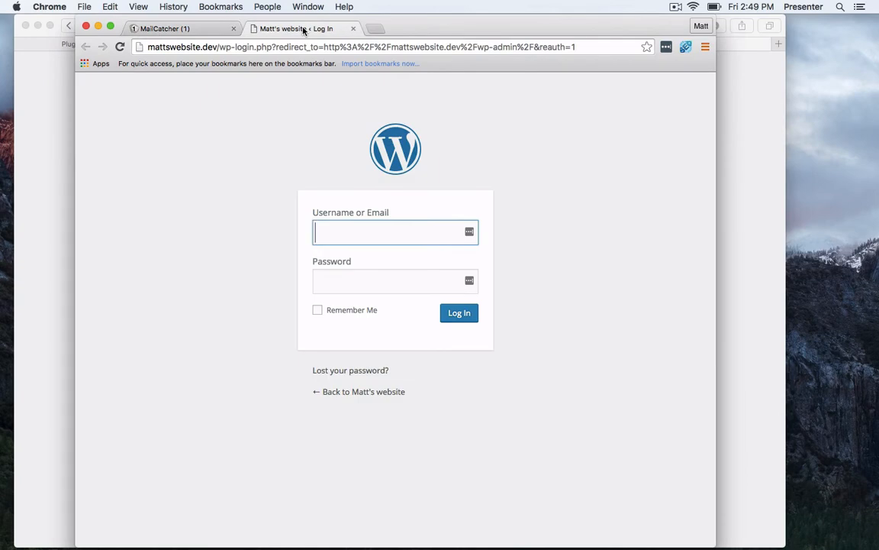
Try logging in as admin with the account password, which is rejected as incorrect.
type("admin")
key("Tab")
type("admin")
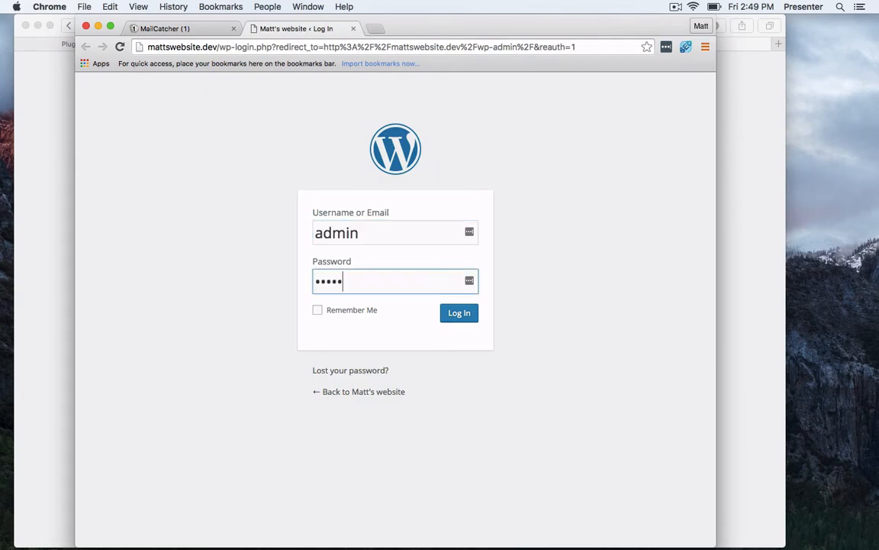
key("Return")
key("ctrl+shift+Tab")
key("super+Tab")
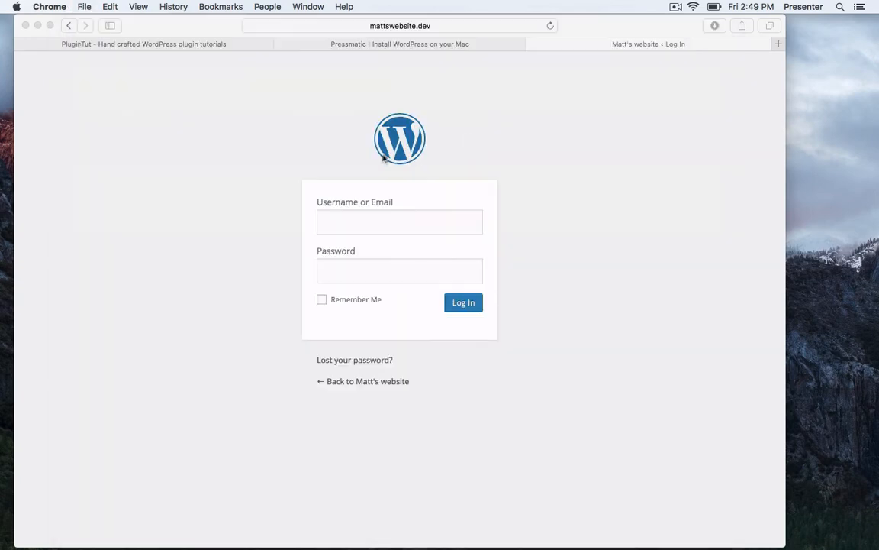
key("super+Tab")
key("super+Tab")
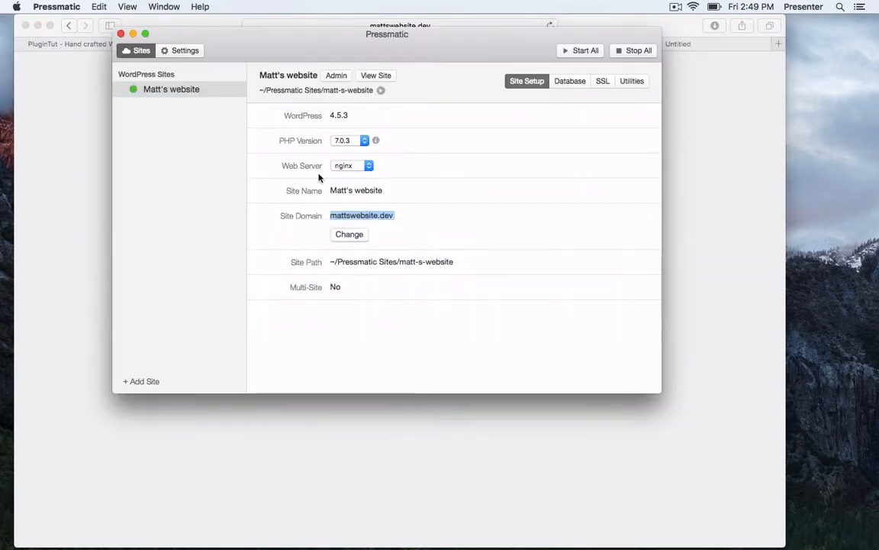
Look over Matt's website's database, utilities and New Site Defaults, then reopen its details.
left_click(400, 230)
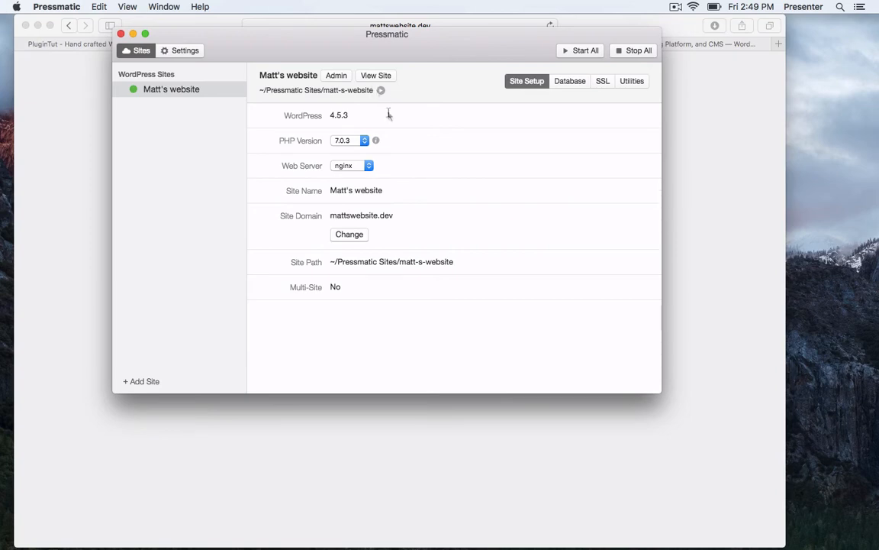
left_click(555, 85)
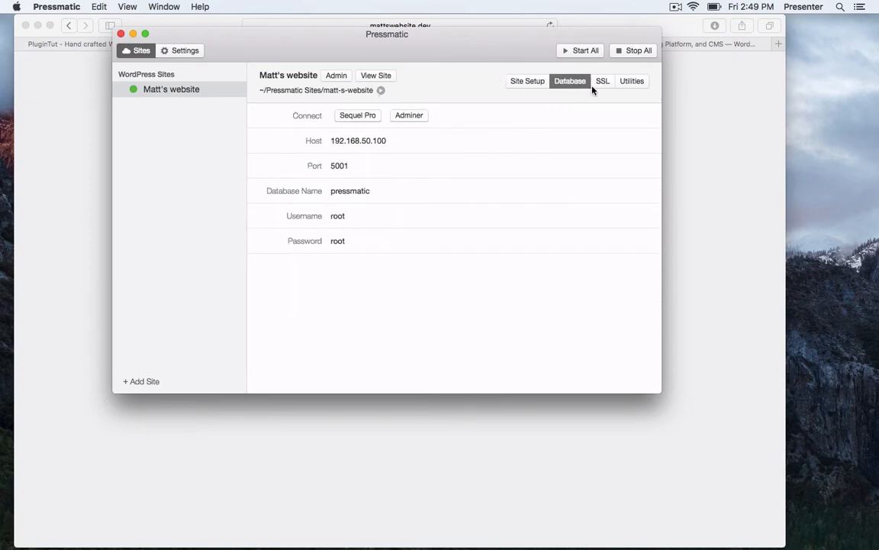
left_click(625, 82)
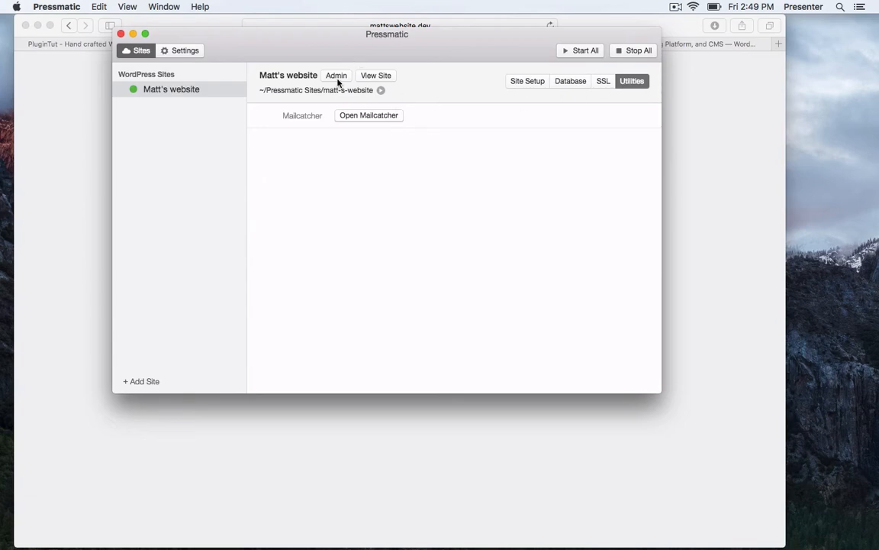
left_click(166, 45)
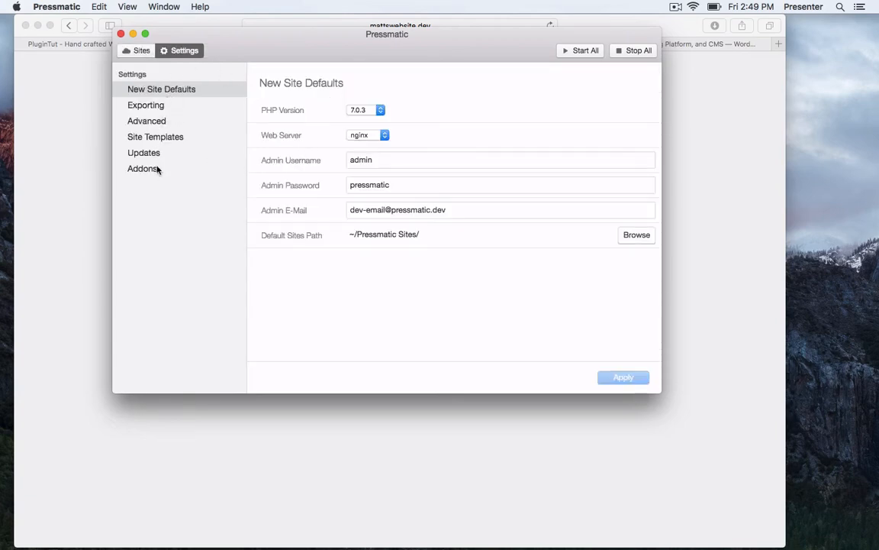
left_click(142, 53)
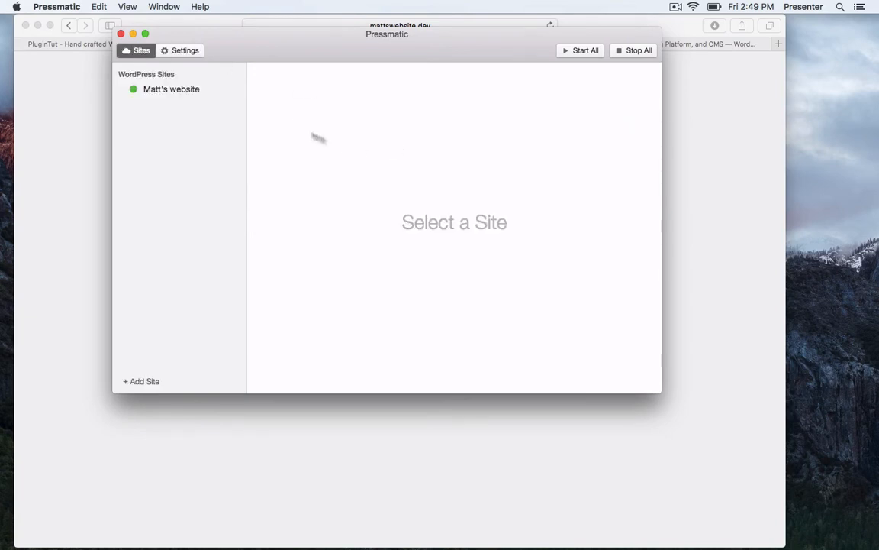
left_click(192, 95)
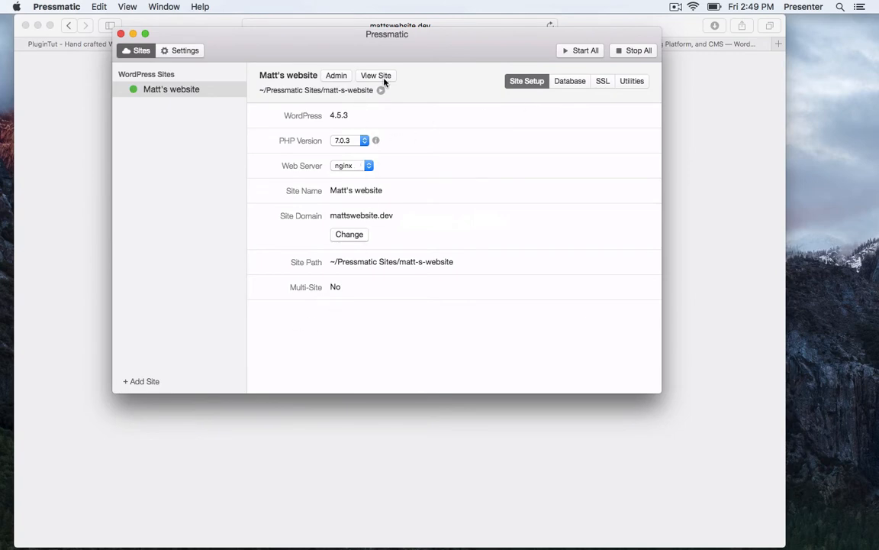
Request a password reset for the admin account on Matt's website's login page.
left_click(341, 74)
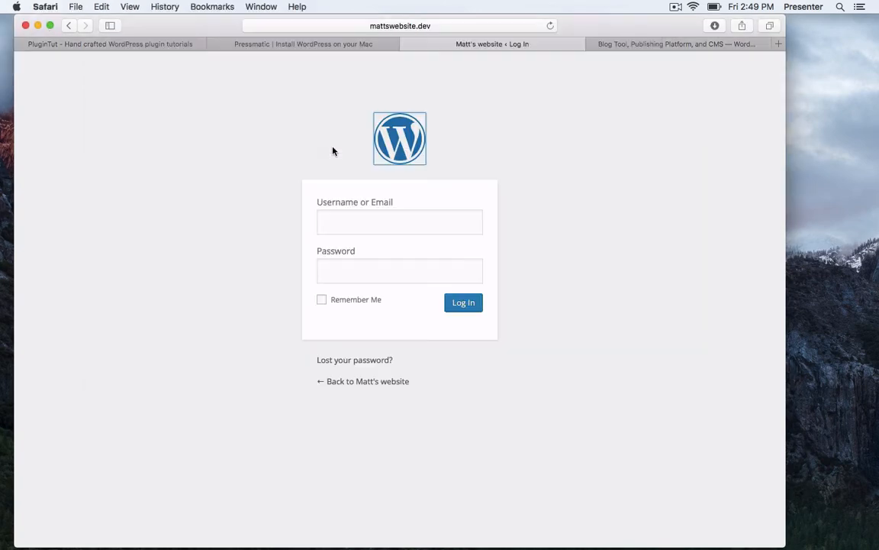
left_click(357, 358)
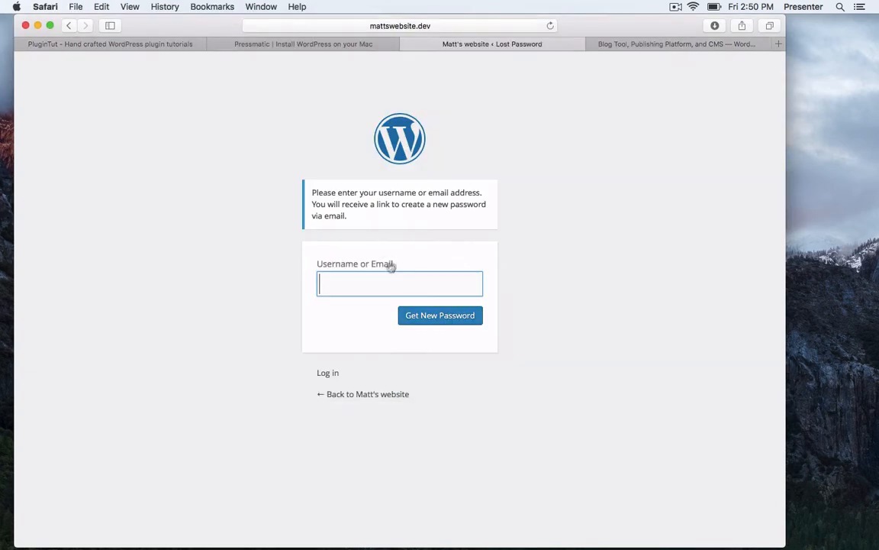
type("admin")
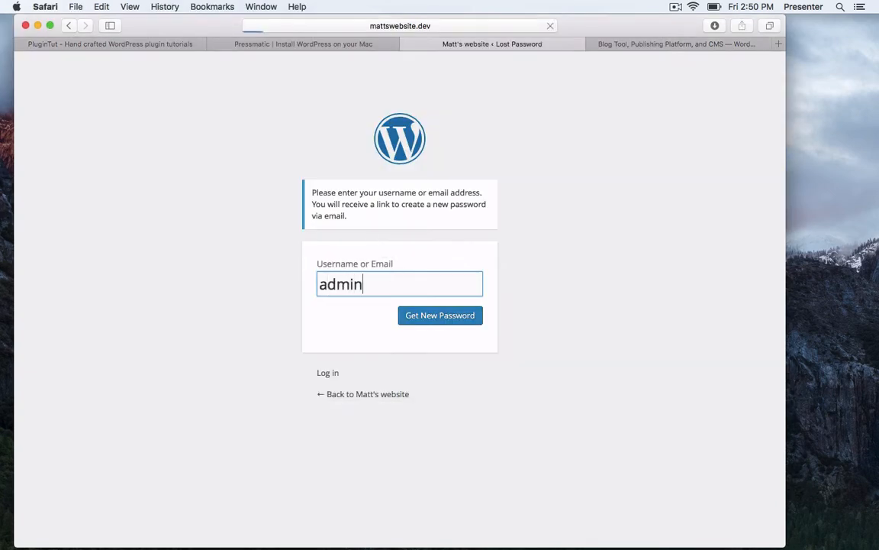
key("Return")
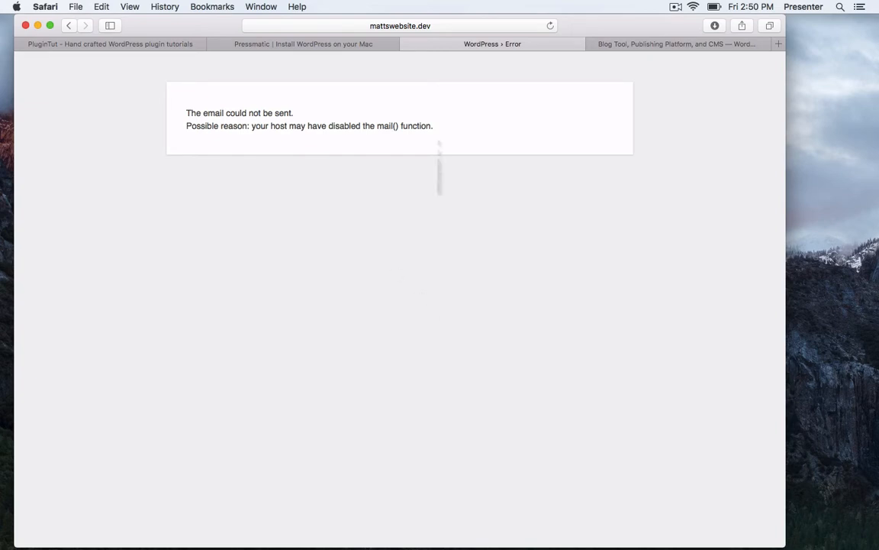
left_click(68, 25)
key("super+Tab")
key("super+Tab")
key("super+Tab")
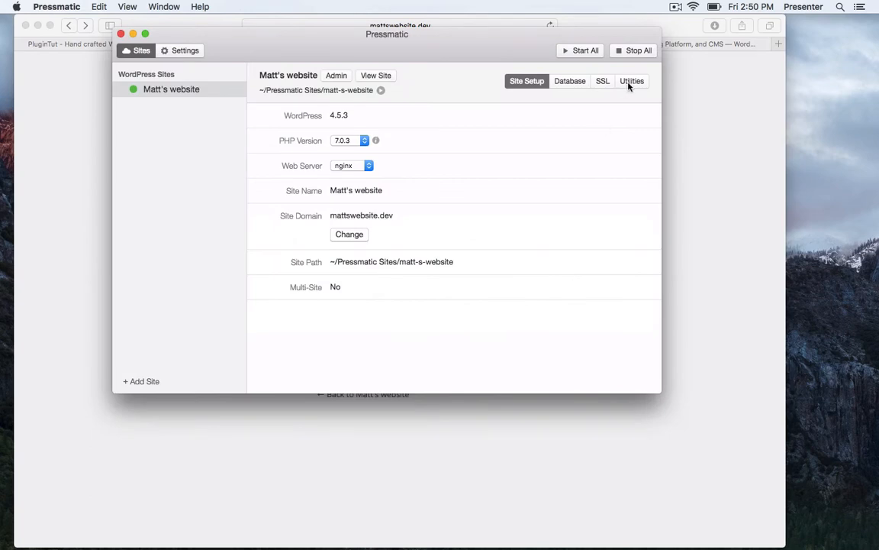
Open MailCatcher from Matt's website's Utilities and read the New WordPress Site email.
left_click(630, 82)
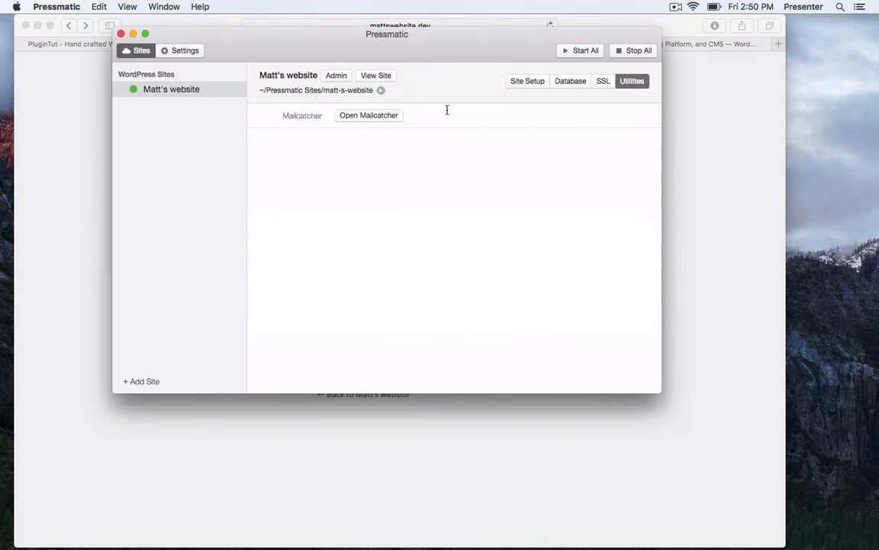
left_click(382, 116)
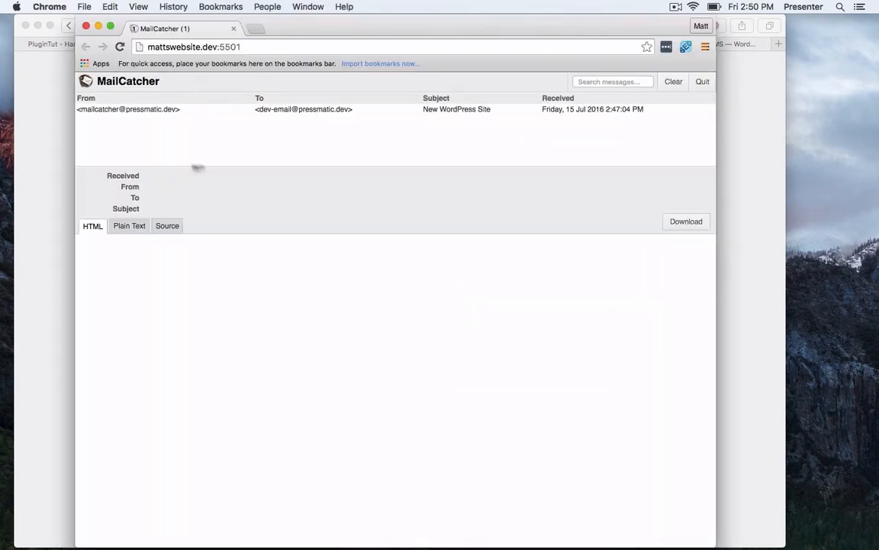
left_click(341, 112)
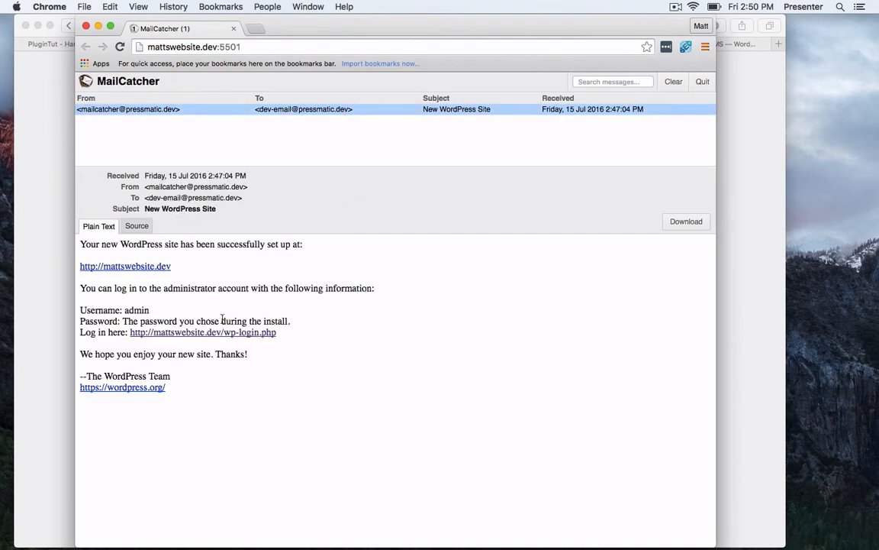
Retry Get New Password in Safari, then go to Chrome's logged-in WordPress dashboard.
key("super+Tab")
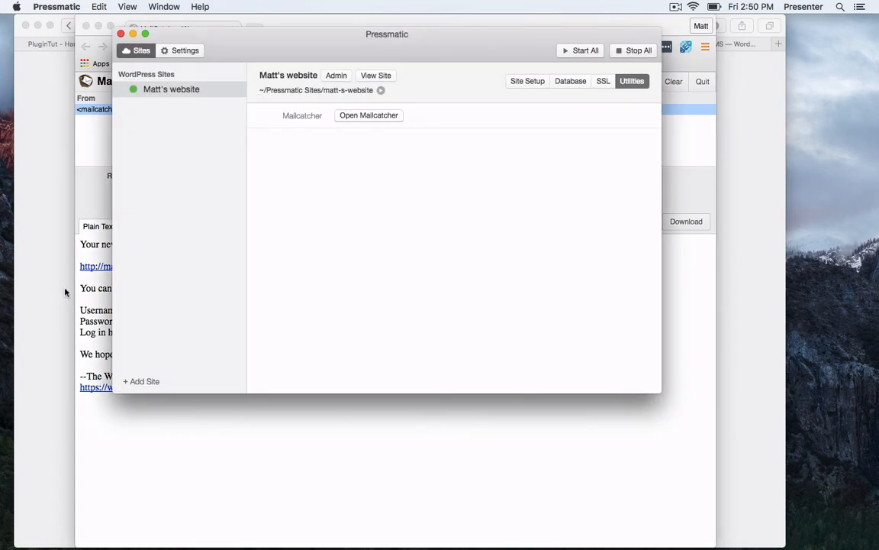
left_click(67, 286)
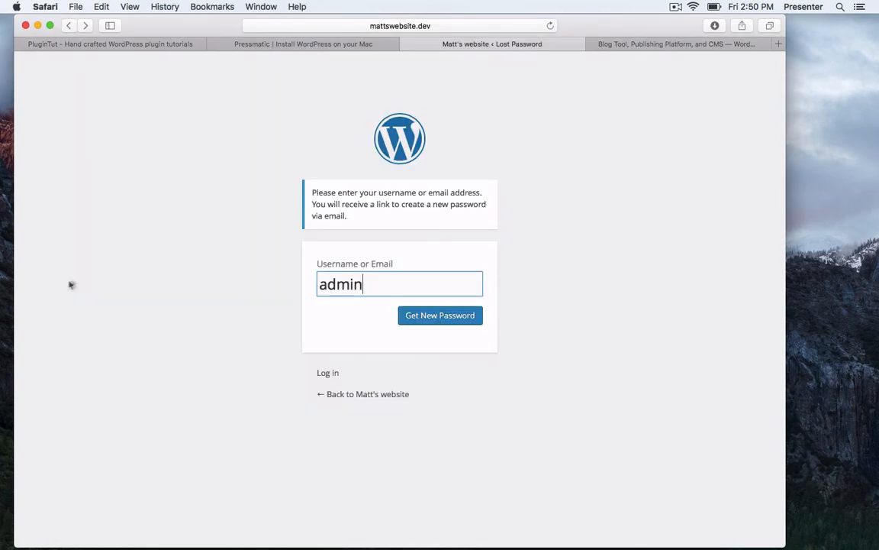
left_click(423, 320)
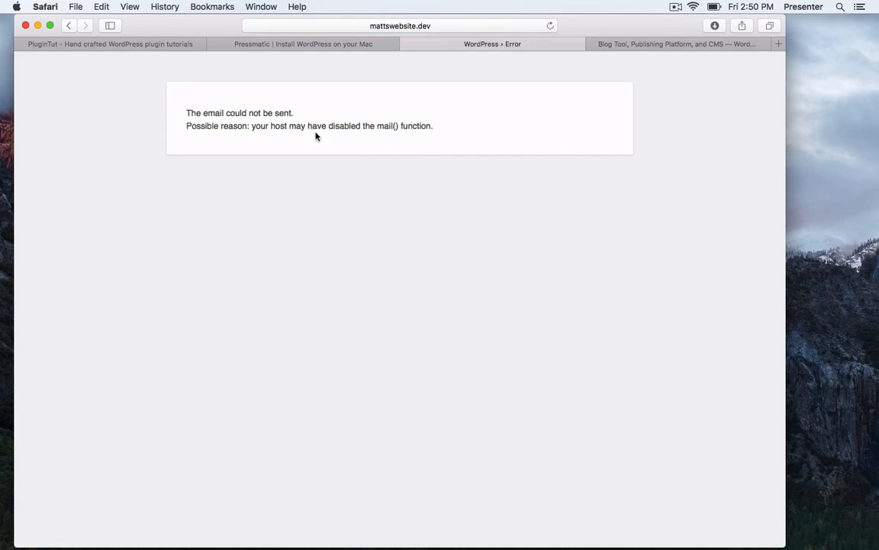
key("super+Tab")
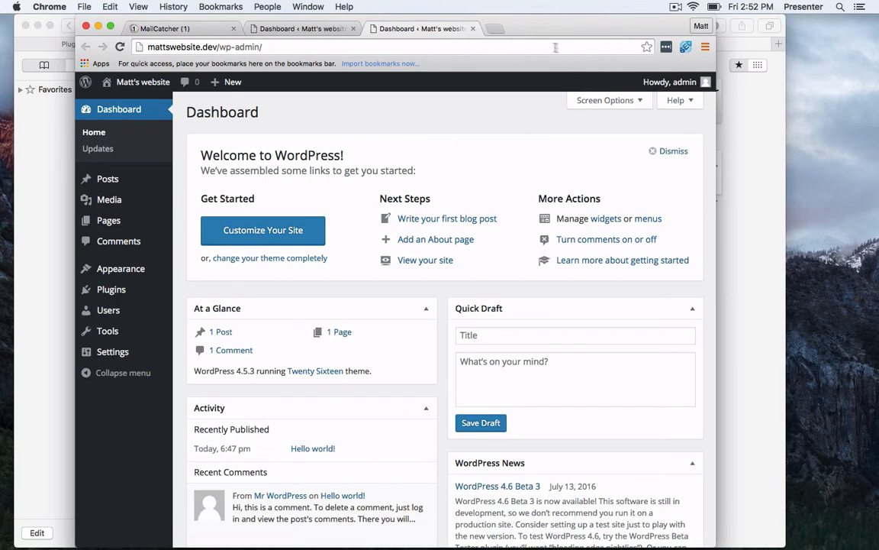
Close Chrome's duplicate Dashboard tab and minimize the Safari window.
left_click_drag(532, 29, 507, 29)
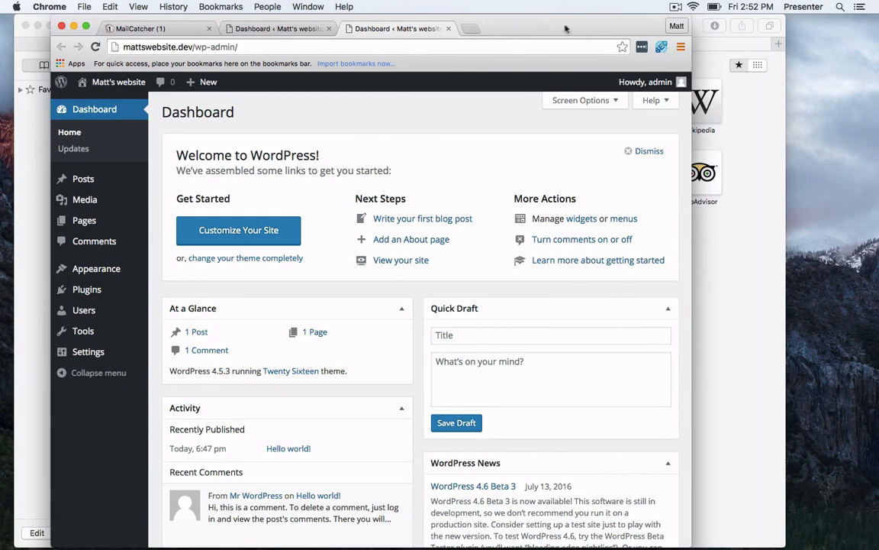
key("super+w")
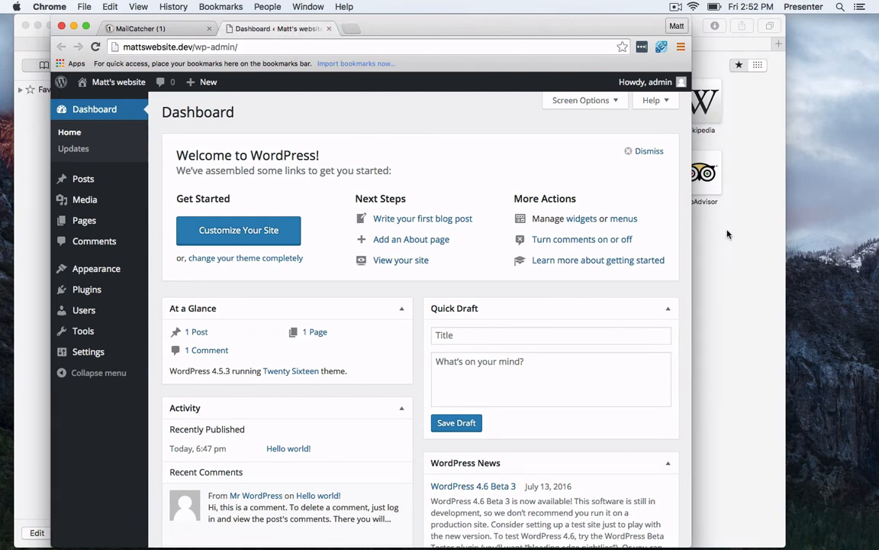
double_click(151, 47)
left_click(192, 47)
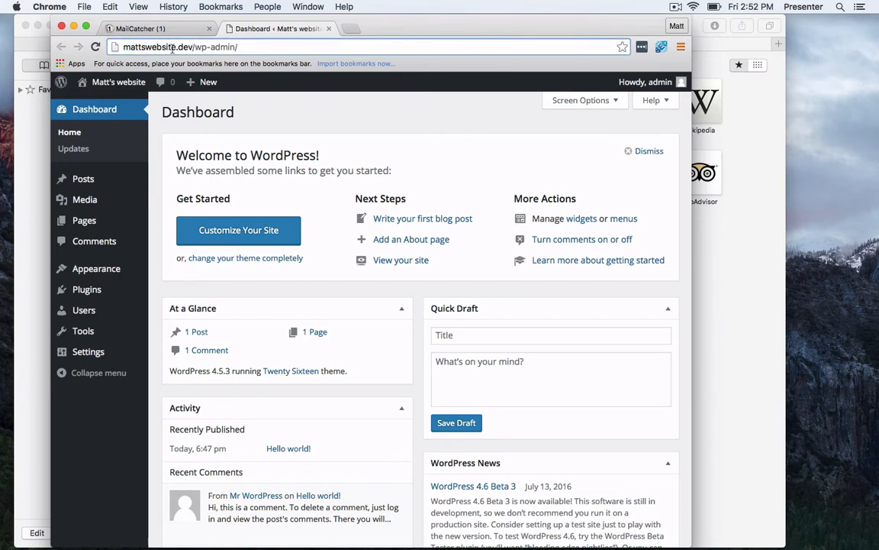
left_click(698, 280)
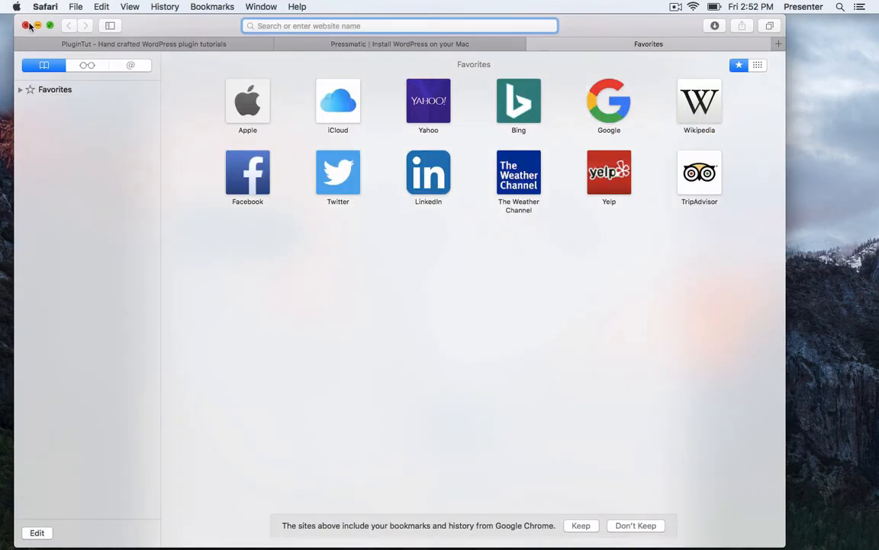
left_click(37, 25)
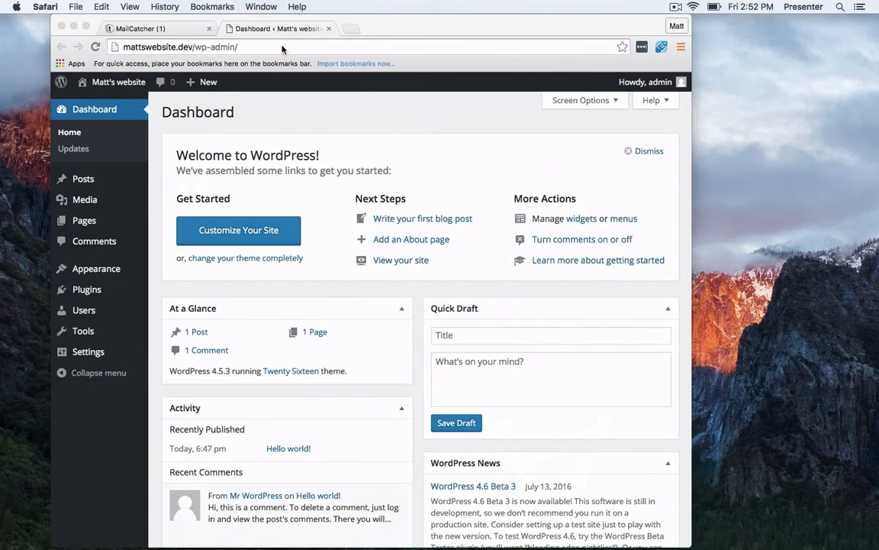
key("super+Tab")
key("super+Tab")
key("super+Tab")
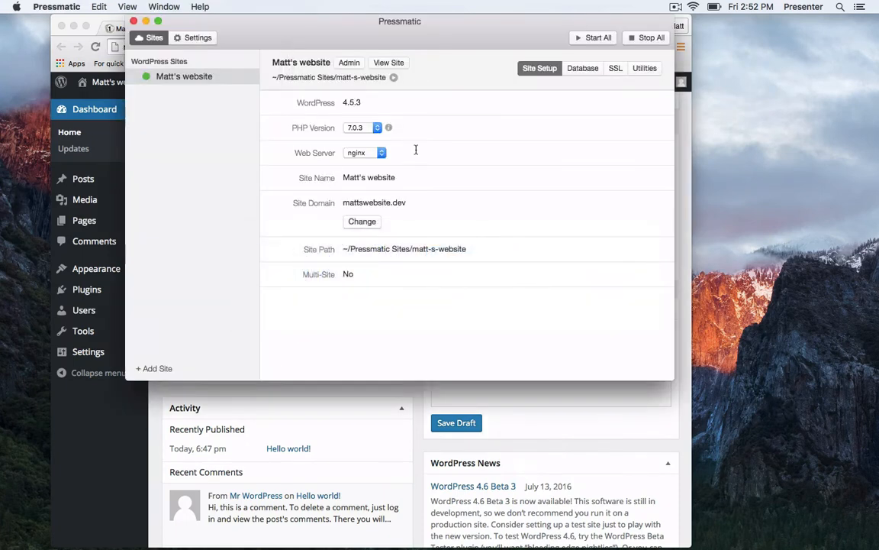
Change Matt's website's PHP version from 7.0.3 to 5.6.20 and confirm.
left_click(357, 129)
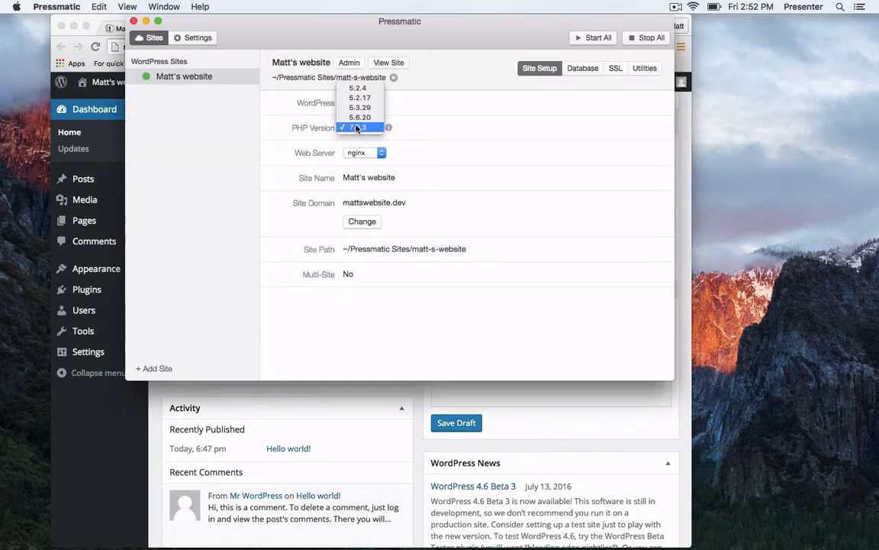
left_click(371, 118)
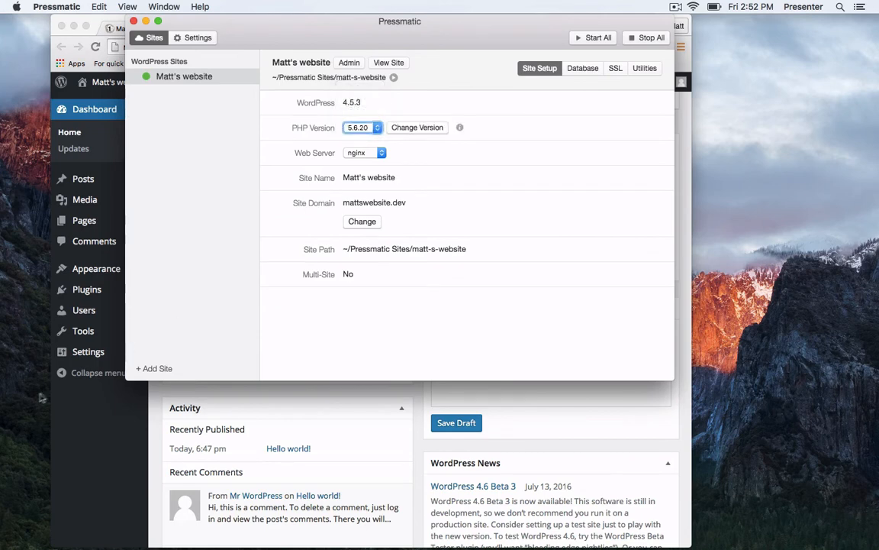
left_click(418, 128)
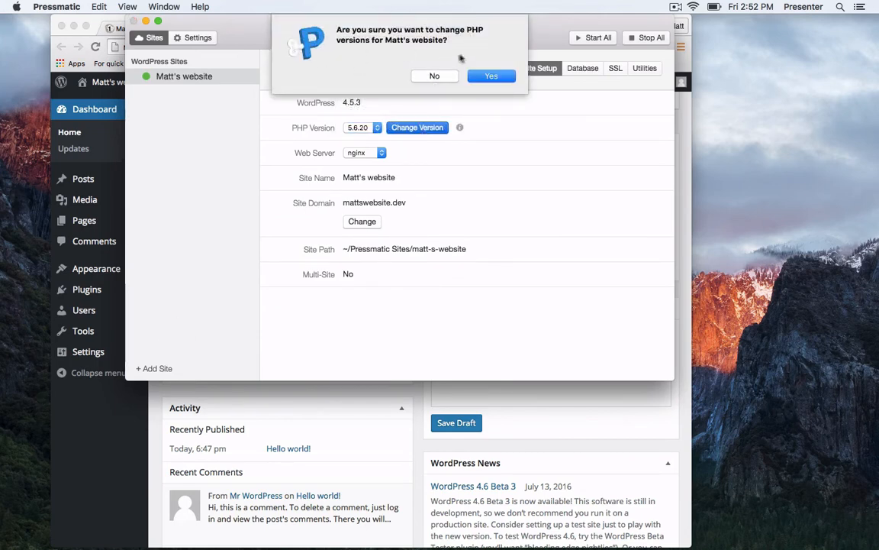
left_click(493, 76)
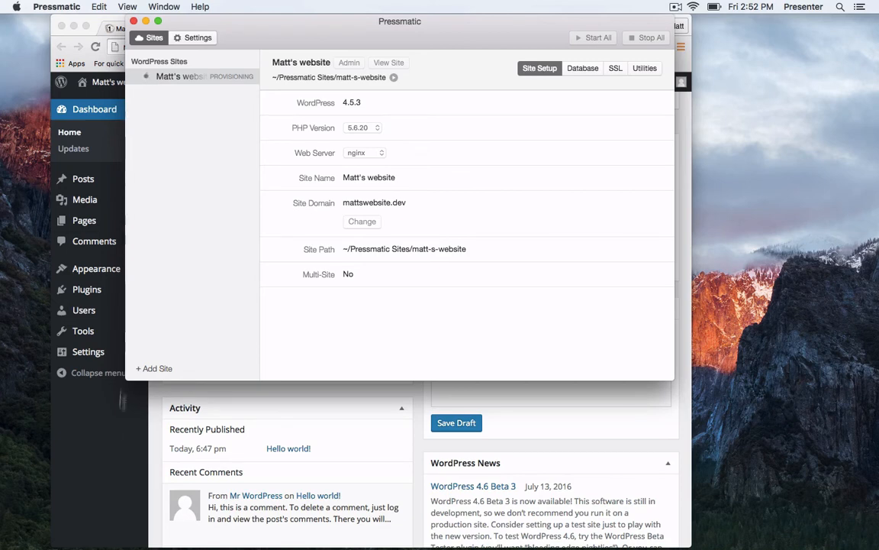
Reload the WordPress dashboard in Chrome to check it works on PHP 5.6.20.
left_click(116, 426)
key("super+r")
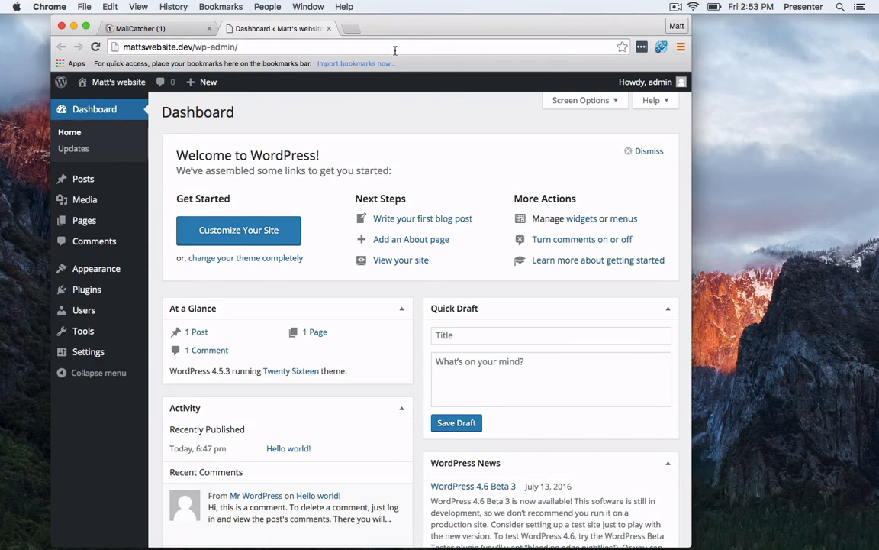
key("super+Tab")
key("super+Tab")
key("super+Tab")
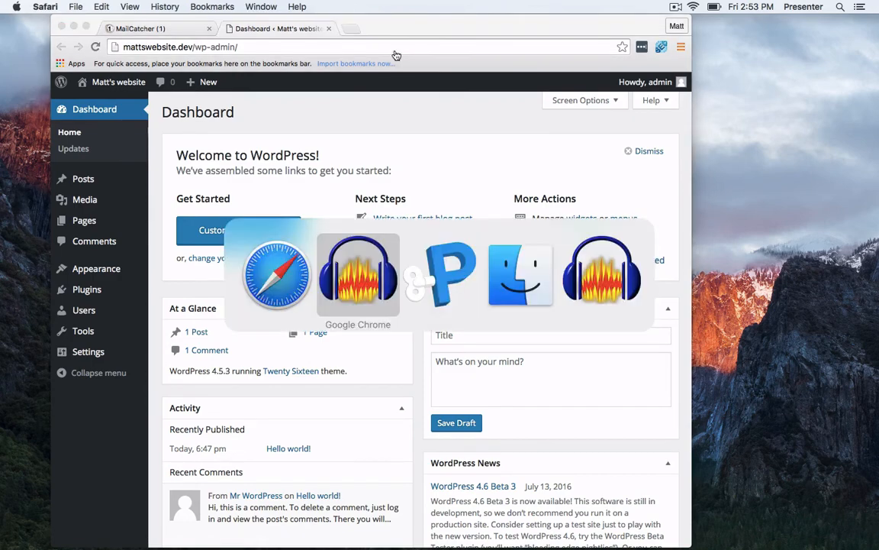
key("super+Tab")
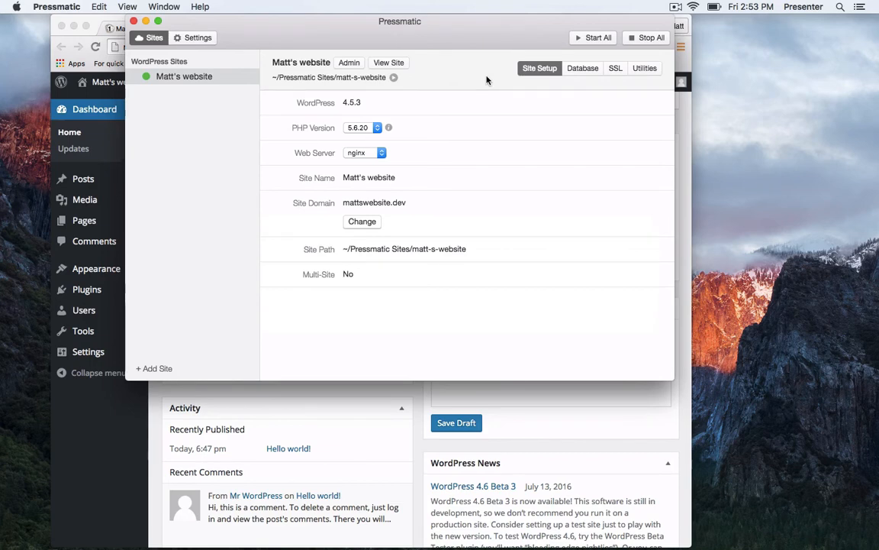
Switch Matt's website's web server from nginx to Apache and confirm.
left_click_drag(397, 31, 406, 40)
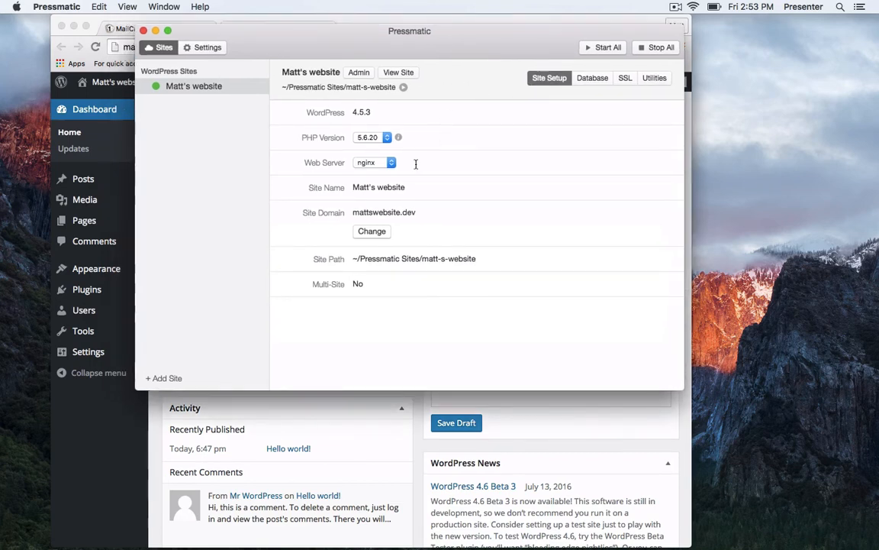
left_click(380, 166)
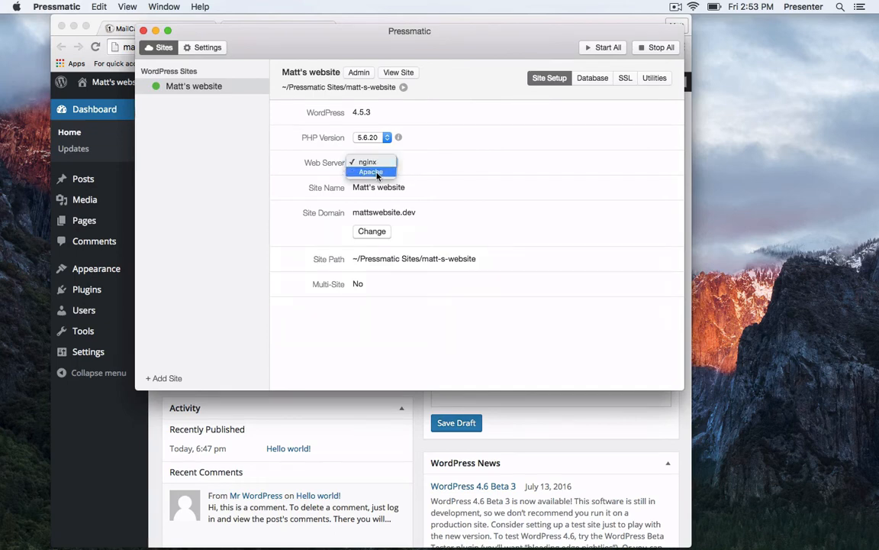
left_click(377, 175)
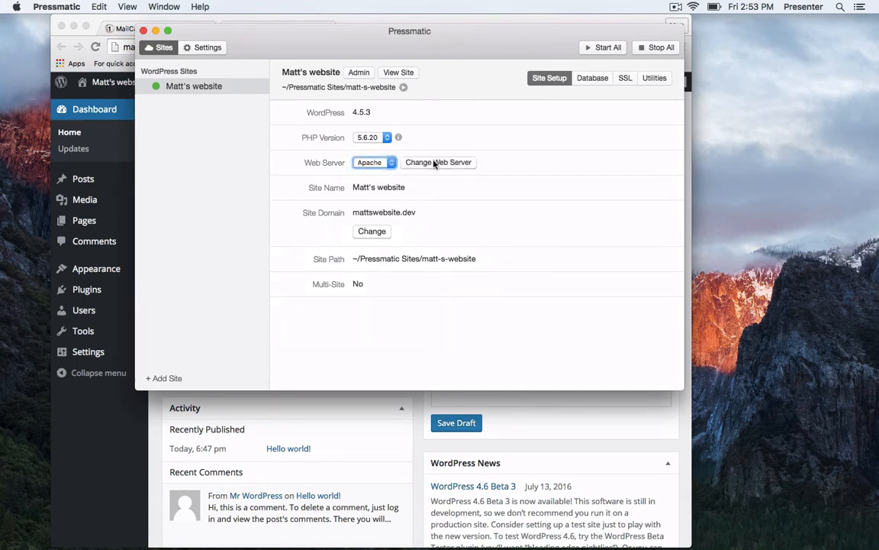
left_click(410, 163)
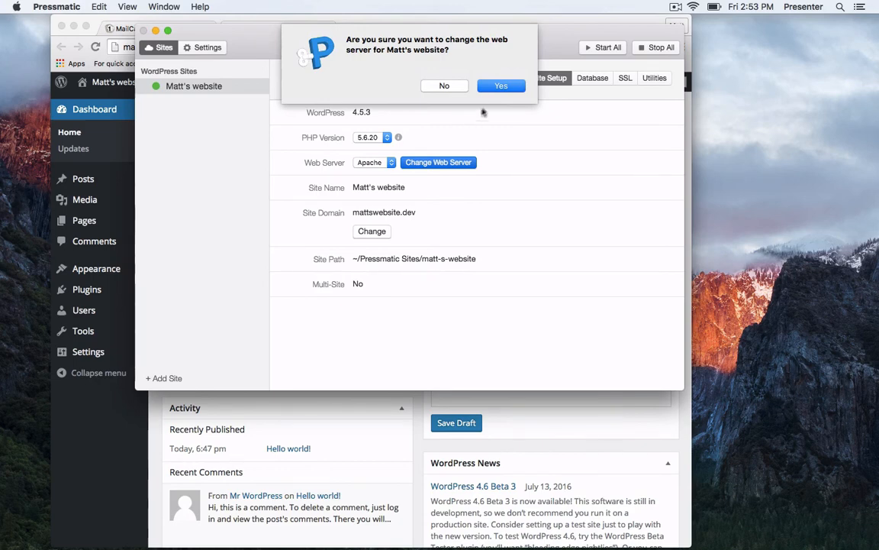
left_click(496, 87)
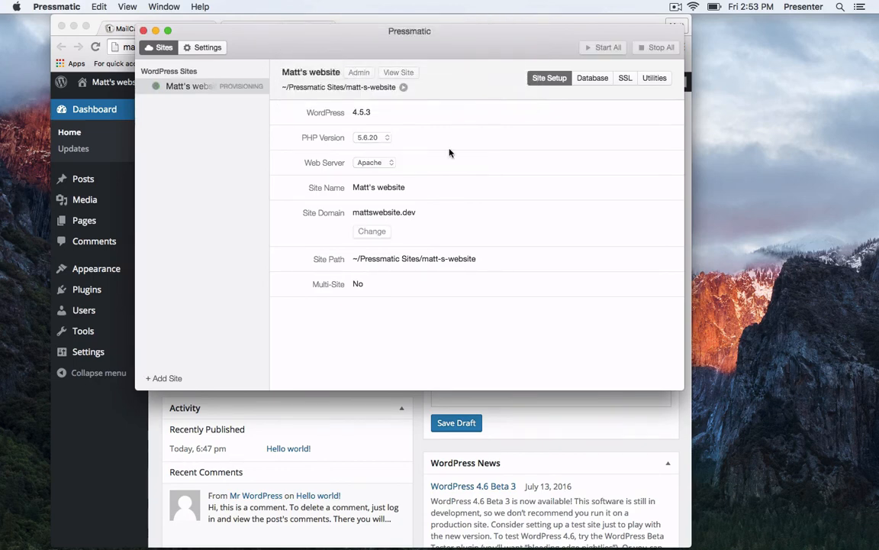
Reload wp-admin in Chrome until the dashboard loads after provisioning finishes.
left_click(100, 359)
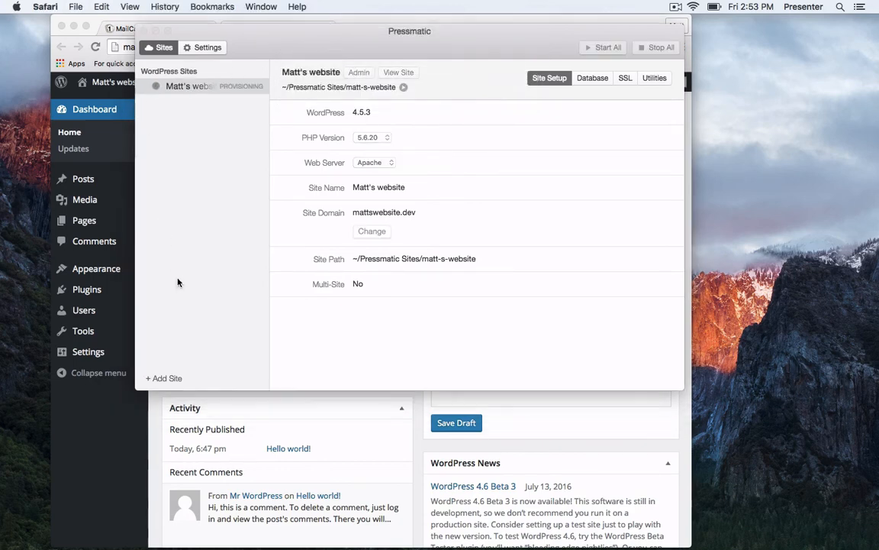
key("super+r")
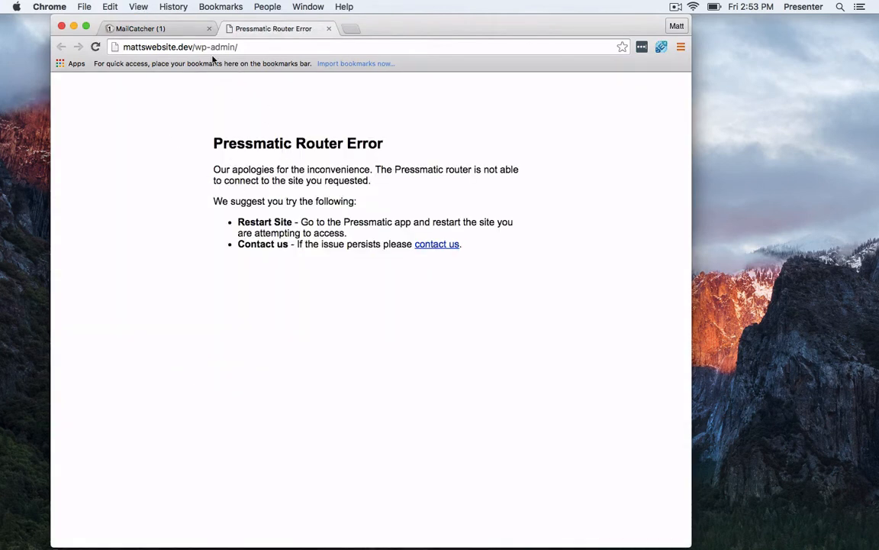
key("super+Tab")
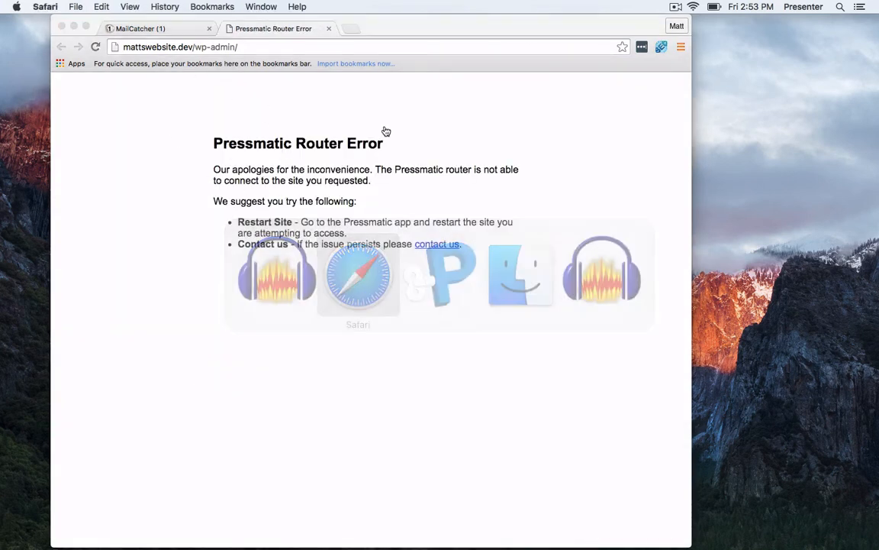
key("super+Tab")
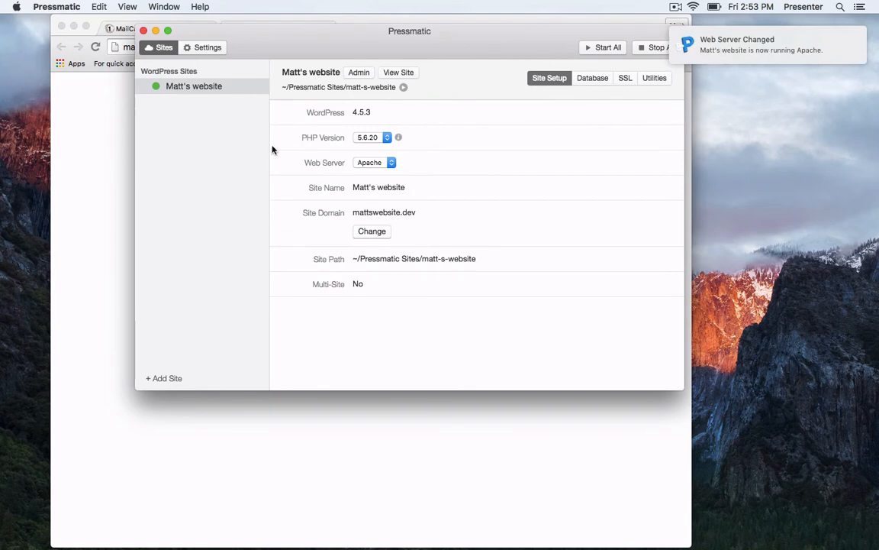
left_click(107, 166)
key("super+r")
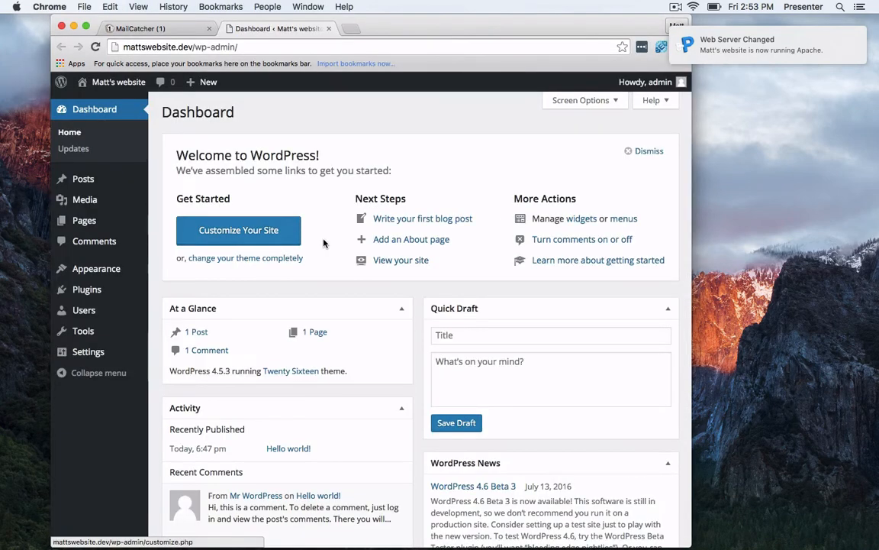
scroll(280, 258, "down", 5)
scroll(278, 227, "up", 5)
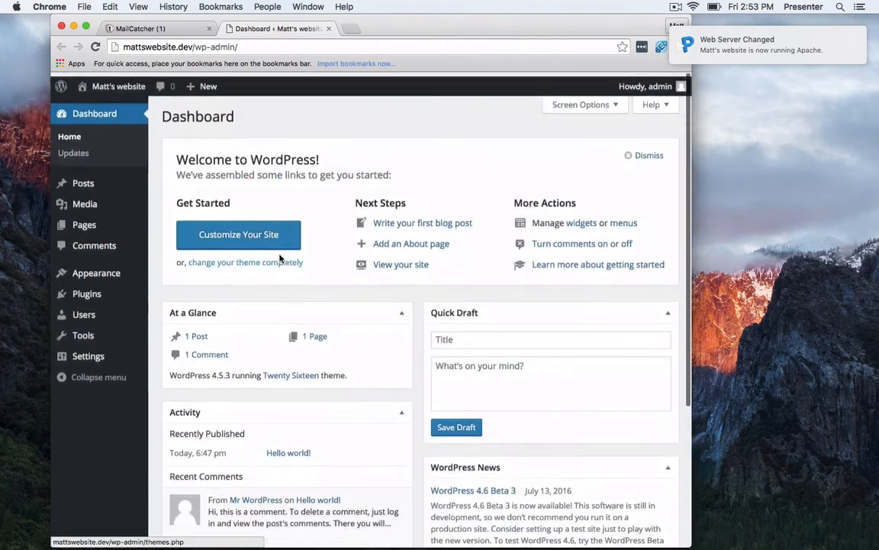
key("super+Tab")
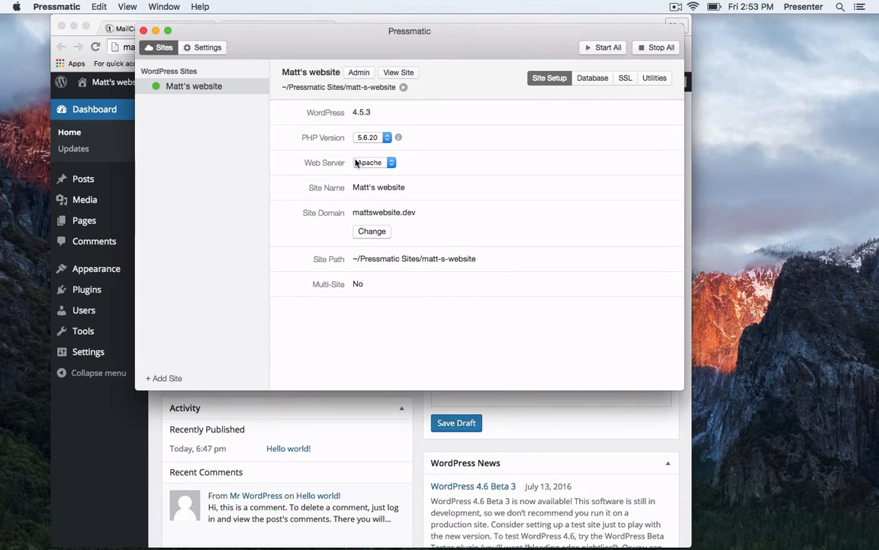
Reveal Matt's website's folder in Finder from its right-click menu.
right_click(203, 87)
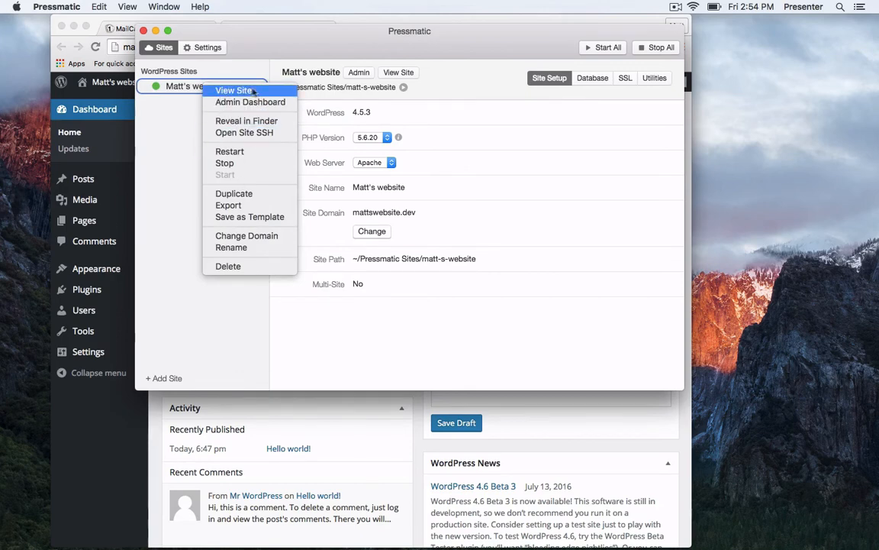
left_click(281, 122)
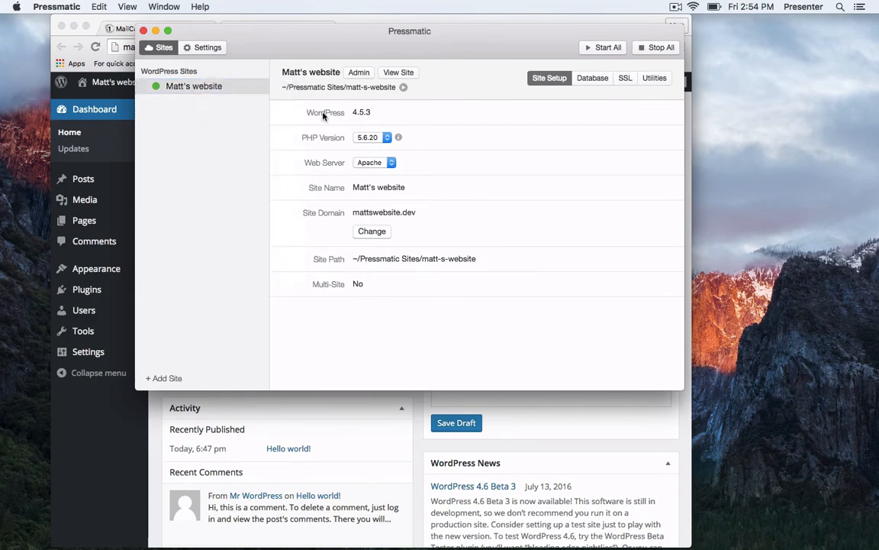
key("super+Tab")
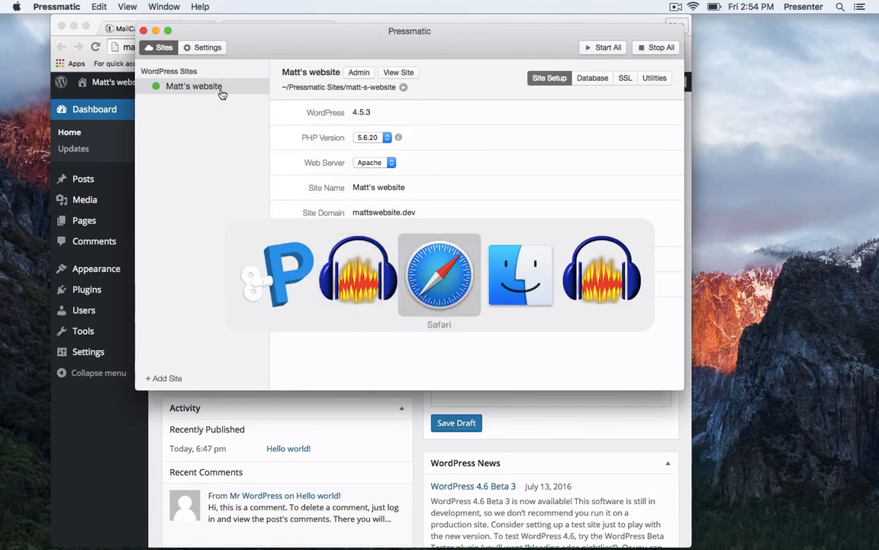
key("ctrl+Up")
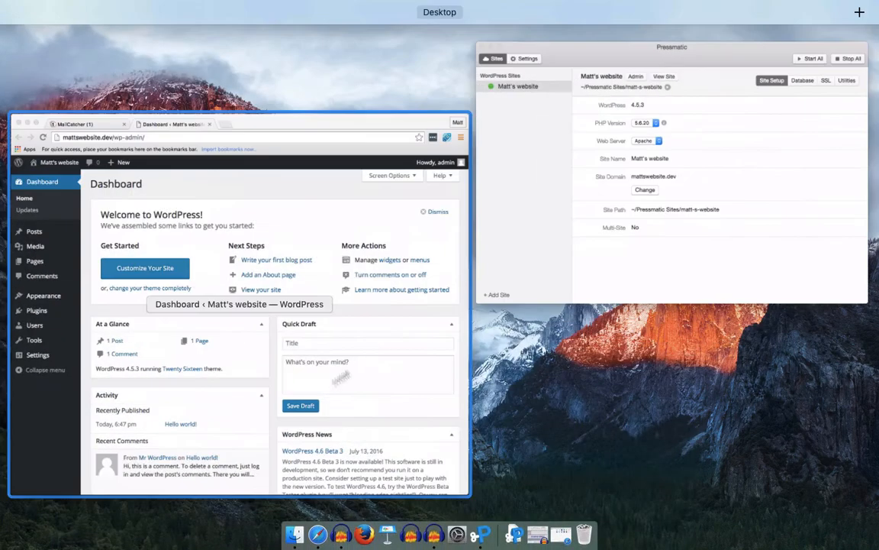
left_click(543, 255)
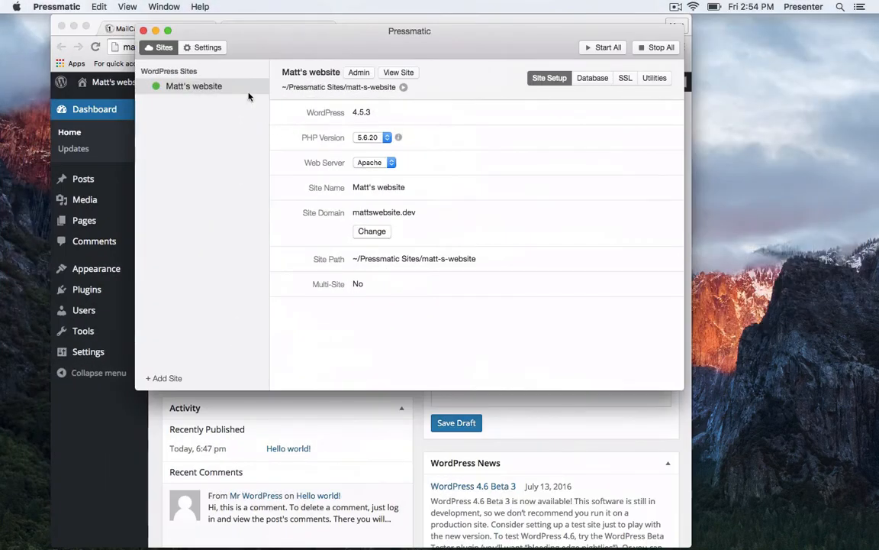
right_click(252, 88)
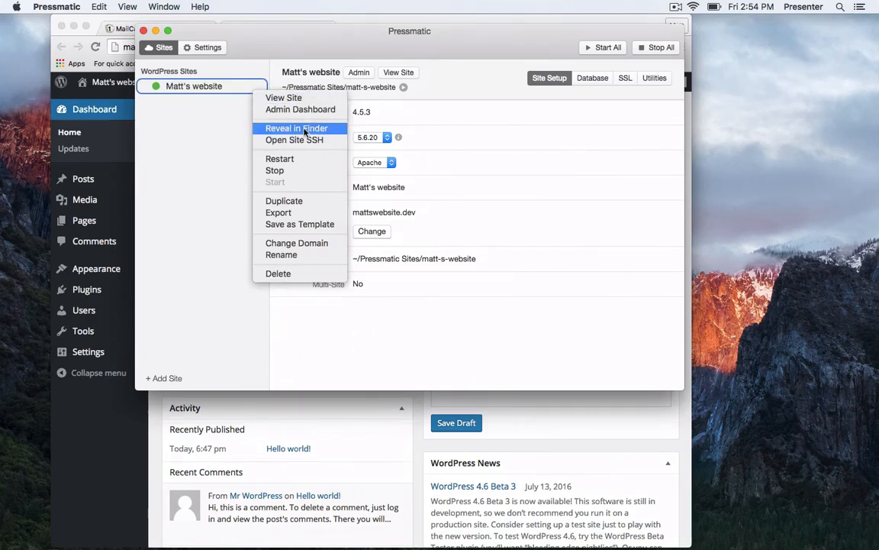
left_click(305, 131)
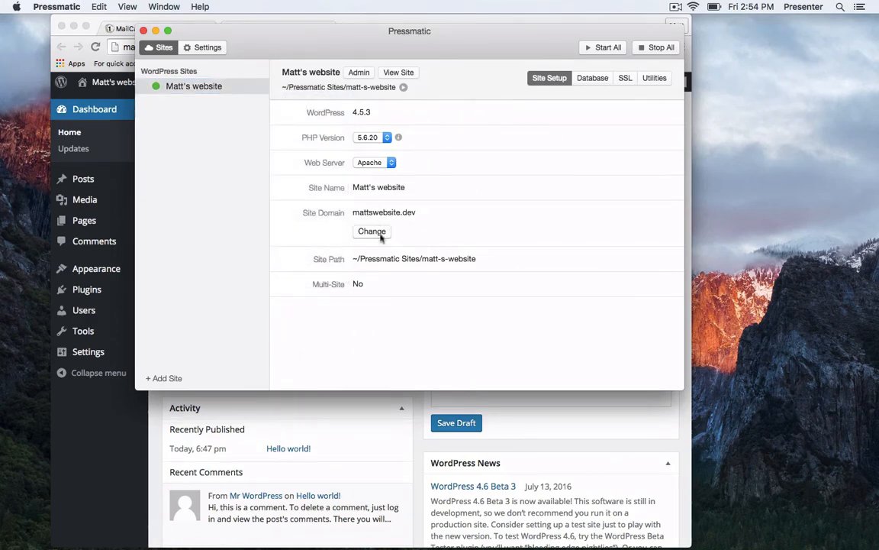
Select the Site Path text, reposition the Pressmatic window and minimize Chrome.
double_click(360, 258)
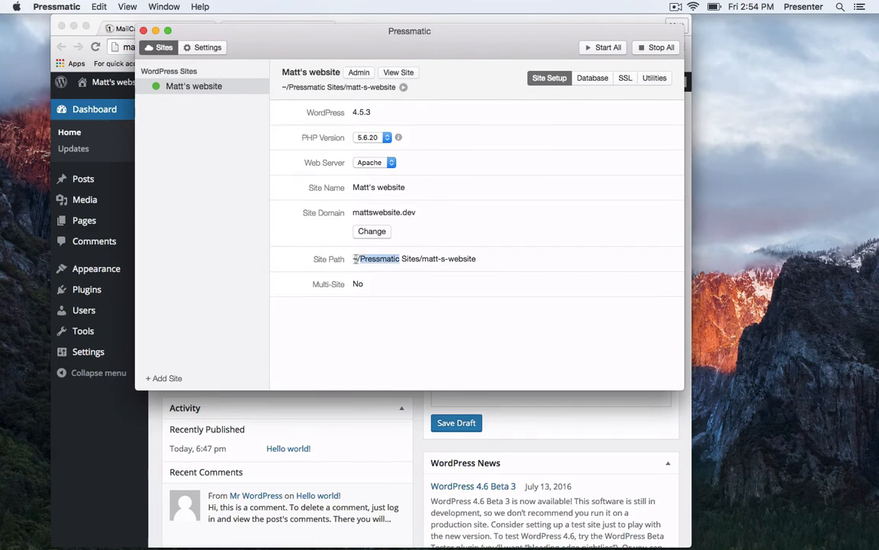
triple_click(396, 259)
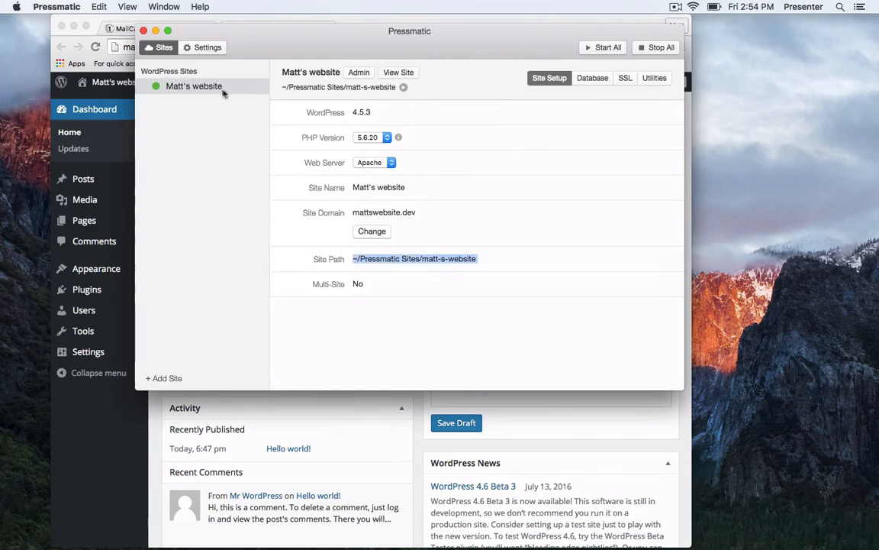
left_click_drag(275, 35, 309, 104)
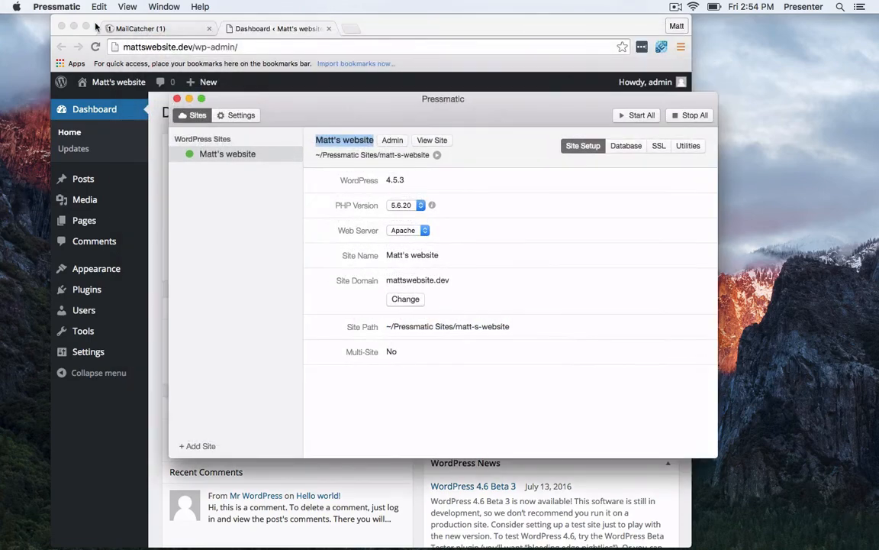
left_click(73, 26)
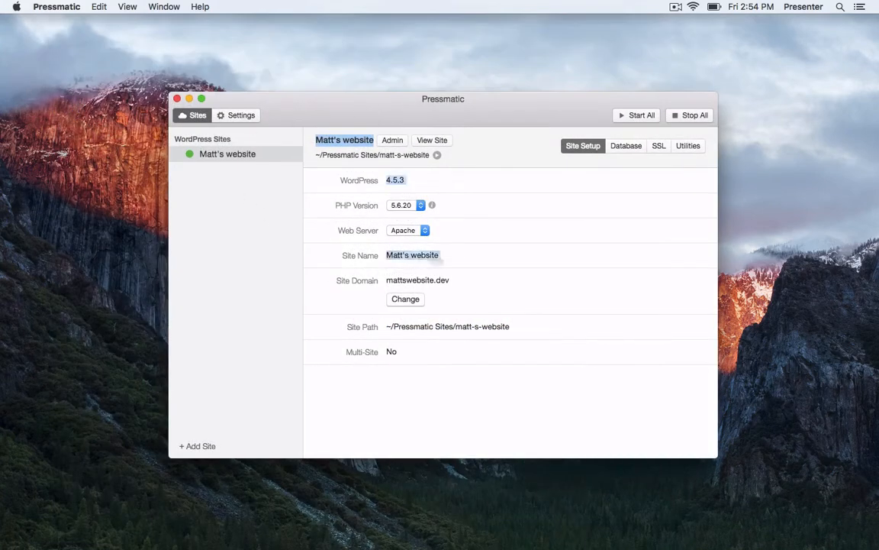
left_click_drag(339, 98, 350, 76)
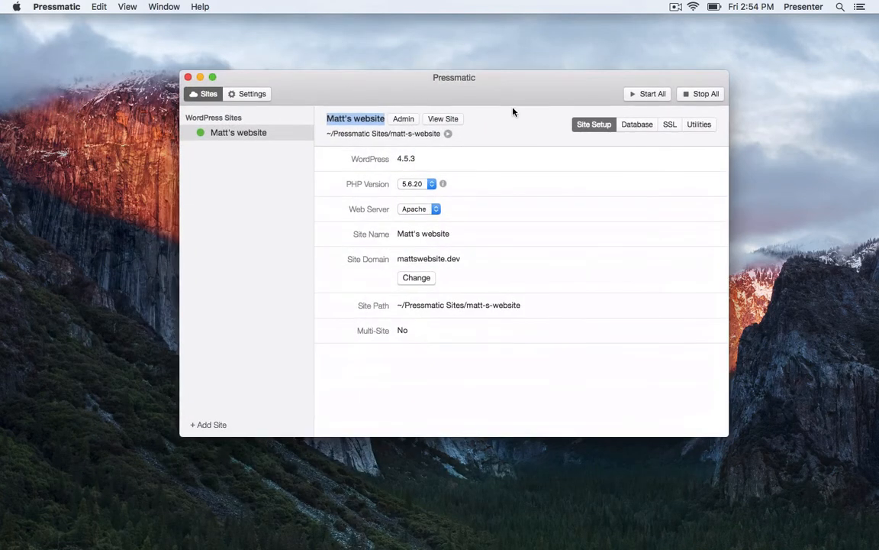
left_click(355, 121)
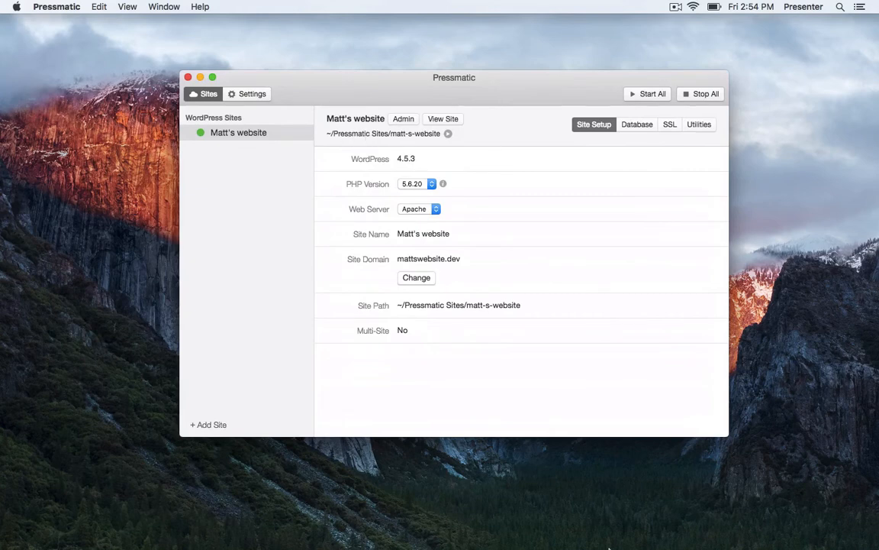
mouse_move(609, 547)
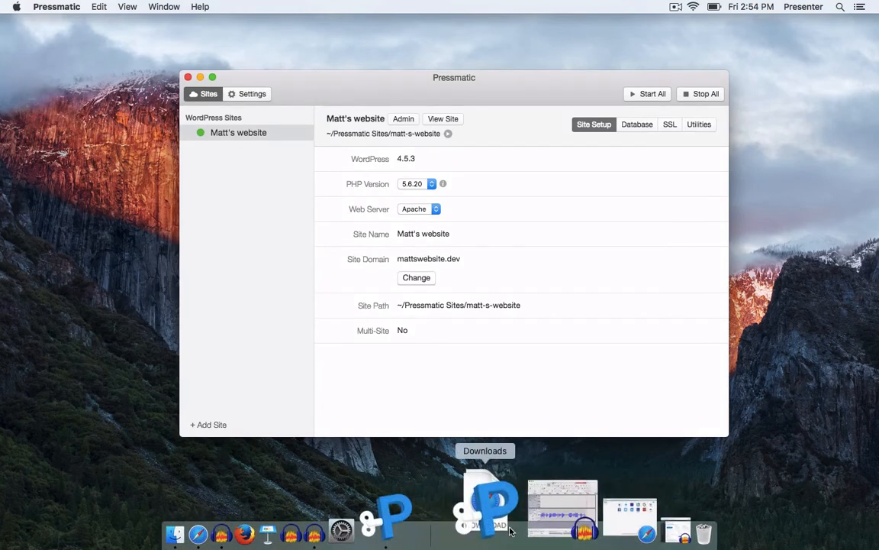
Launch Finder via Spotlight and search the whole Mac for 'pressm'.
key("super+space")
type("d")
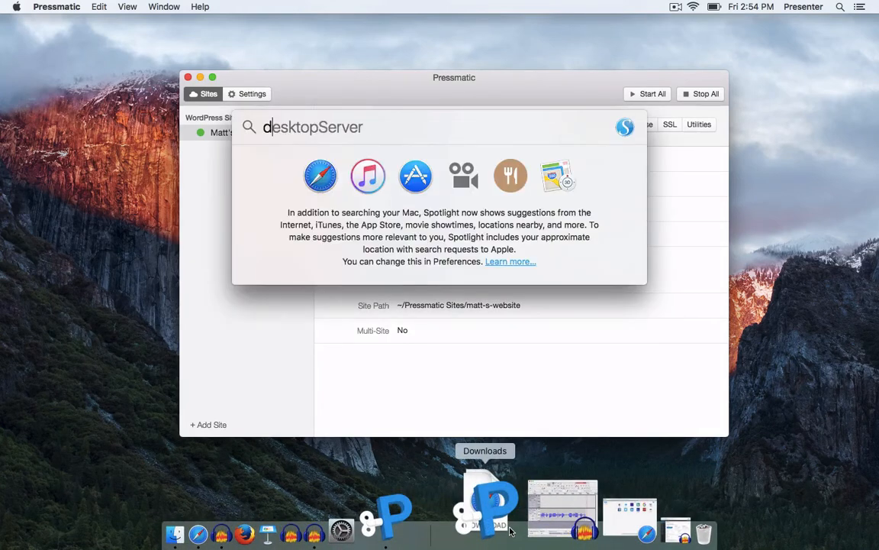
key("BackSpace")
type("finder")
key("Return")
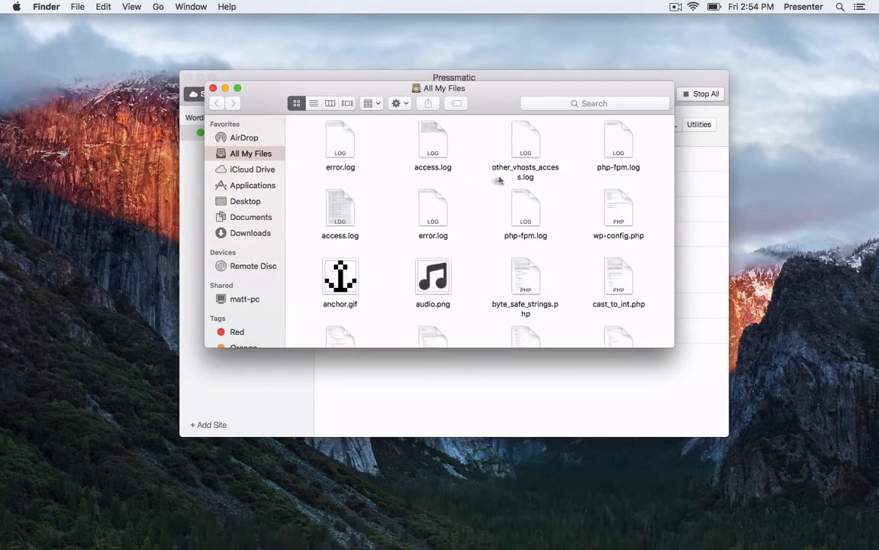
left_click(574, 103)
type("pressmatic")
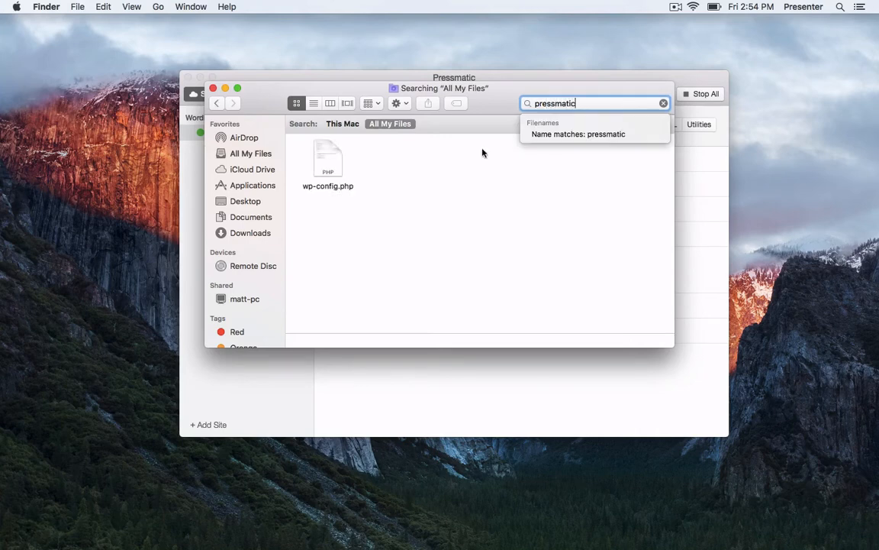
left_click(561, 135)
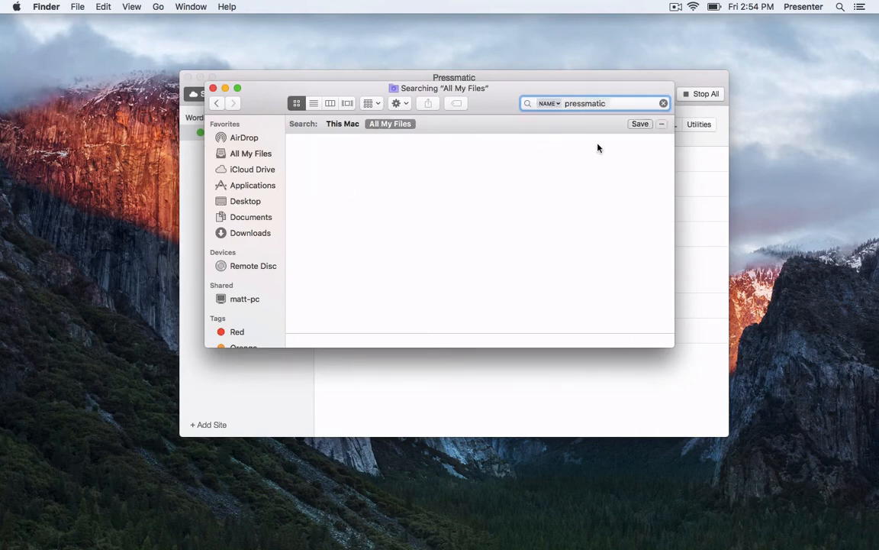
left_click(549, 103)
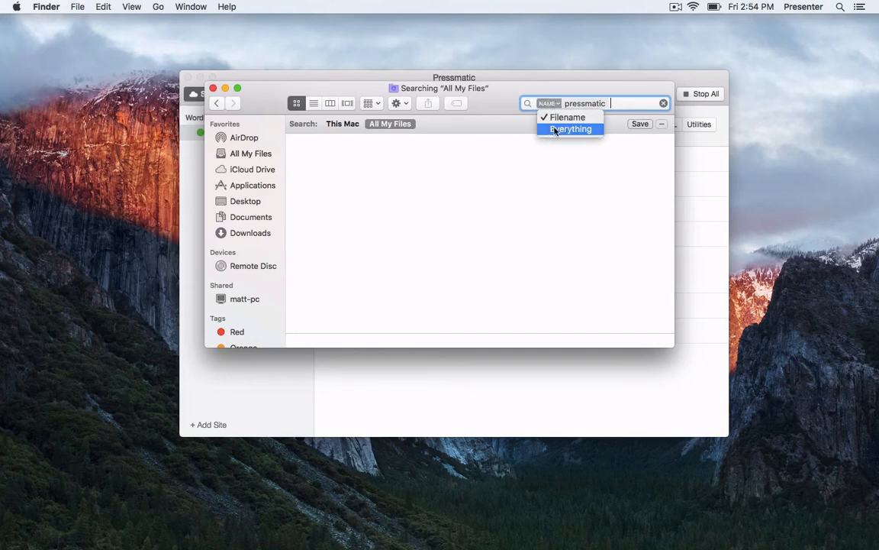
left_click(570, 129)
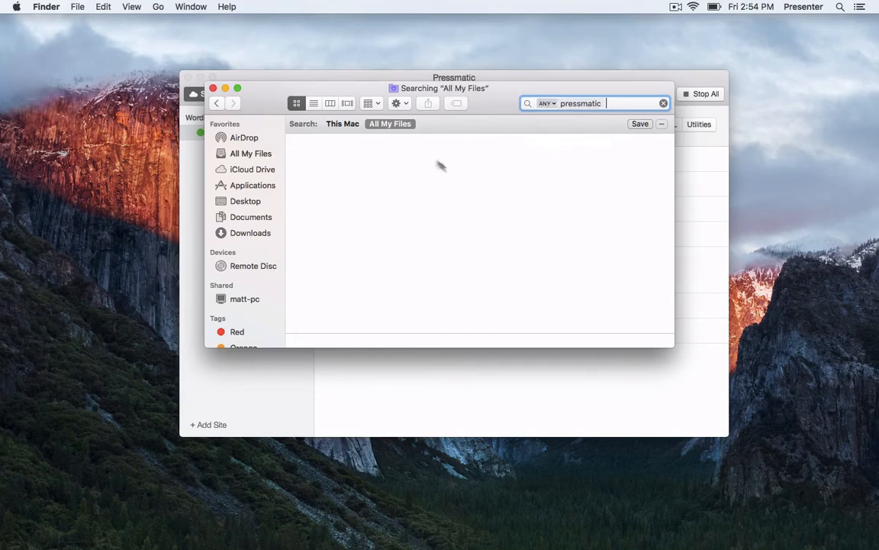
left_click(343, 124)
Browse Pressmatic Sites/matt-s-website/app/public/wp-content/themes in list view, then return to Pressmatic.
double_click(612, 158)
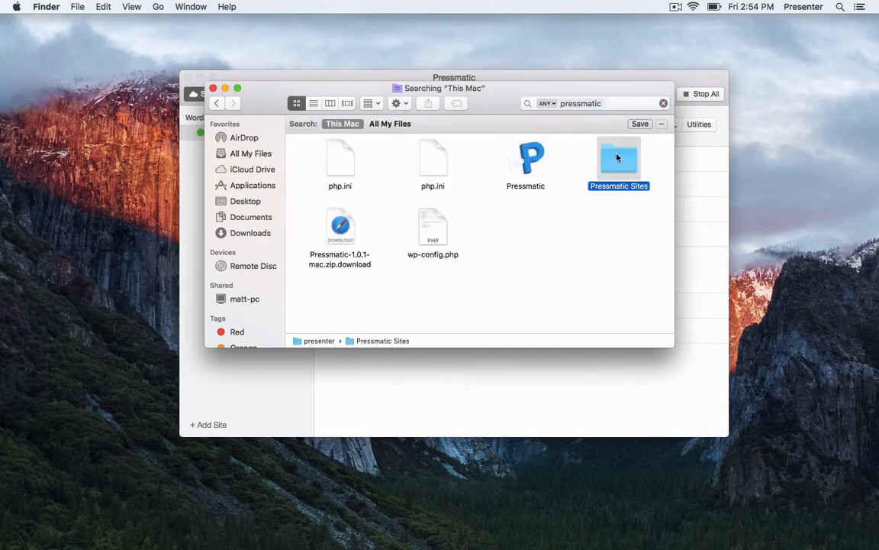
double_click(330, 152)
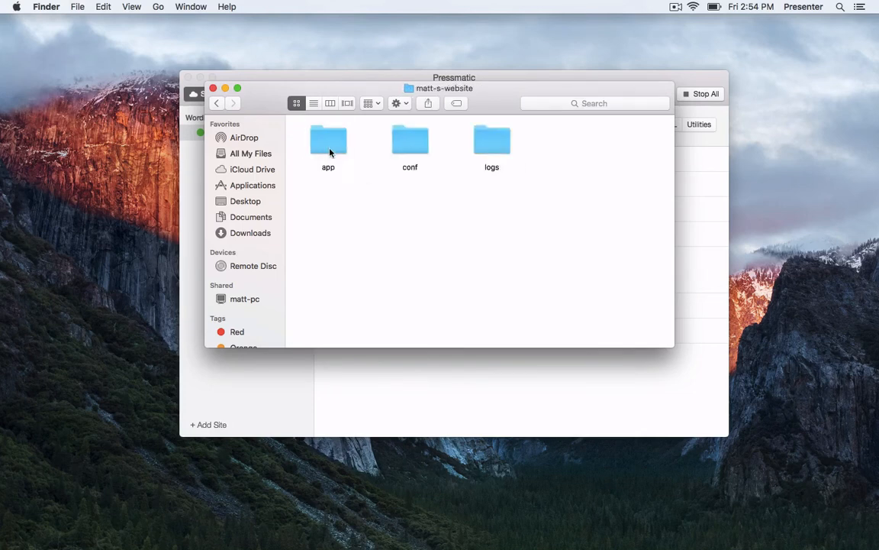
double_click(326, 149)
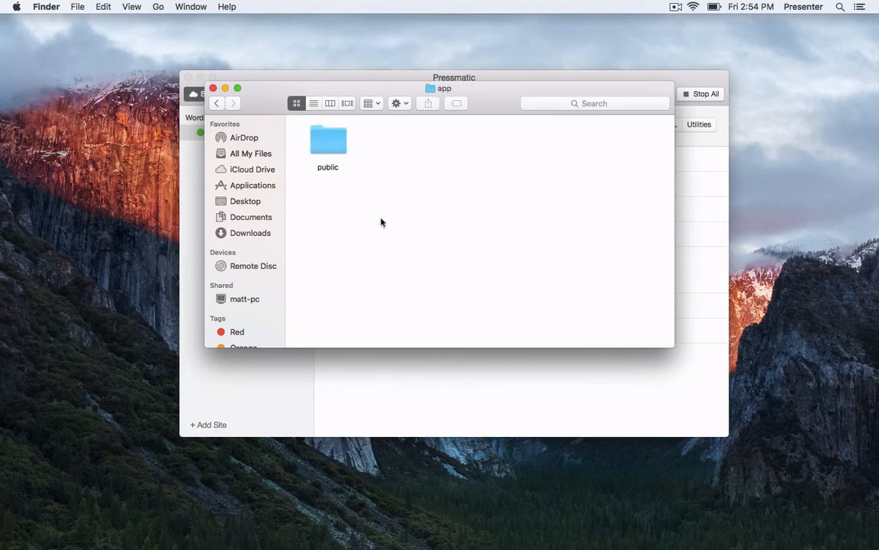
double_click(321, 143)
scroll(459, 238, "down", 2)
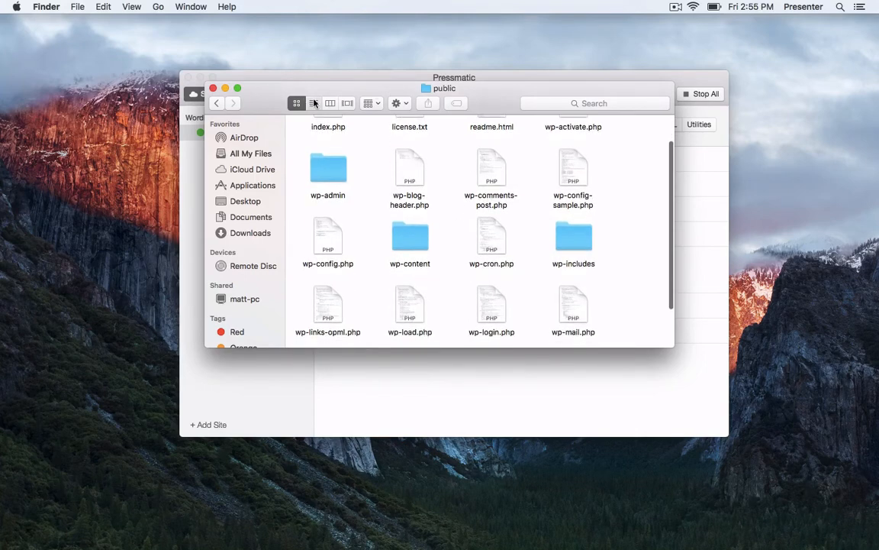
left_click(313, 103)
scroll(343, 262, "down", 3)
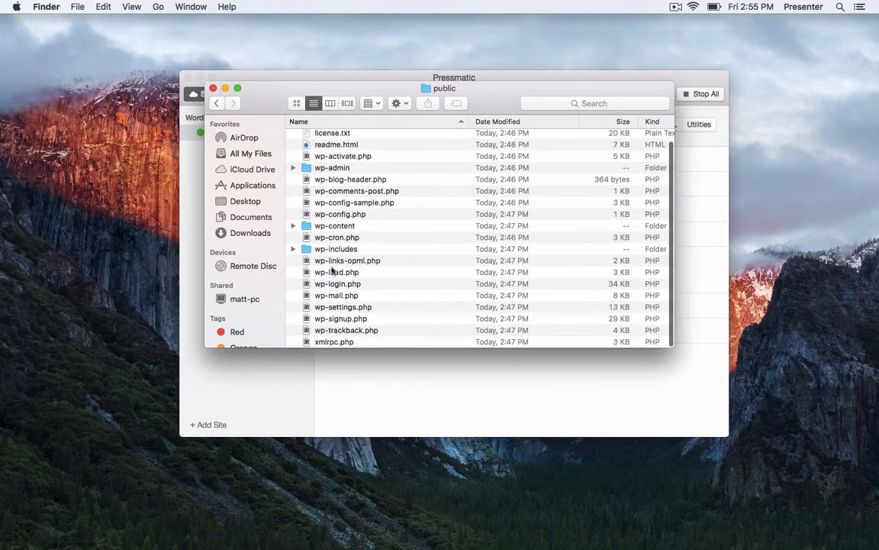
double_click(317, 228)
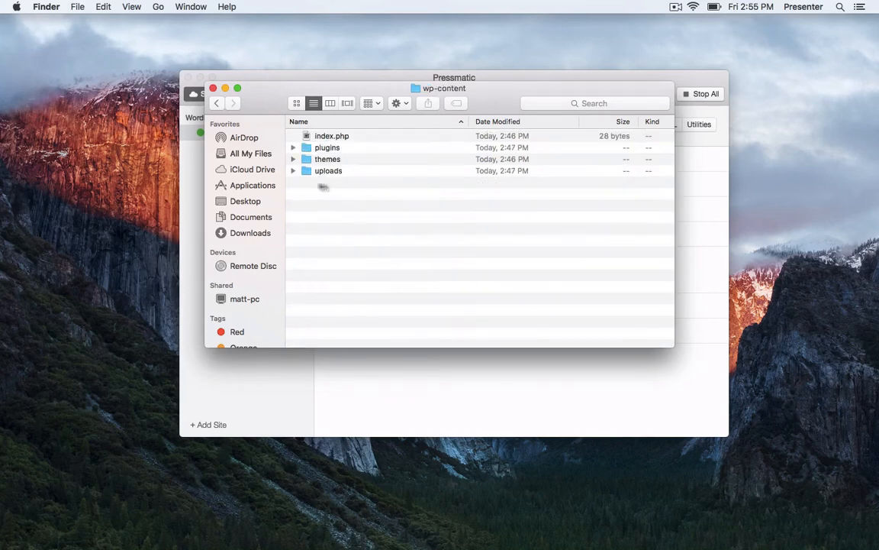
double_click(316, 159)
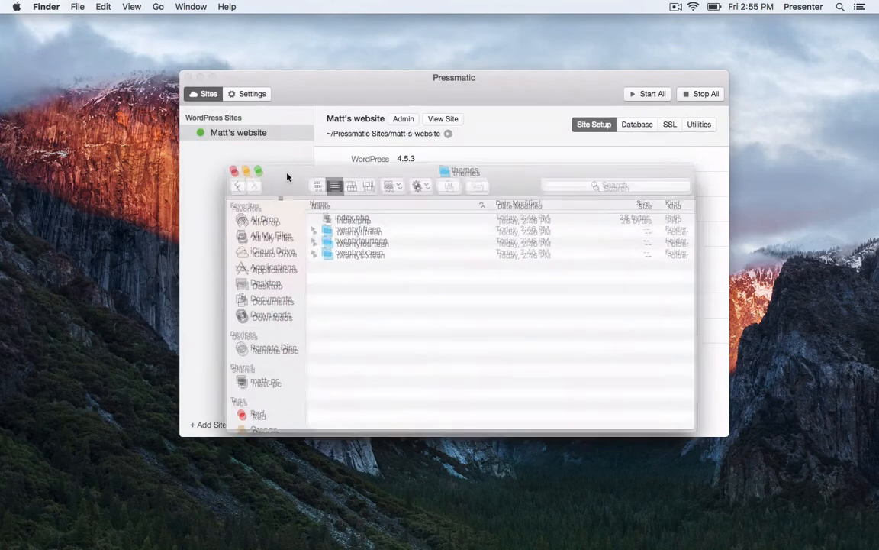
left_click(333, 112)
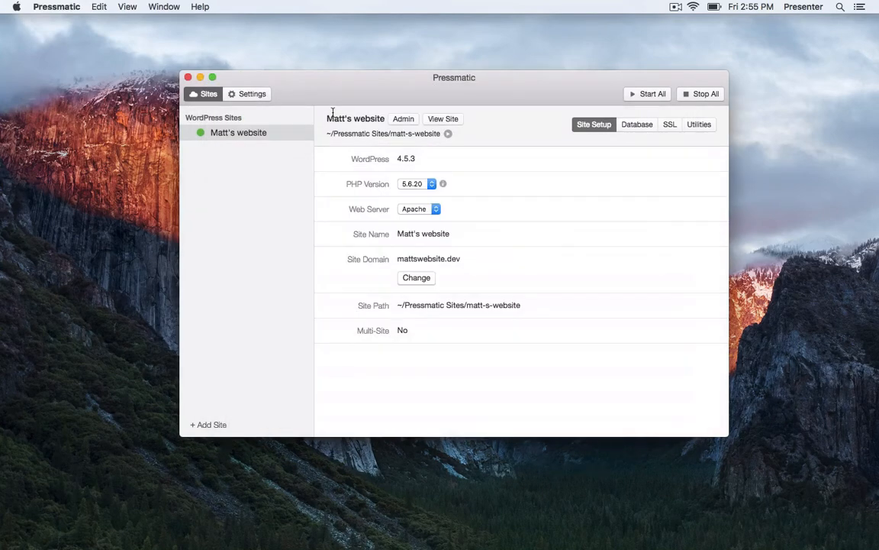
right_click(270, 135)
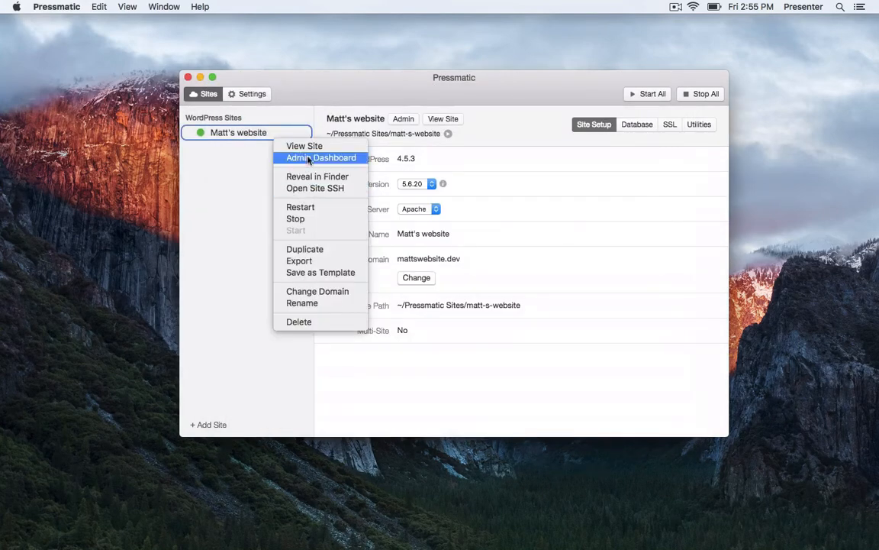
SSH into Matt's website and move to /app/public, listing each directory with ls.
left_click(334, 193)
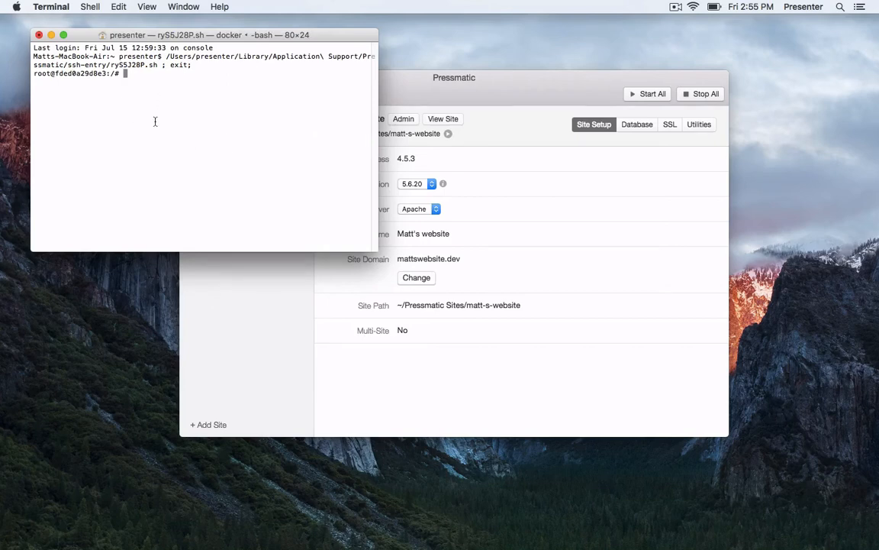
type("ls")
key("Return")
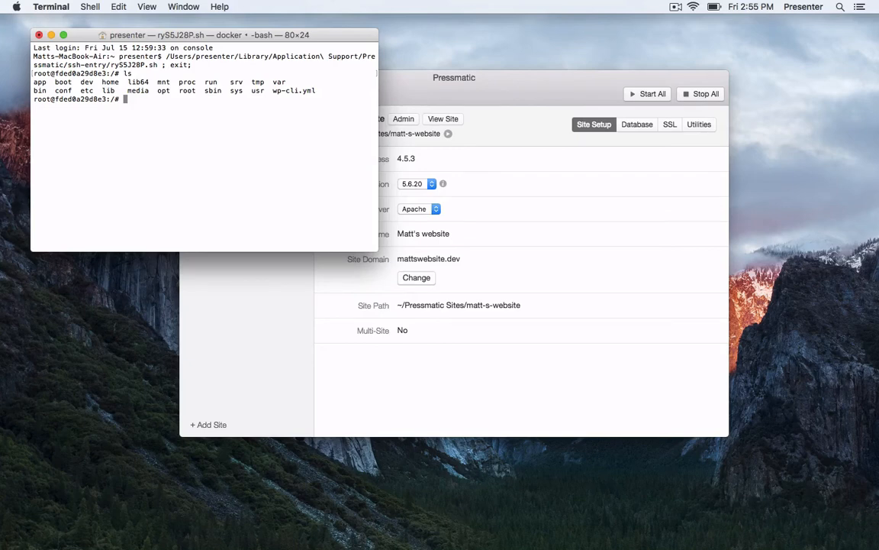
type("cd app")
key("Return")
type("ls")
key("Return")
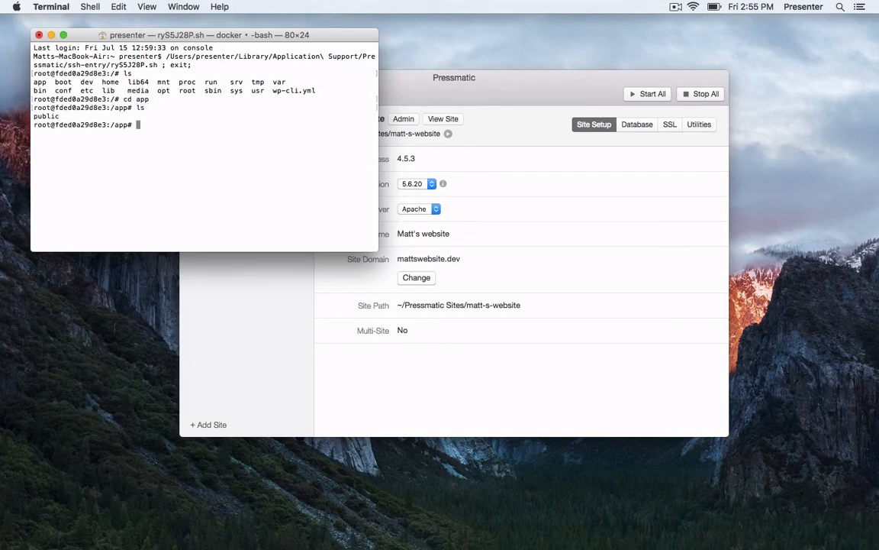
type("cd pu")
key("Tab")
key("Return")
type("ls")
key("Return")
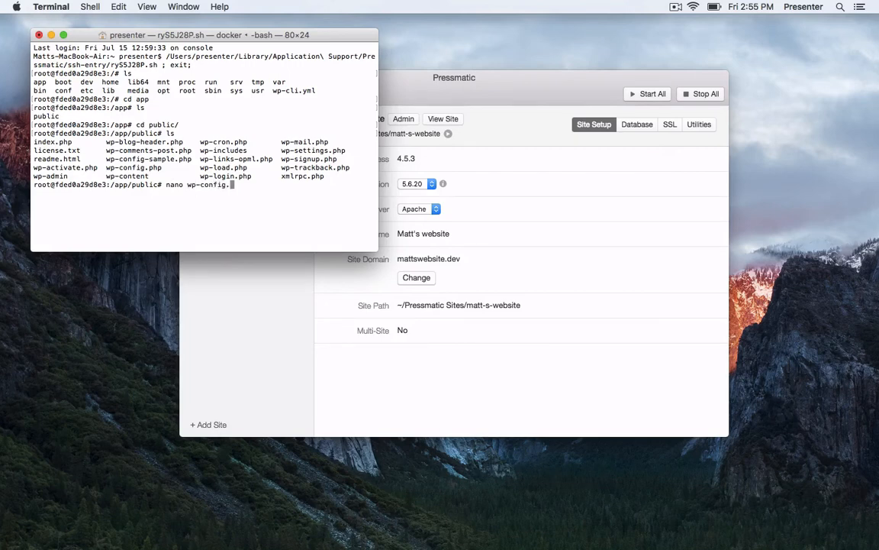
View wp-config.php in nano and exit back to the prompt.
type("php")
key("Return")
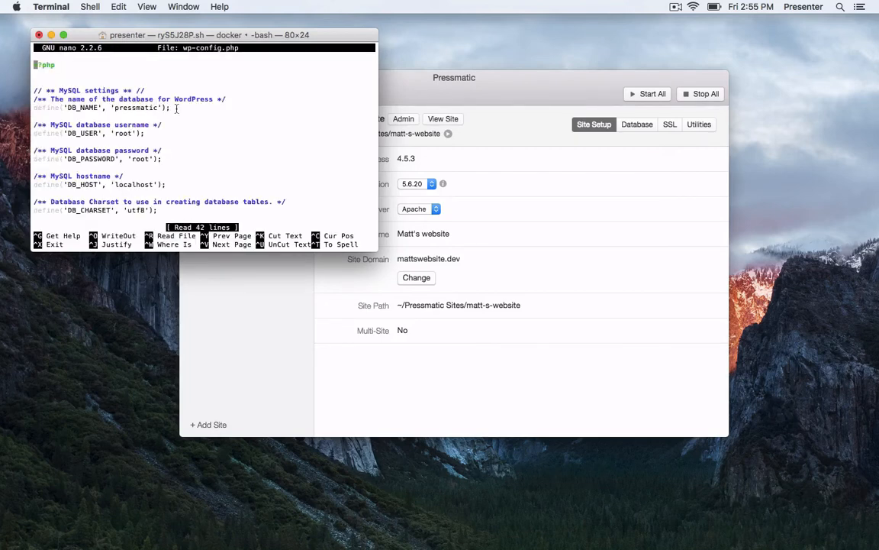
key("ctrl+x")
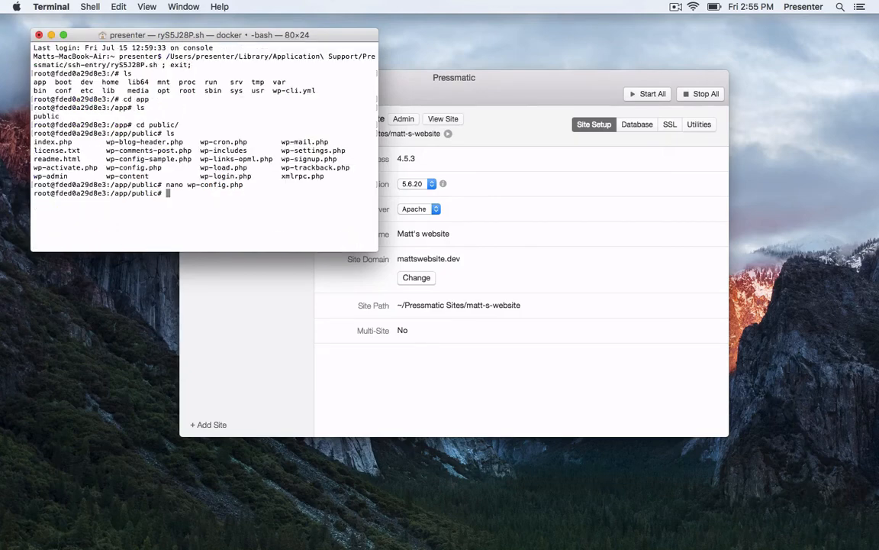
left_click(389, 240)
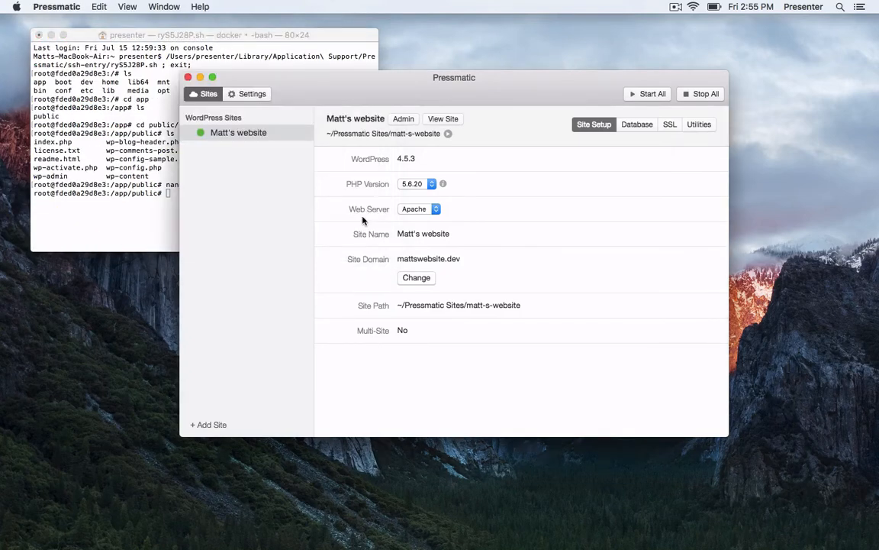
Duplicate Matt's website as a new site named 'Bob's website'.
right_click(252, 138)
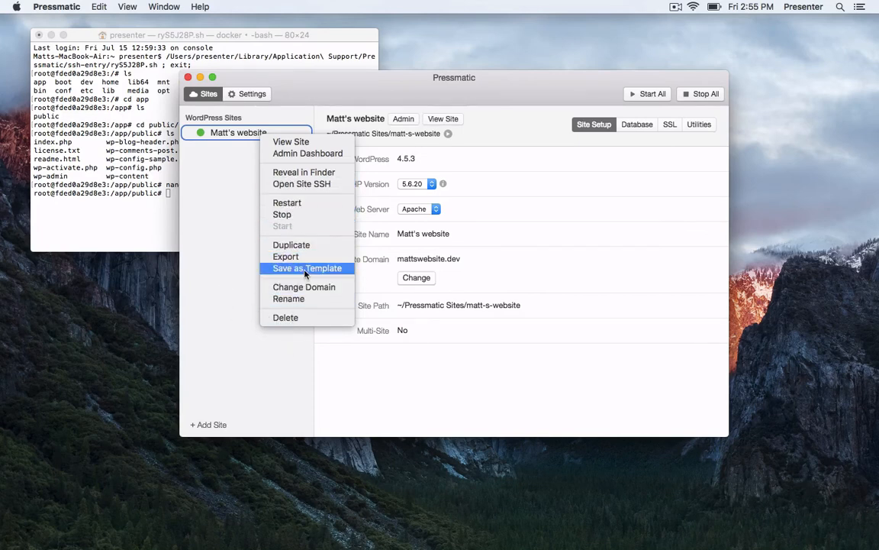
left_click(224, 234)
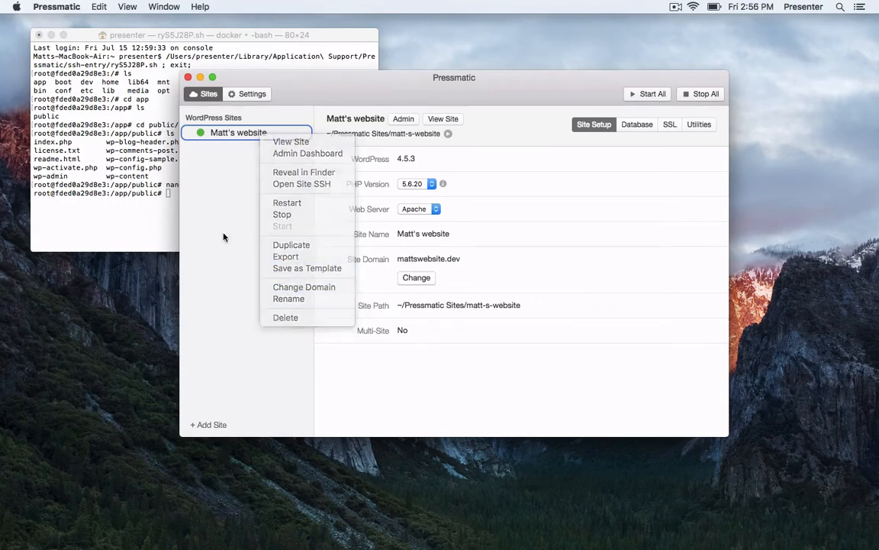
right_click(244, 135)
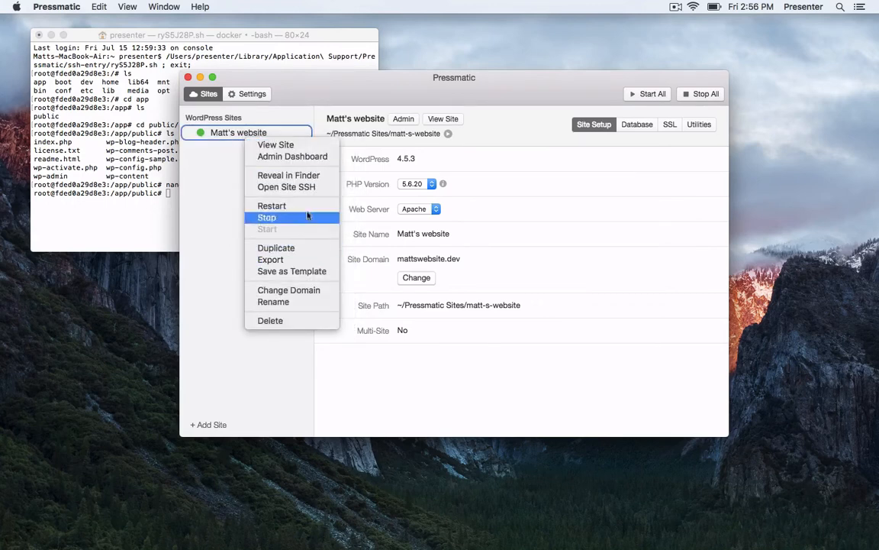
left_click(233, 218)
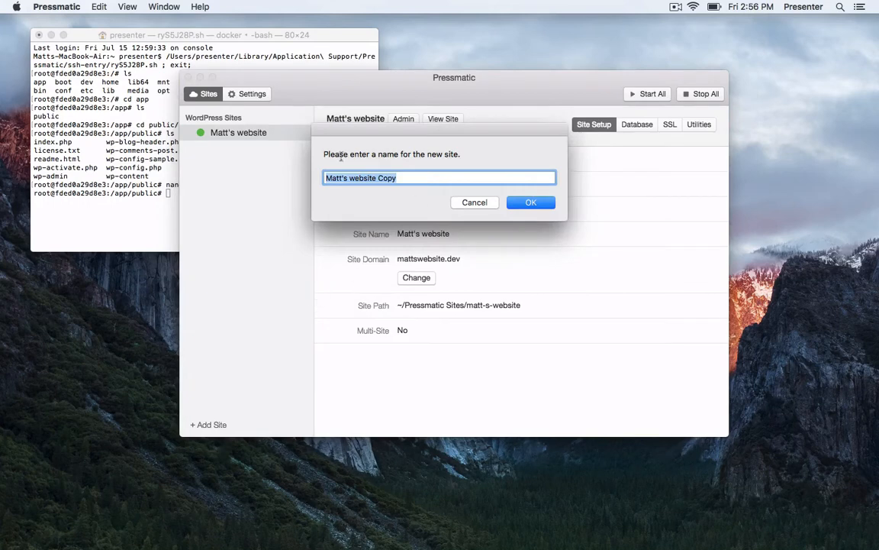
type("Bob's")
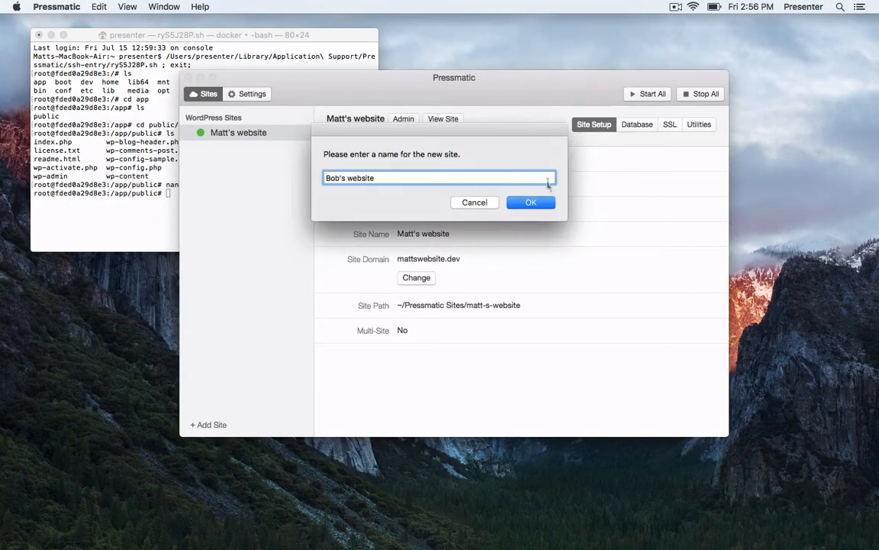
left_click(530, 202)
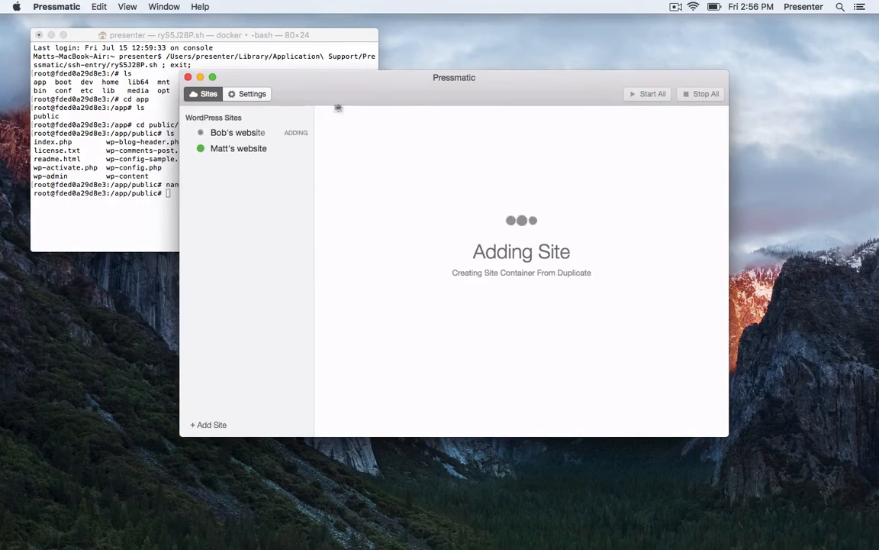
Close the Terminal window and enter the administrator password to finish adding Bob's website.
left_click_drag(374, 84, 393, 80)
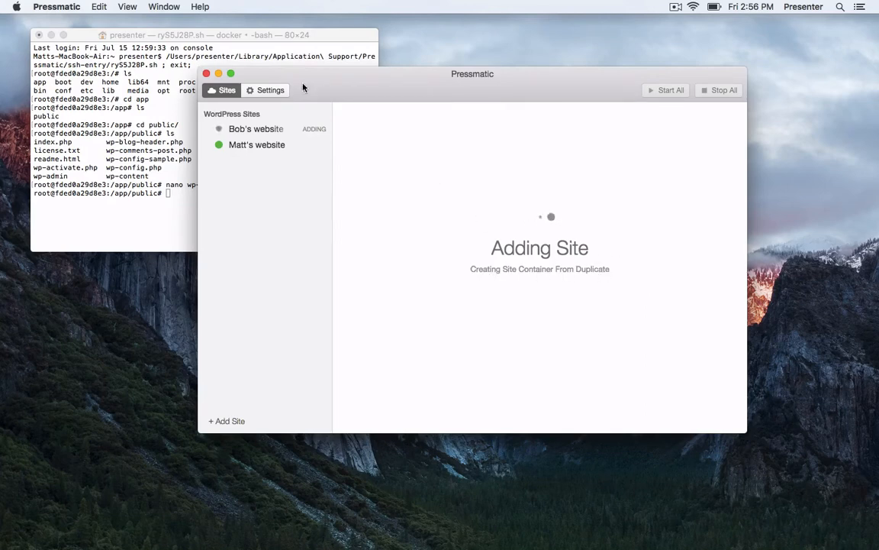
left_click(95, 36)
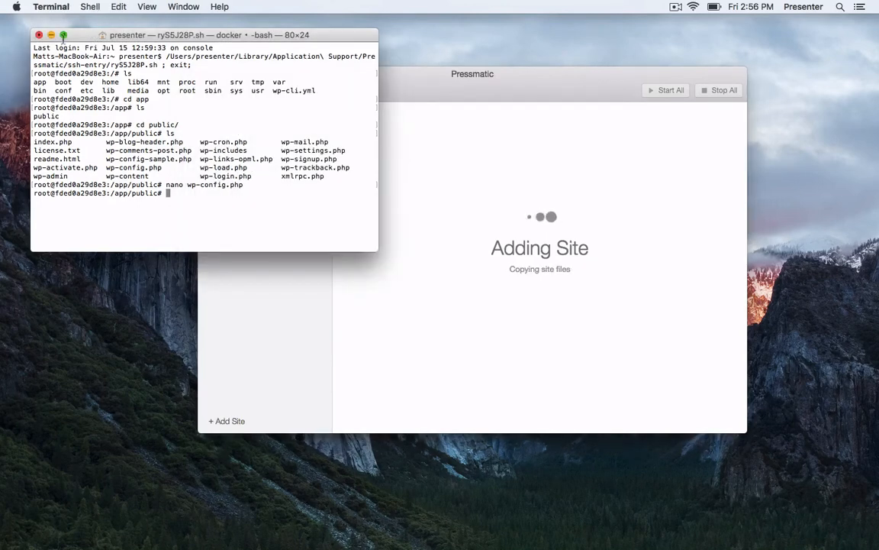
left_click(39, 35)
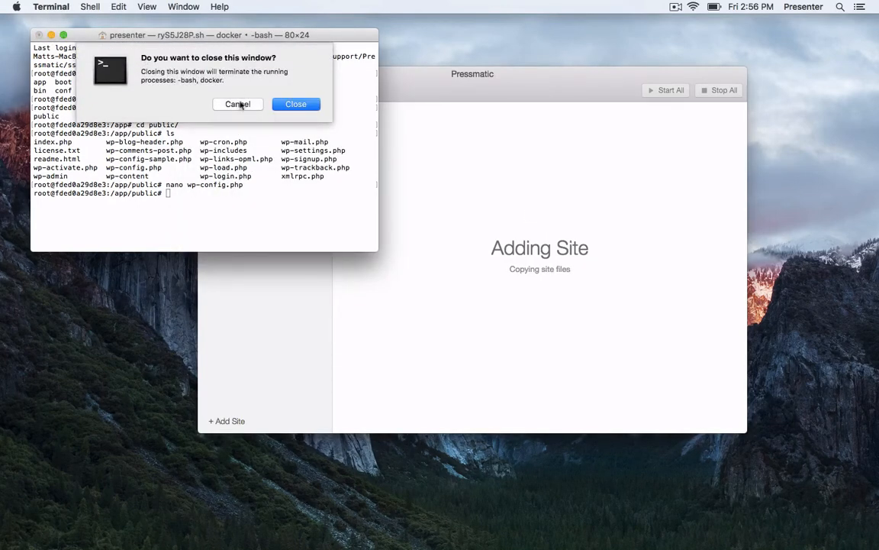
left_click(294, 105)
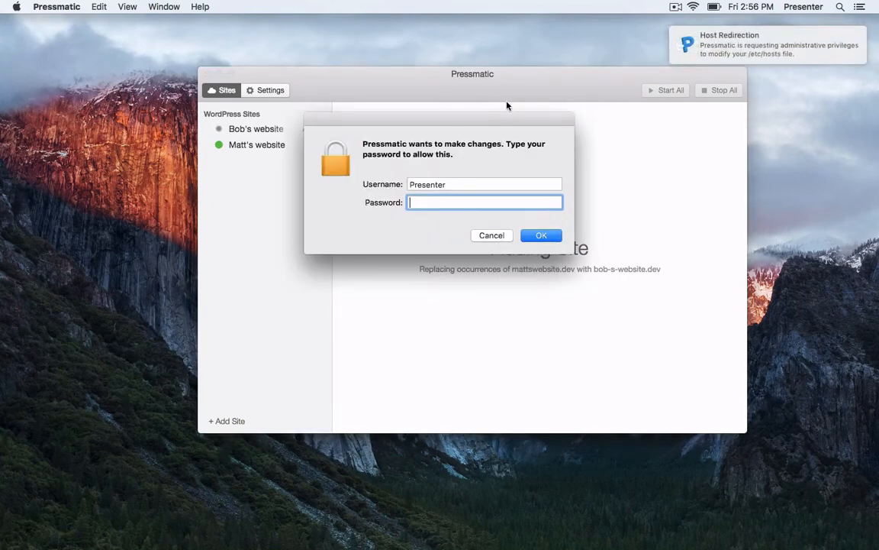
type("••••••")
key("Return")
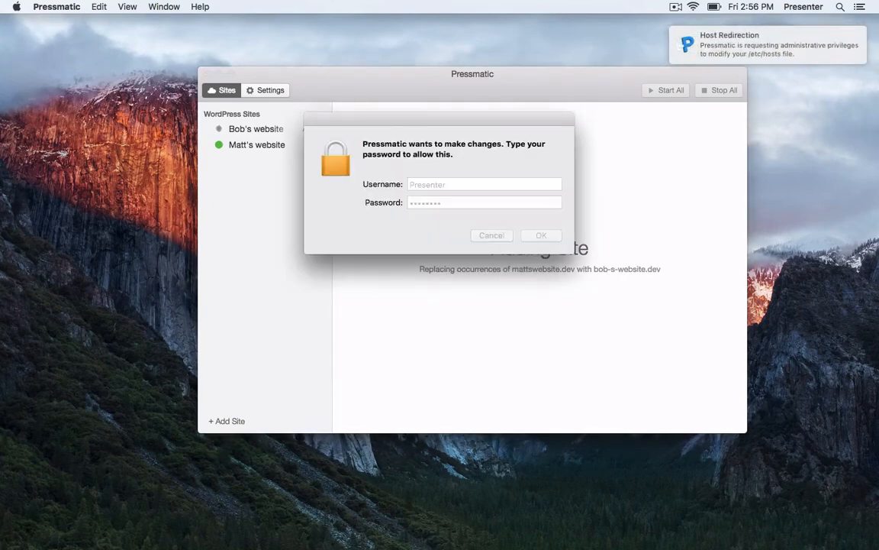
Reposition the Pressmatic window and close the Finder themes window.
left_click_drag(363, 90, 323, 68)
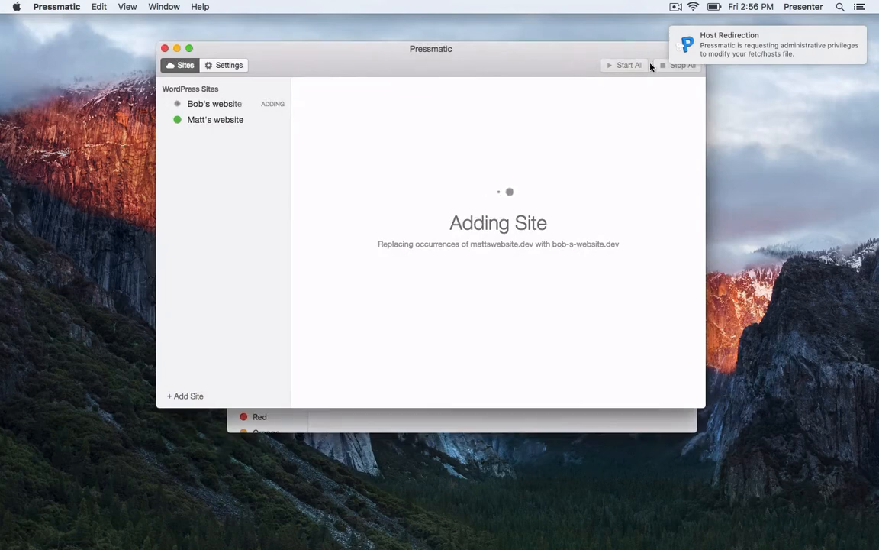
left_click_drag(602, 59, 556, 64)
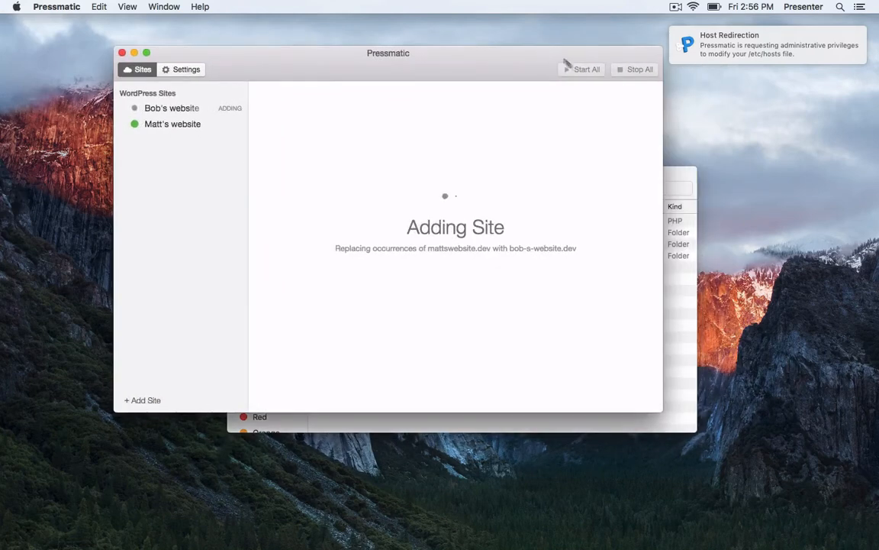
left_click(681, 177)
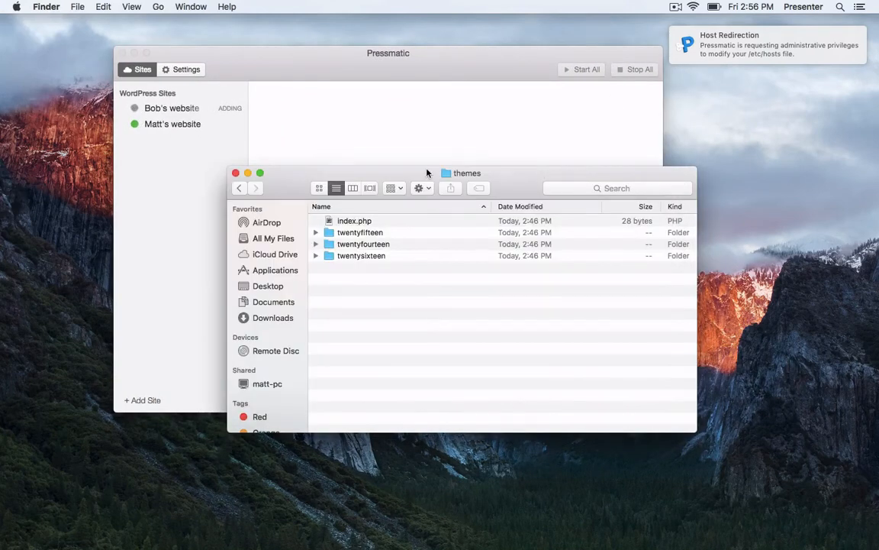
left_click(235, 174)
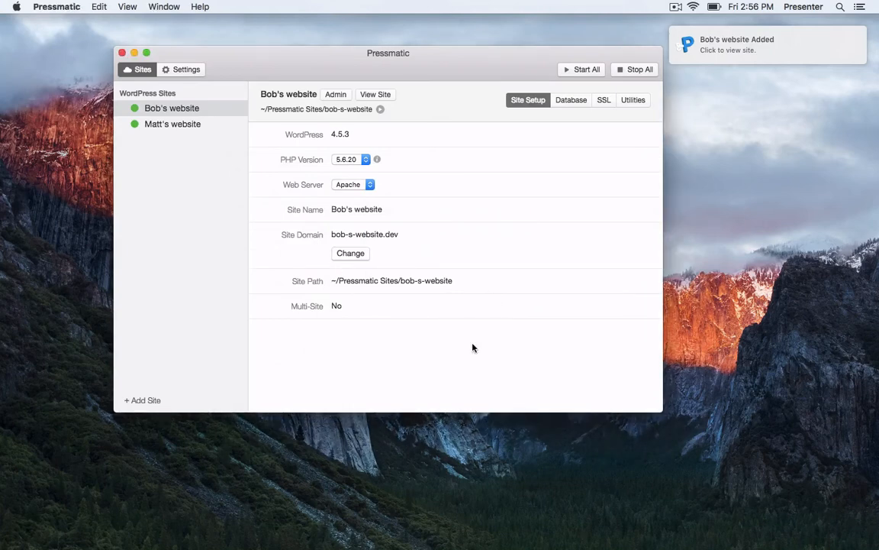
Reposition the Pressmatic window and glance through the app's menu bar.
left_click_drag(249, 68, 313, 69)
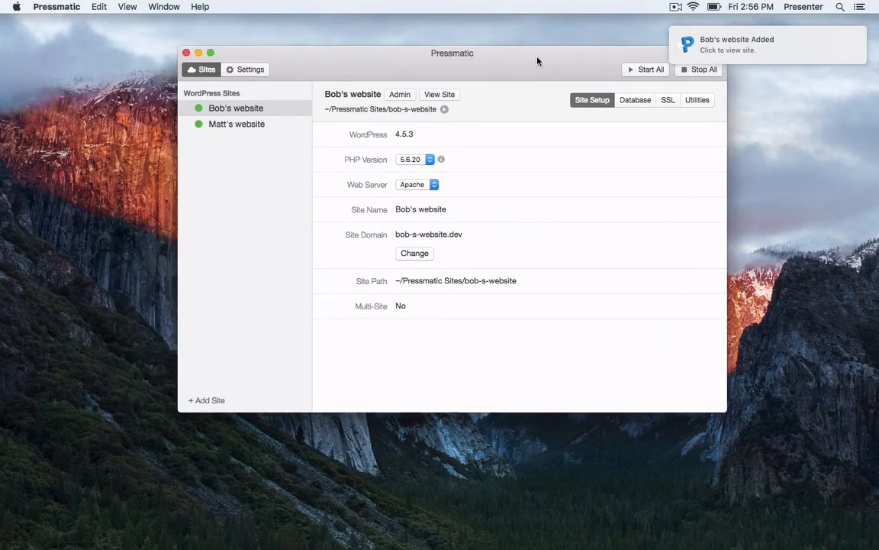
left_click_drag(511, 69, 482, 68)
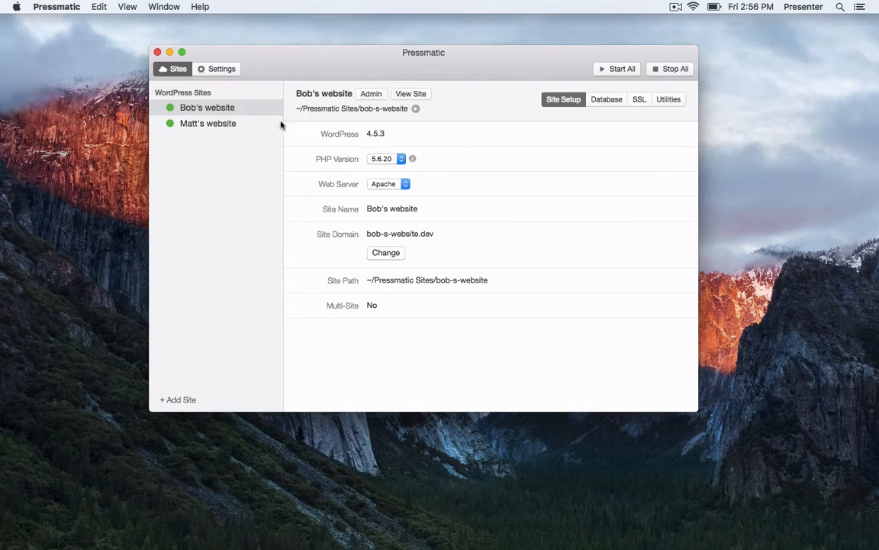
left_click_drag(276, 64, 242, 60)
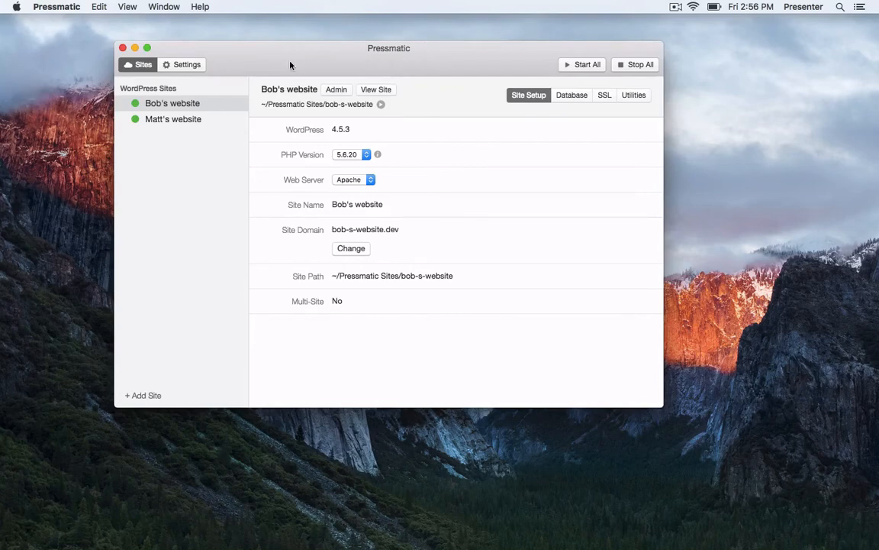
left_click(63, 6)
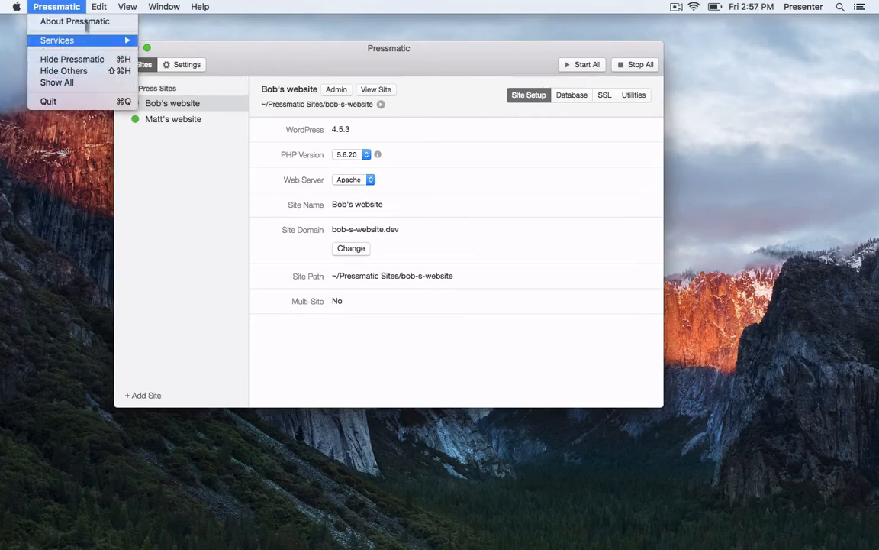
mouse_move(97, 6)
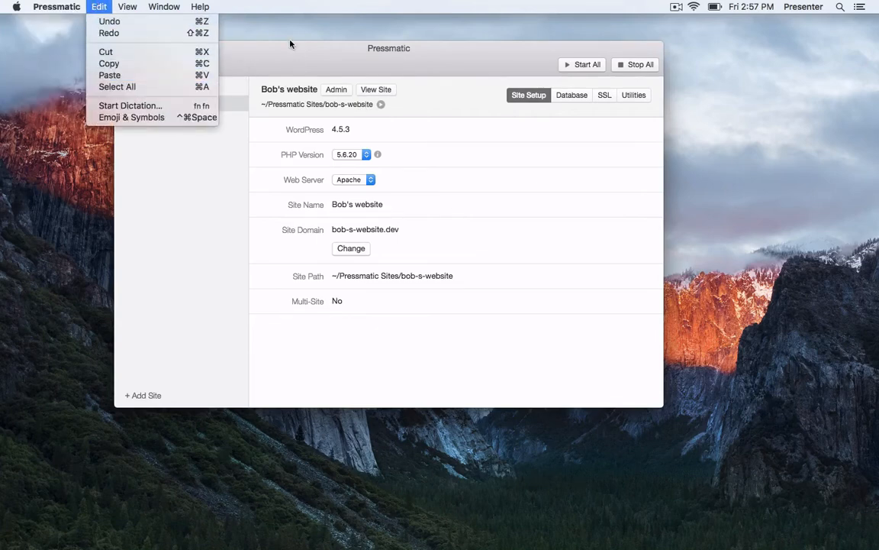
left_click(263, 45)
Check the Updates settings (automatic updates Enabled), then show Bob's website's Site Setup.
left_click(187, 64)
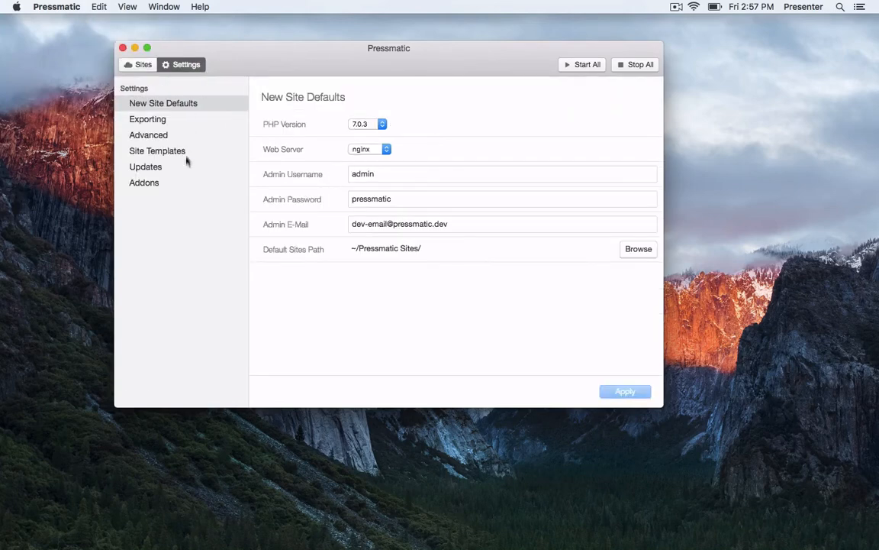
left_click(175, 166)
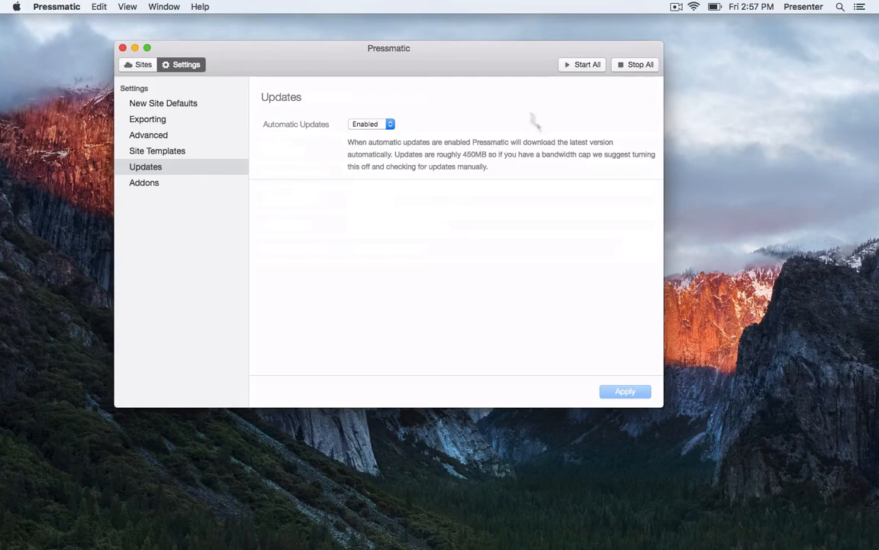
left_click(135, 65)
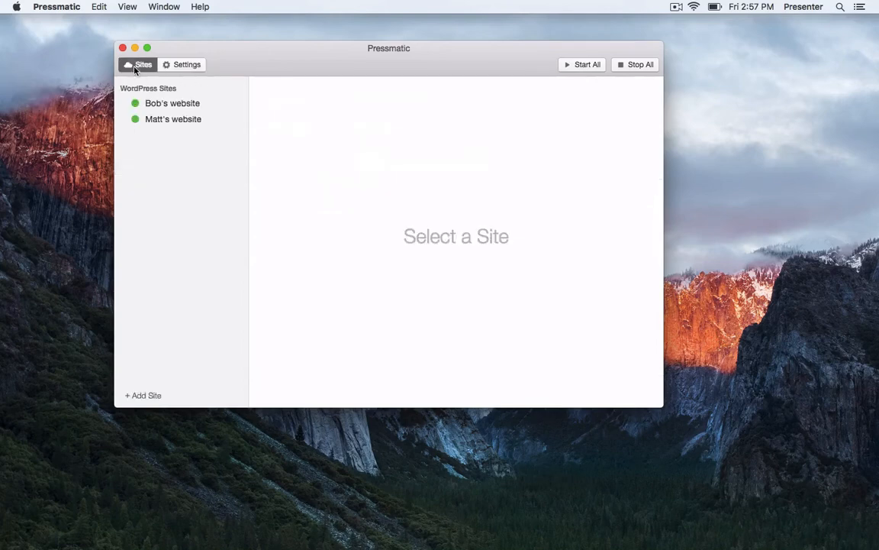
left_click(187, 108)
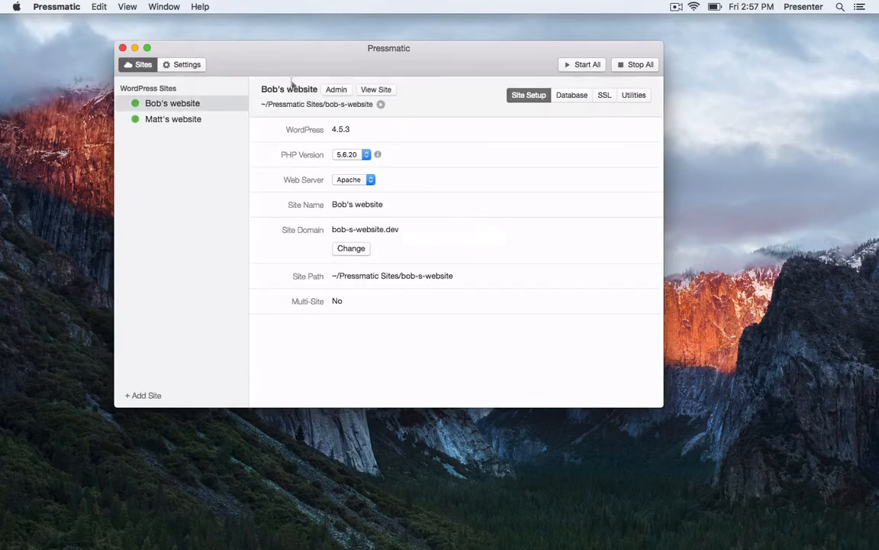
left_click_drag(295, 53, 323, 52)
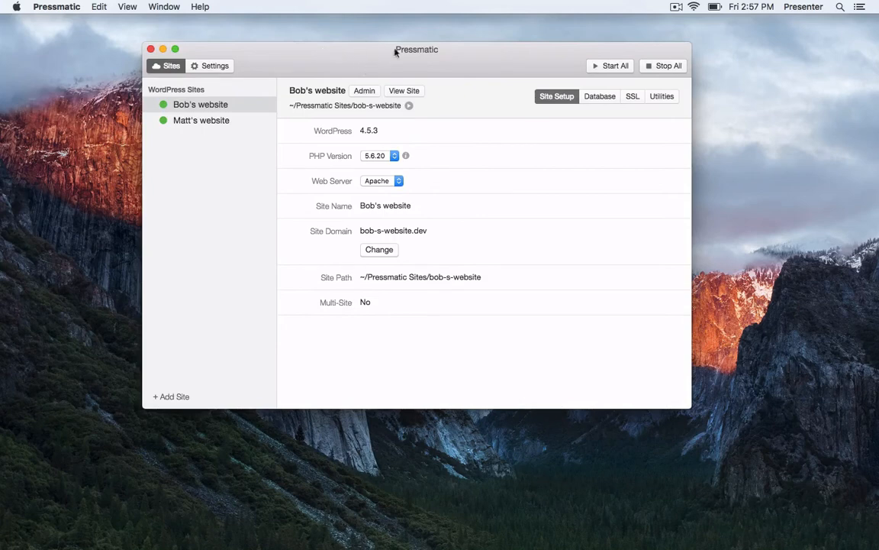
Change Bob's website's domain from bob-s-website.dev to bobswebsite.dev and select it for copying.
left_click(226, 124)
left_click(230, 108)
left_click(227, 123)
left_click(230, 106)
left_click(387, 255)
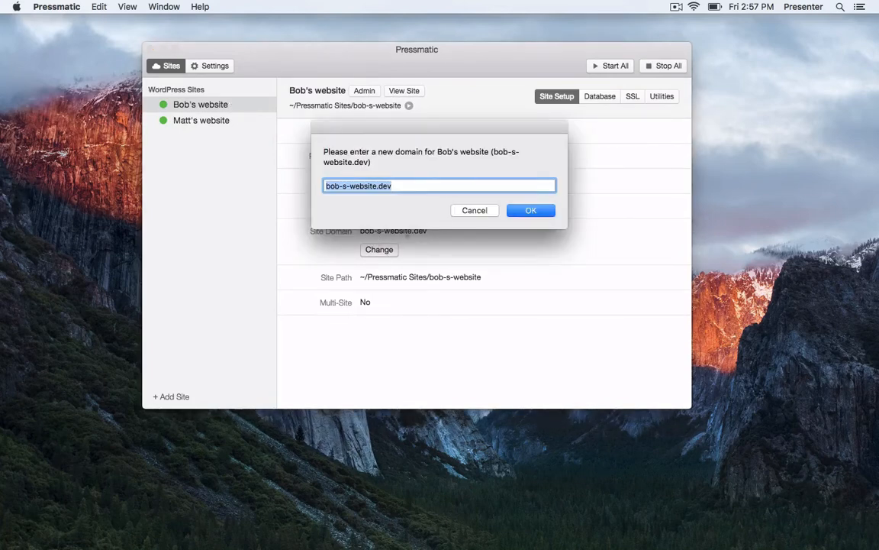
left_click(351, 188)
key("BackSpace")
key("BackSpace")
key("BackSpace")
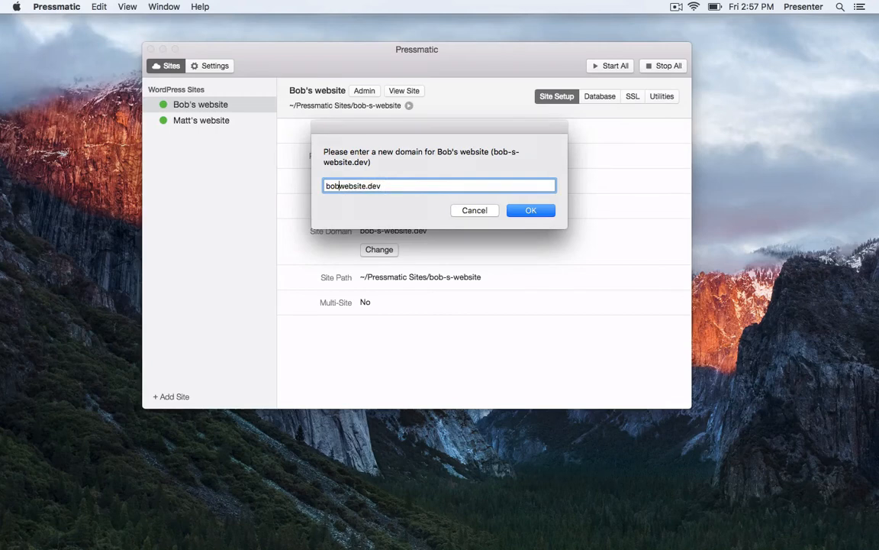
type("s")
left_click(524, 211)
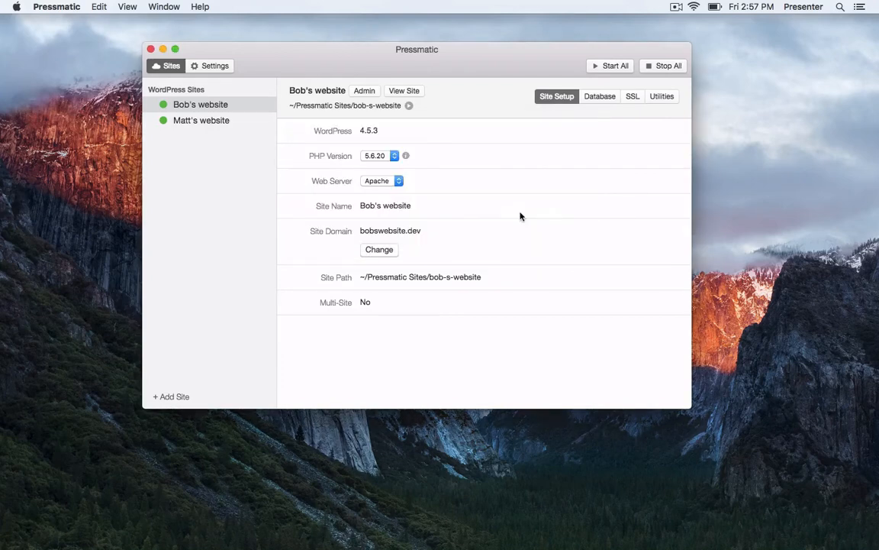
double_click(392, 232)
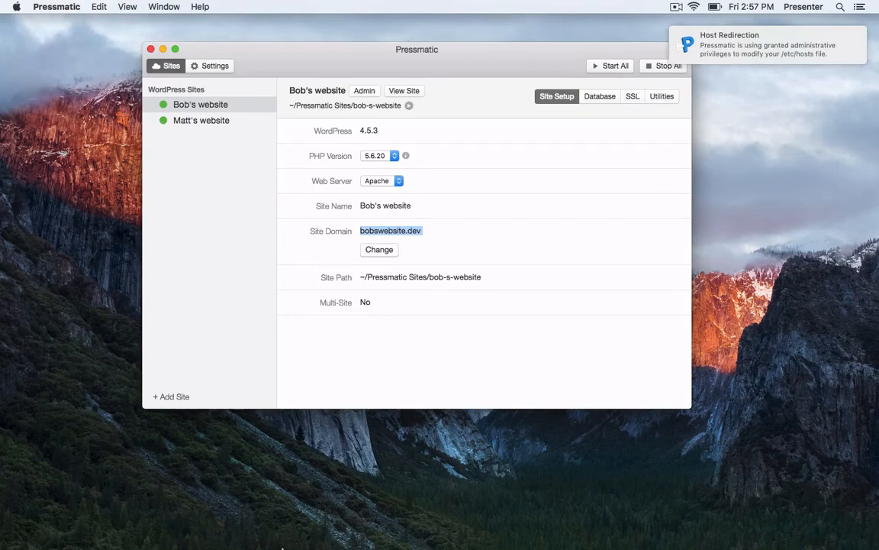
Paste the copied domain into Safari and load bobswebsite.dev.
left_click(301, 504)
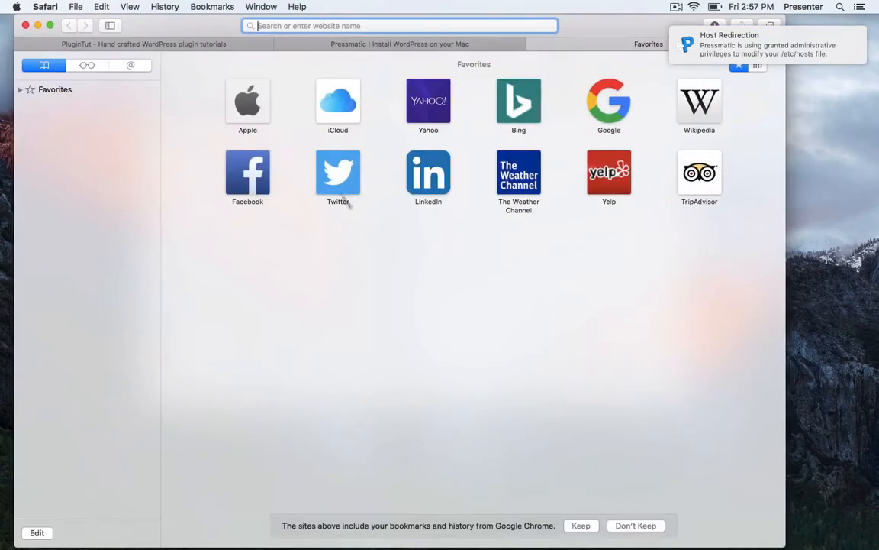
type("bobswebsite.devChangeSite Path")
key("super+a")
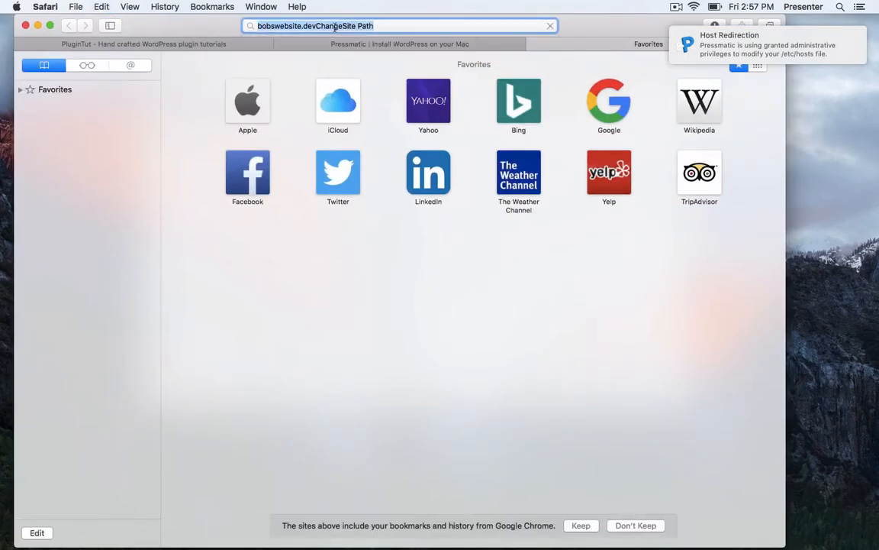
key("Return")
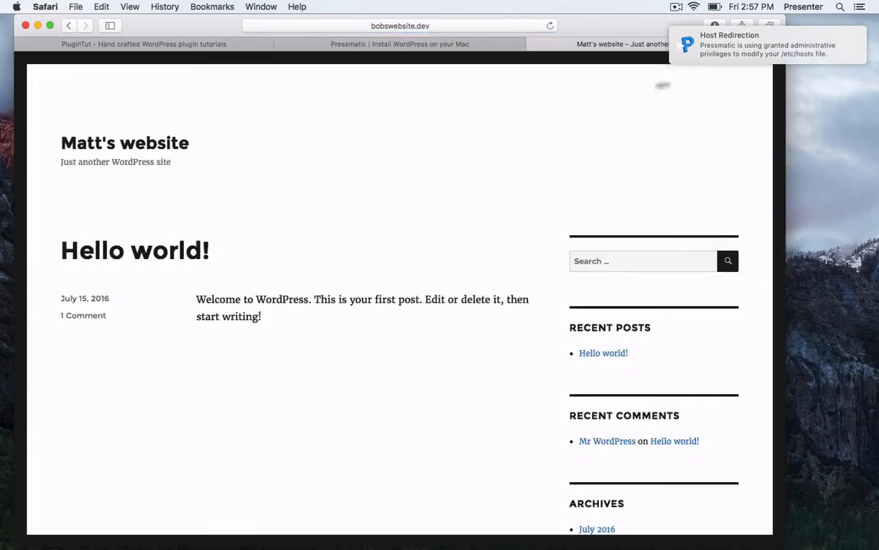
scroll(436, 161, "down", 3)
scroll(436, 161, "up", 3)
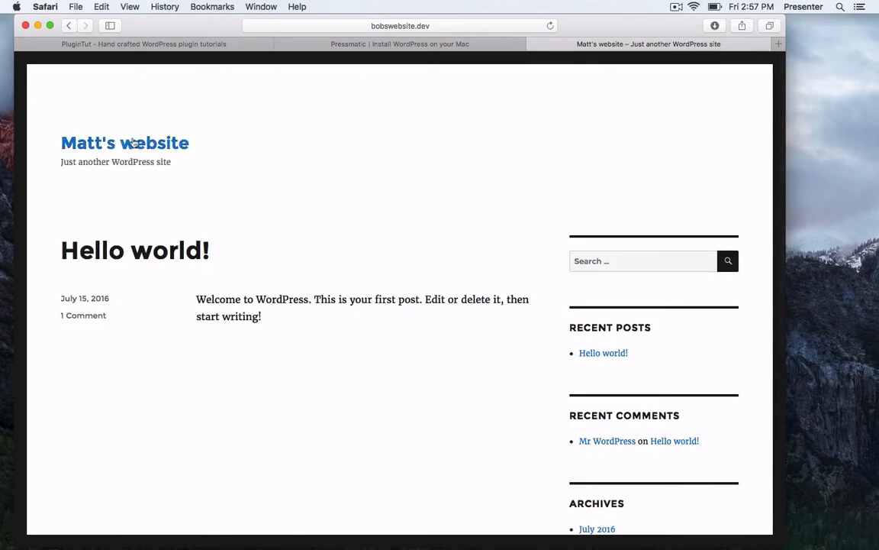
Switch to the Pressmatic homepage tab and check its secure connection details.
left_click(374, 43)
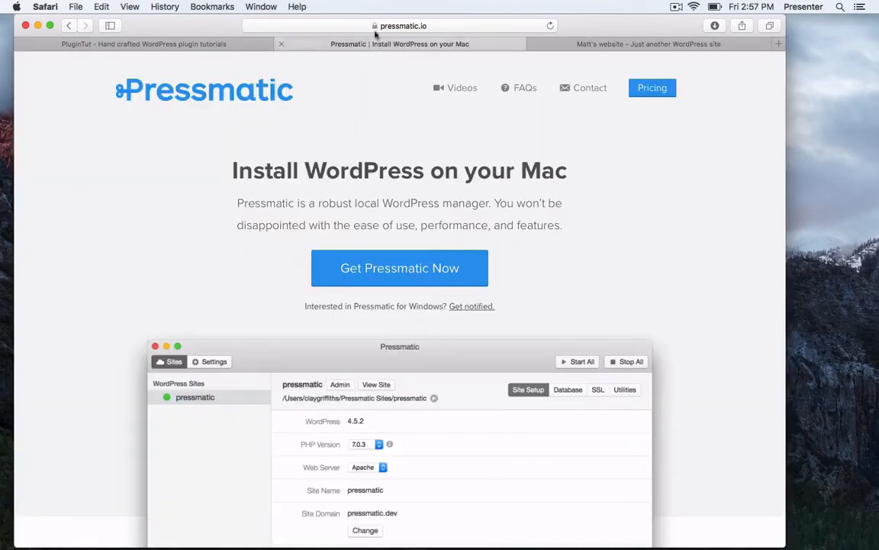
left_click(375, 26)
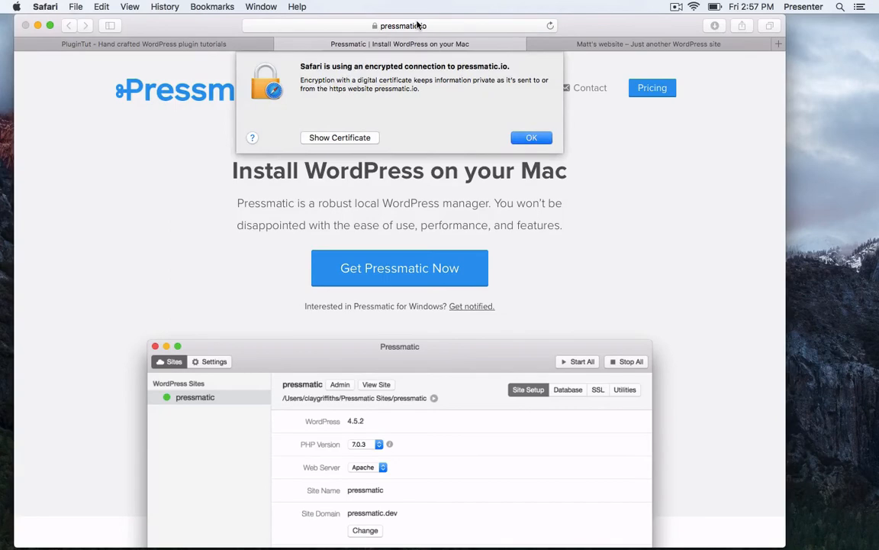
left_click(531, 138)
left_click(439, 25)
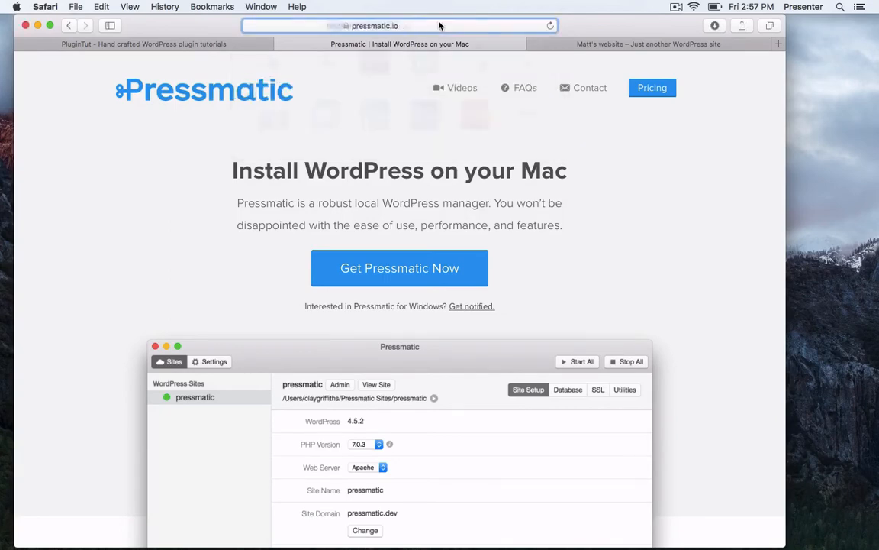
Load mattswebsite.dev, then open bobswebsite.dev/wp-admin in the other tab.
type("matts")
key("Return")
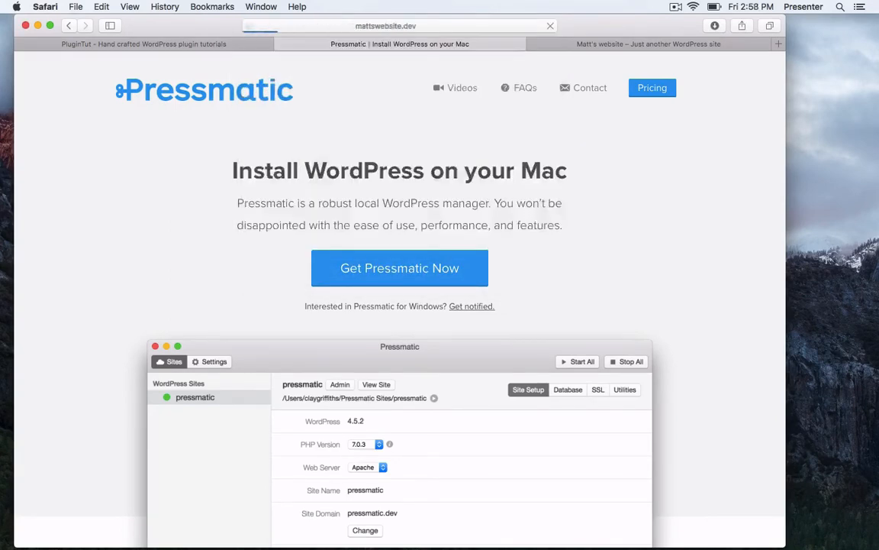
left_click(600, 45)
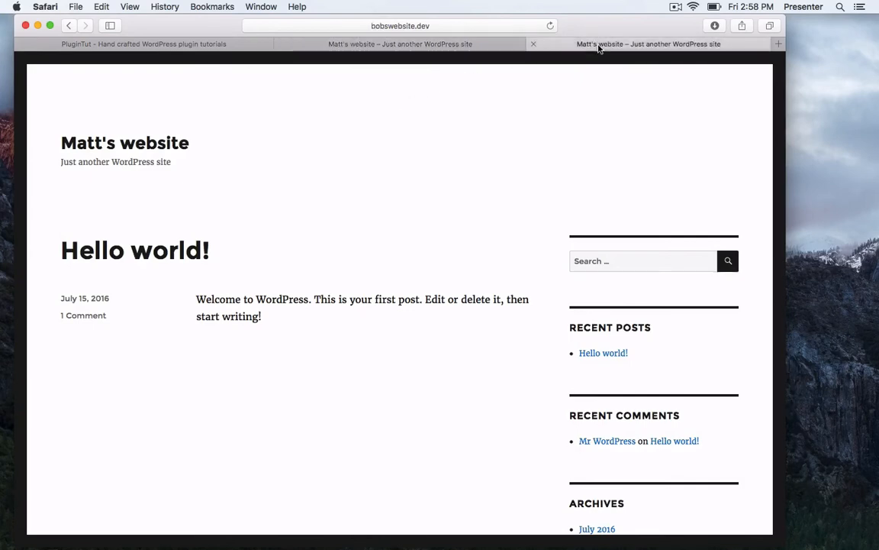
left_click(442, 25)
key("Right")
type("/")
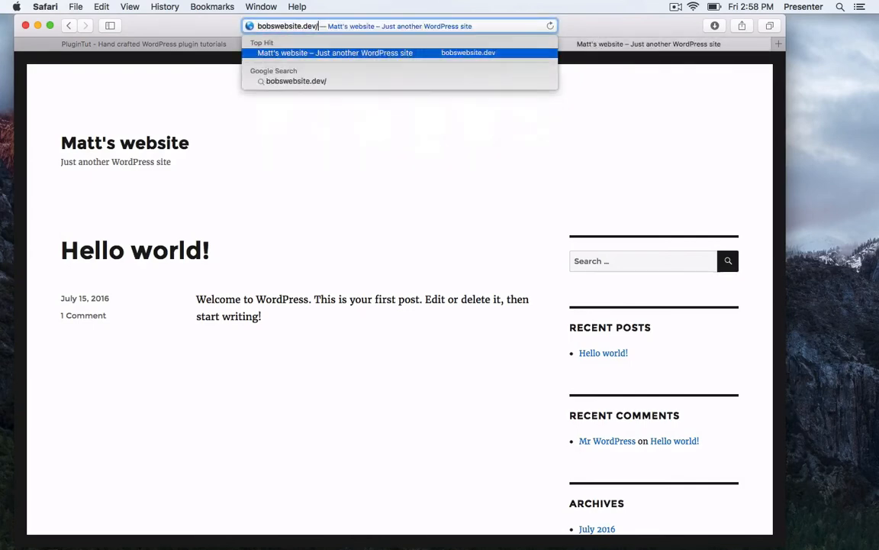
type("wp-admin")
key("Return")
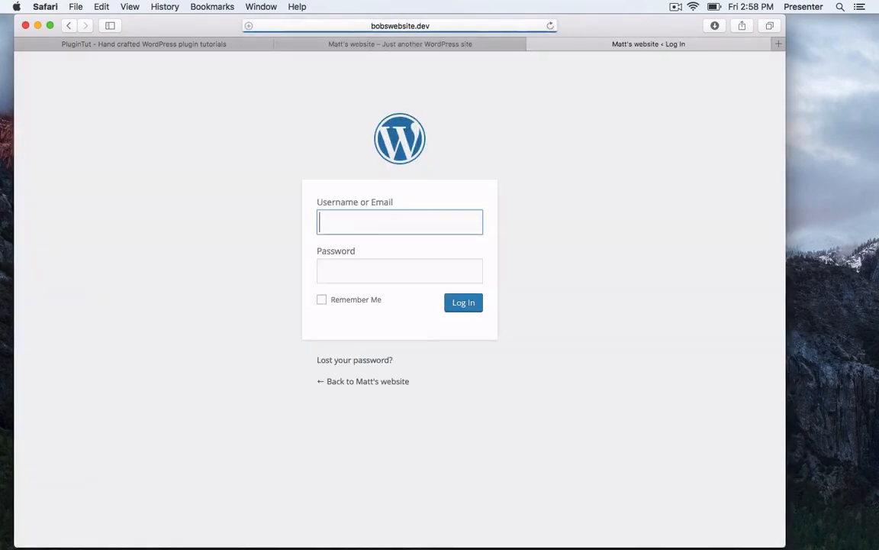
Log in to WordPress with the admin credentials and decline saving the password.
type("admin")
key("Tab")
type("p")
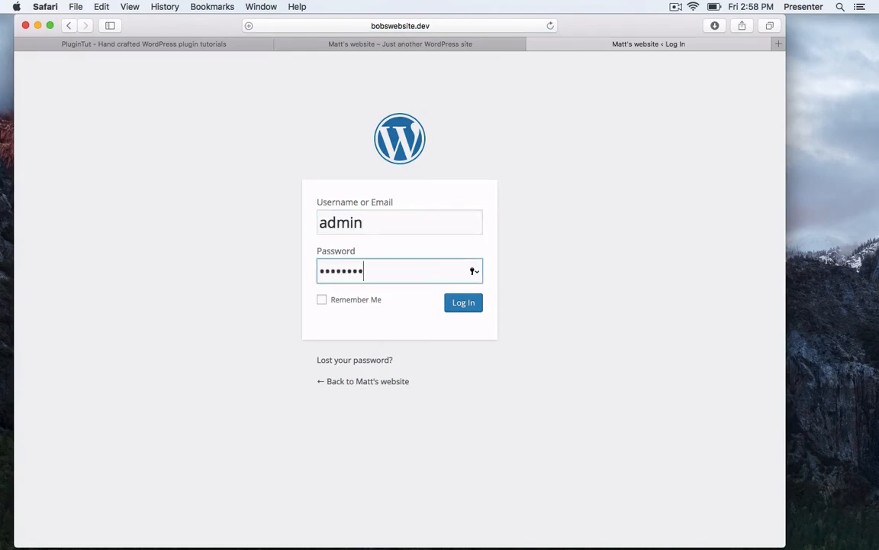
type("assword")
key("Return")
left_click(458, 115)
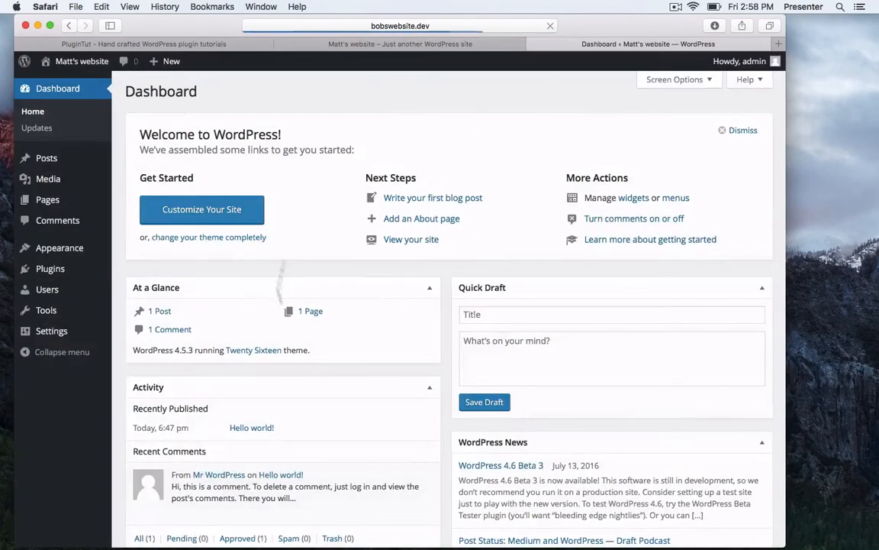
Replace the site title with 'Bob's website' in General settings and save changes.
mouse_move(89, 337)
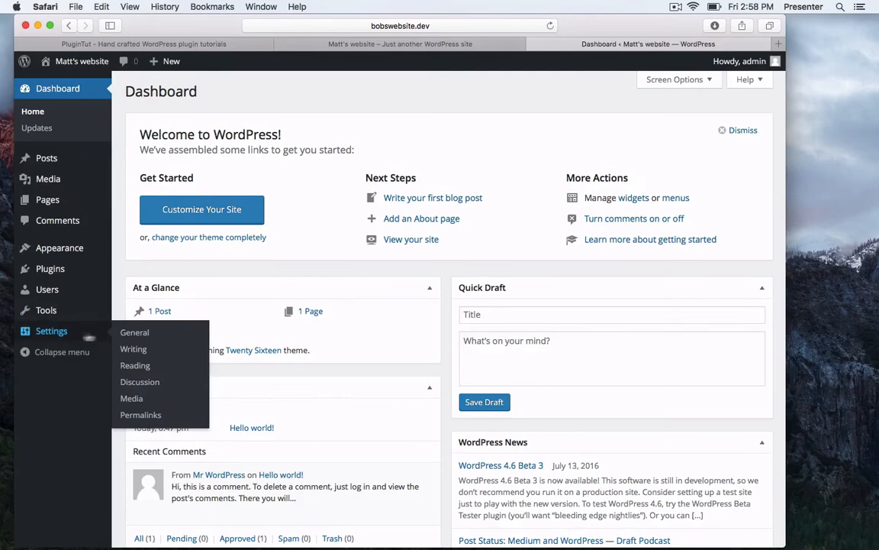
left_click(131, 334)
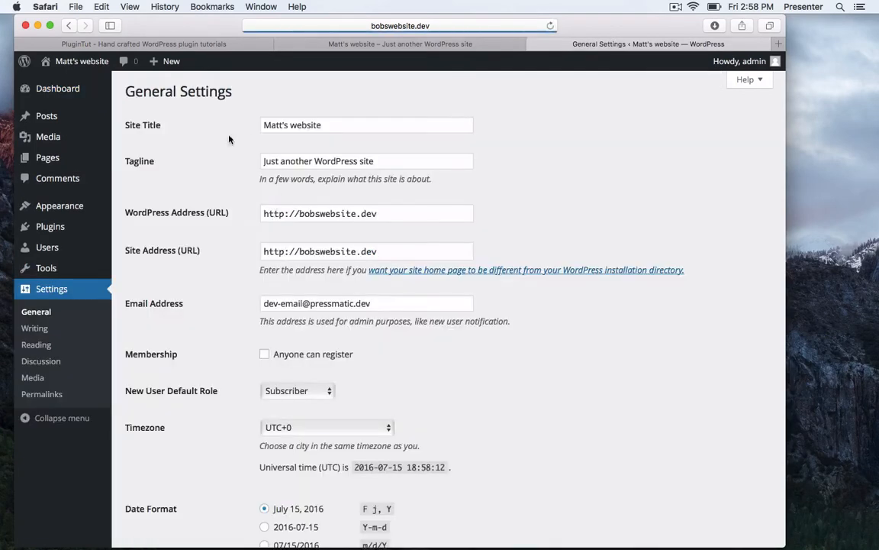
triple_click(306, 125)
type("Bob's ")
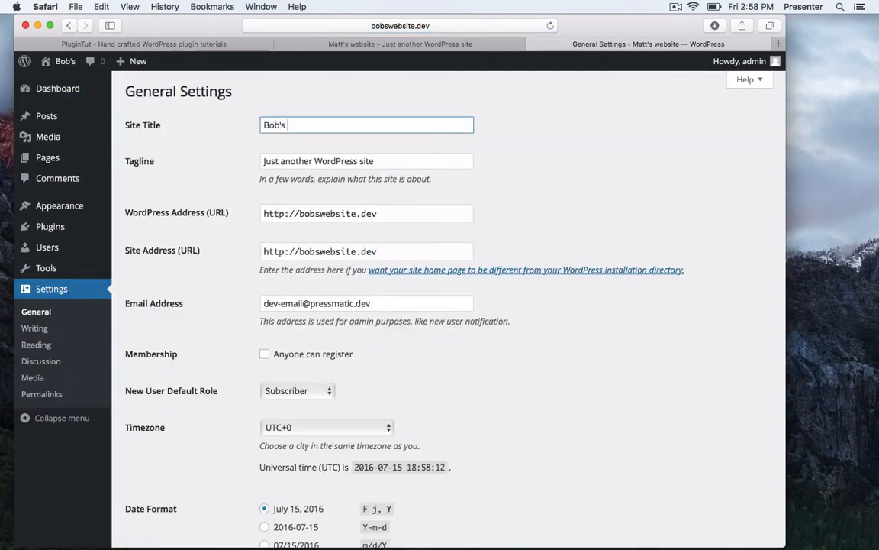
type("website")
scroll(184, 470, "down", 5)
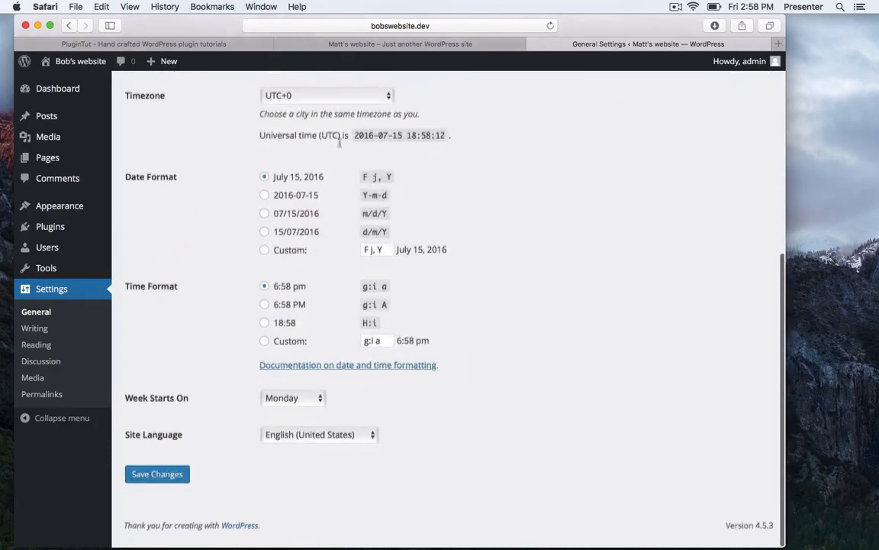
left_click(171, 483)
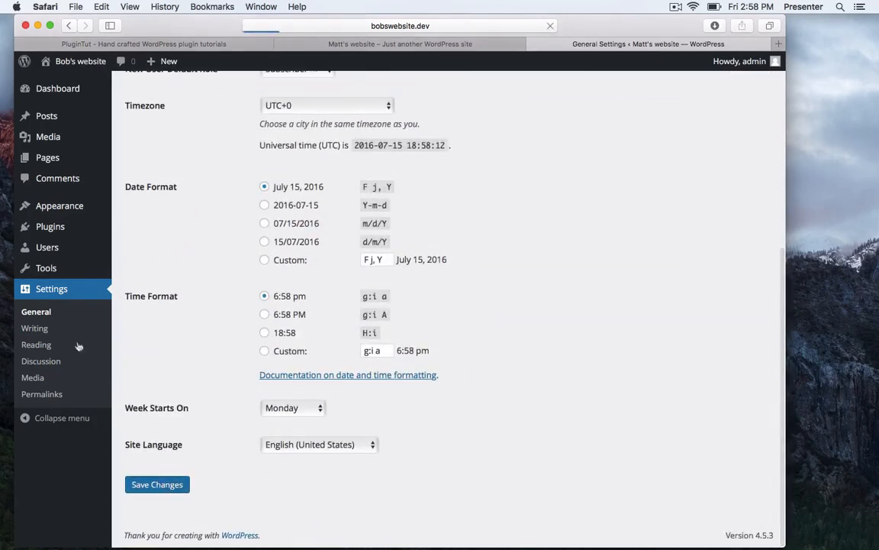
mouse_move(75, 213)
left_click(135, 209)
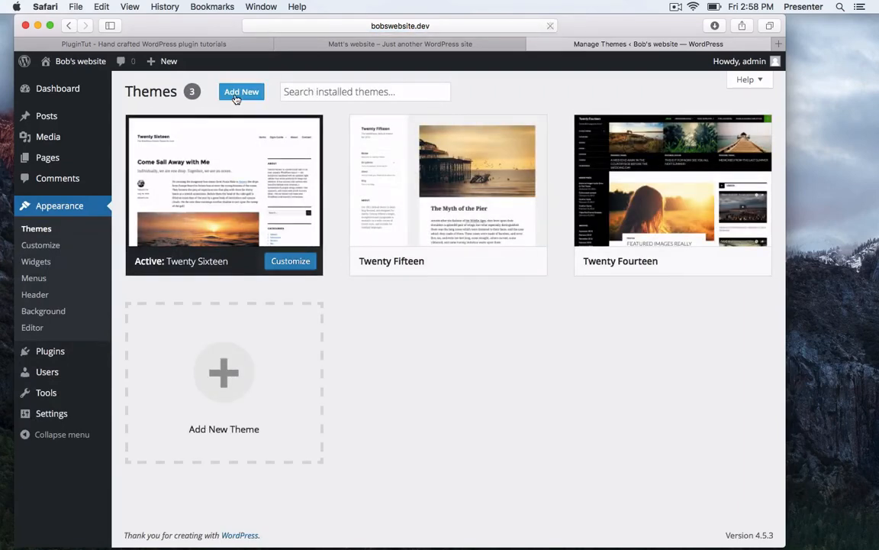
Search the theme directory for 'baton' and install the Baton theme.
left_click(241, 91)
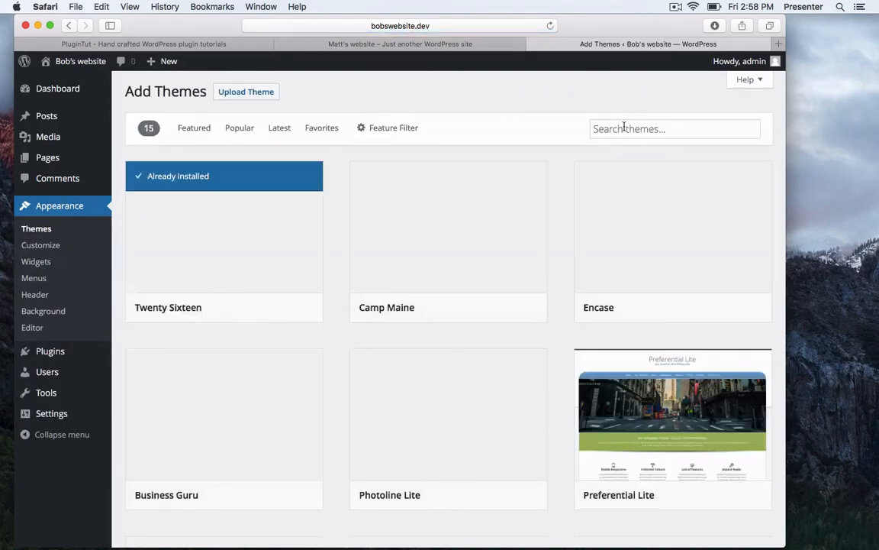
left_click(619, 128)
type("baton")
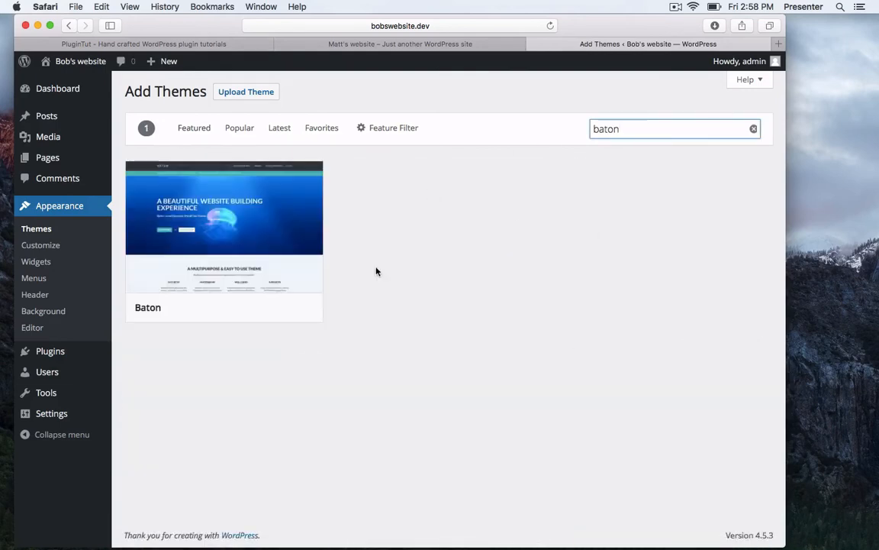
left_click(248, 308)
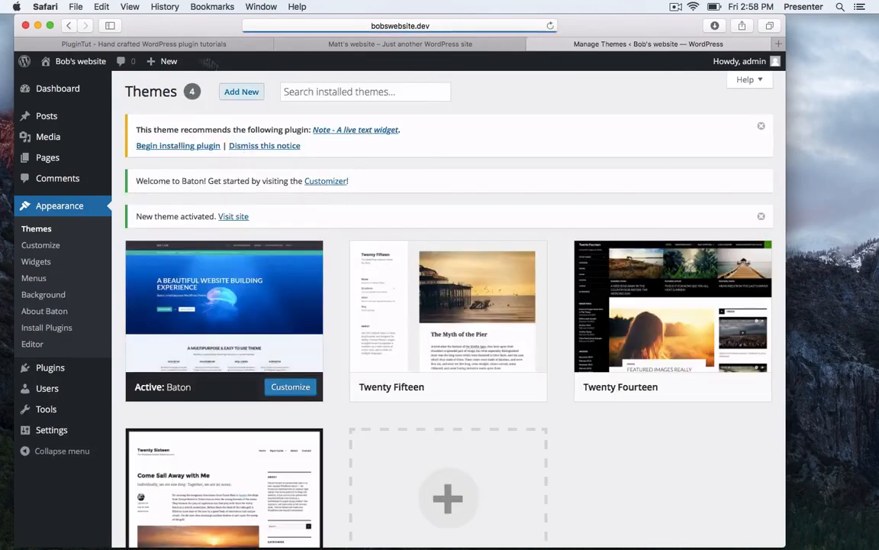
View Bob's website's front page in Safari, then bring Pressmatic to the front.
left_click(76, 83)
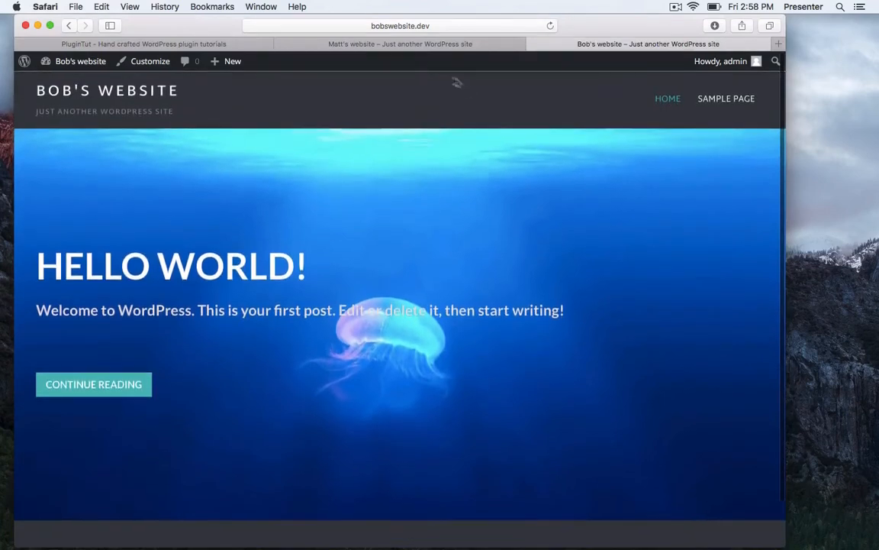
left_click(389, 45)
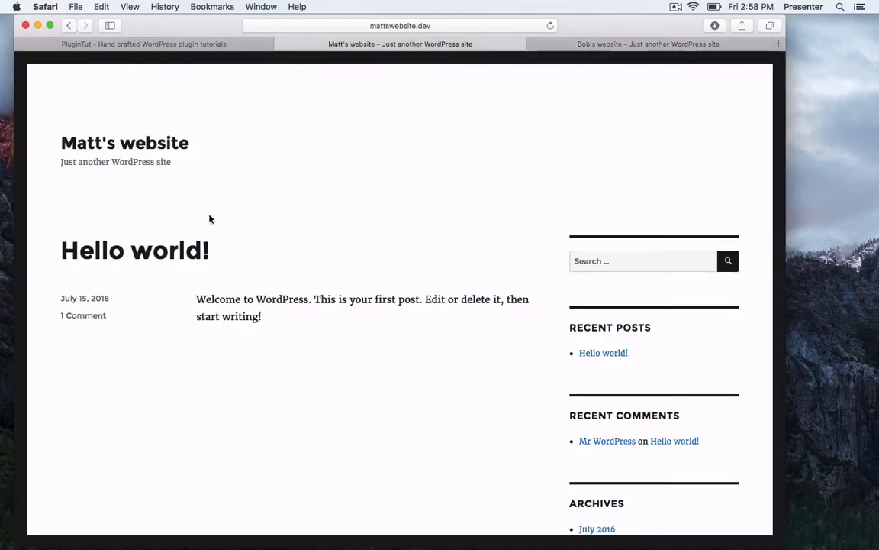
left_click(580, 43)
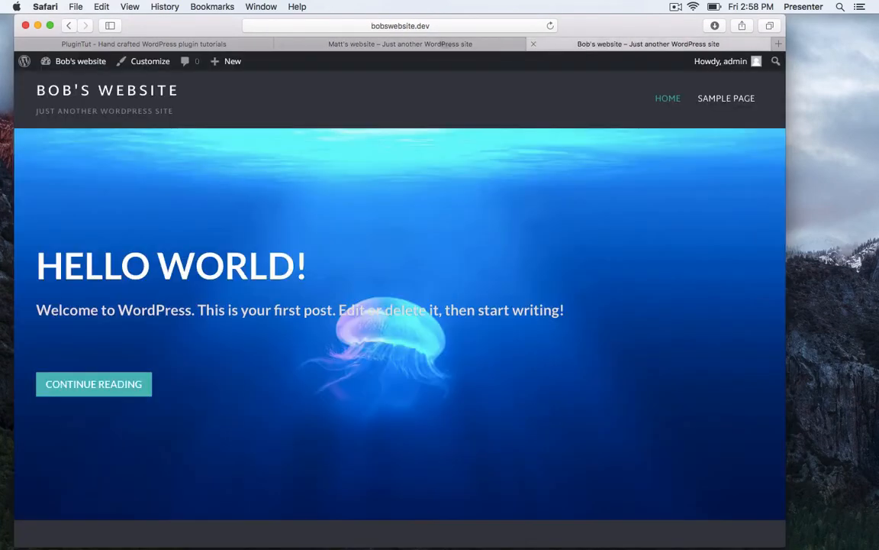
key("super+Tab")
key("super+Tab")
left_click(320, 303)
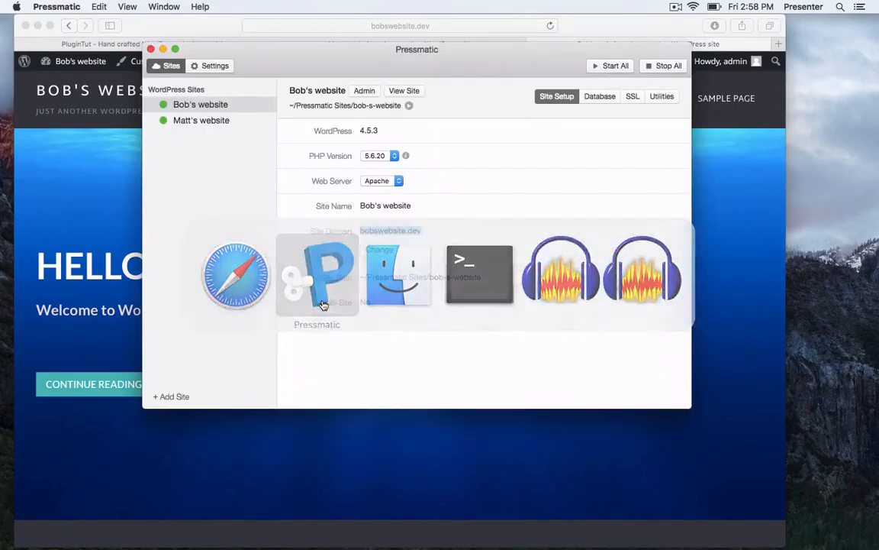
Look through Pressmatic's settings panes, then enable the Remote Tunnel addon and restart.
left_click(213, 66)
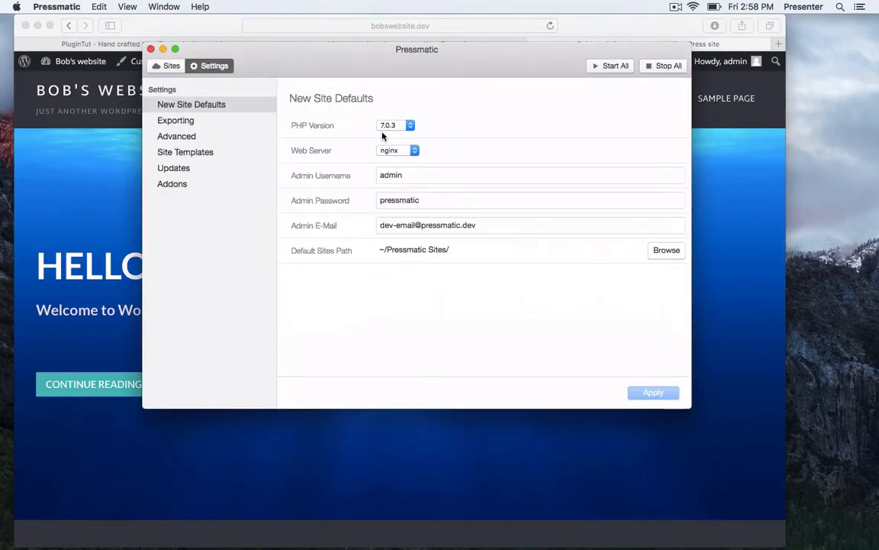
left_click(195, 122)
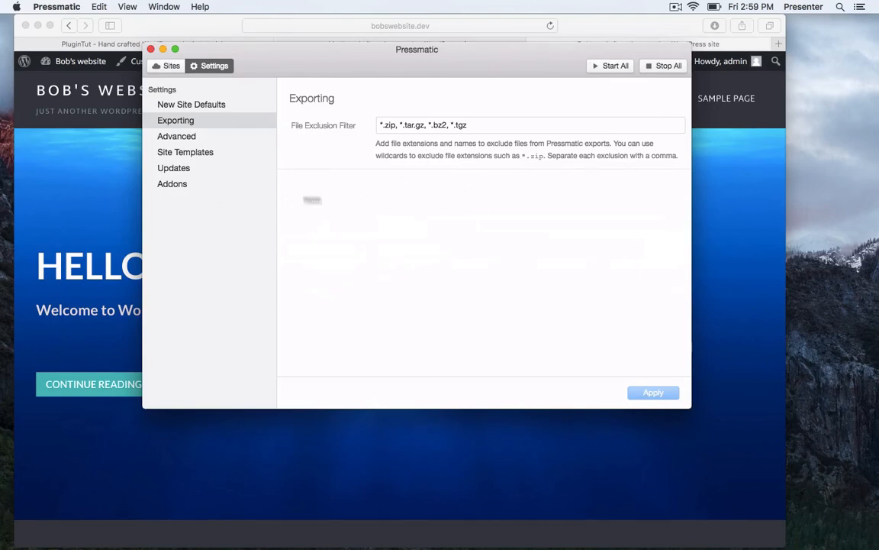
left_click(178, 137)
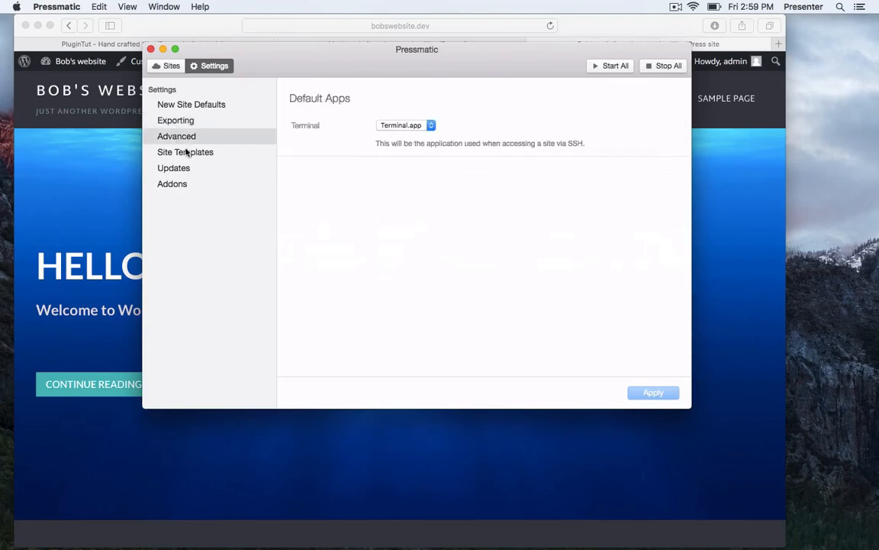
left_click(205, 155)
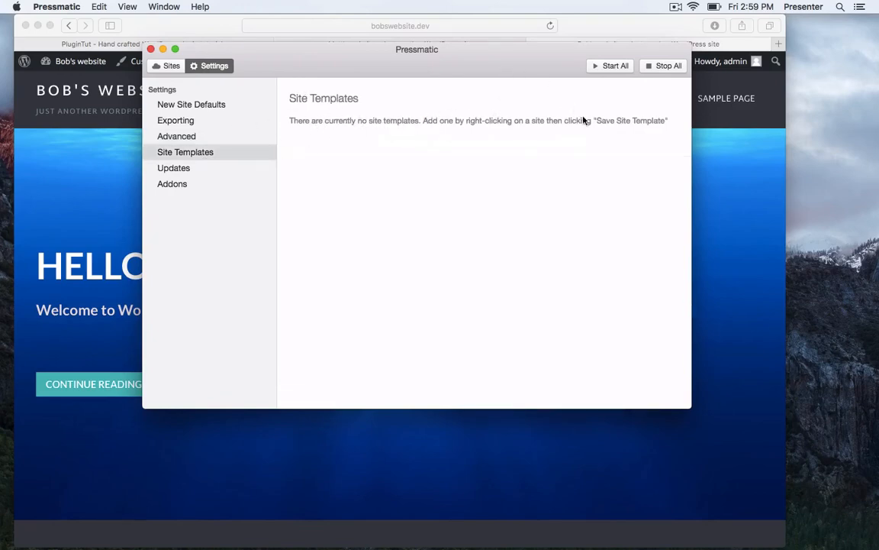
left_click(195, 168)
left_click(202, 191)
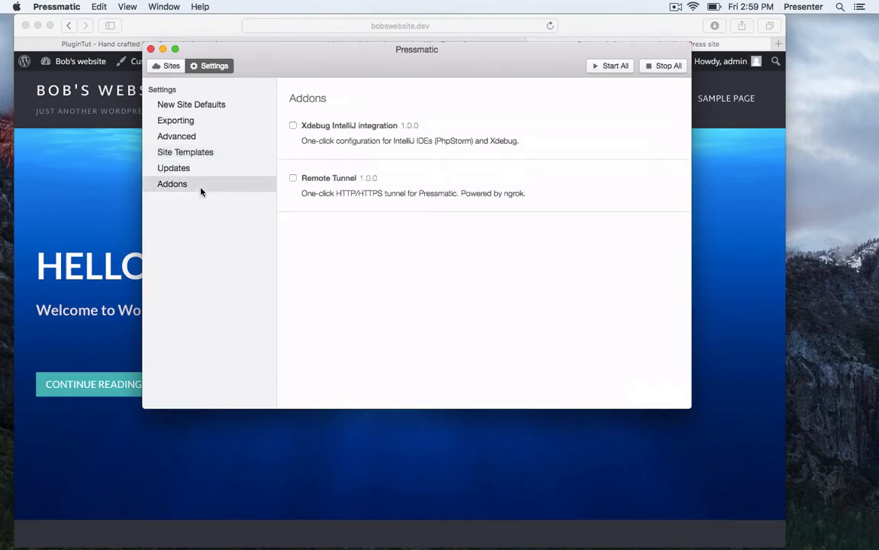
left_click(334, 178)
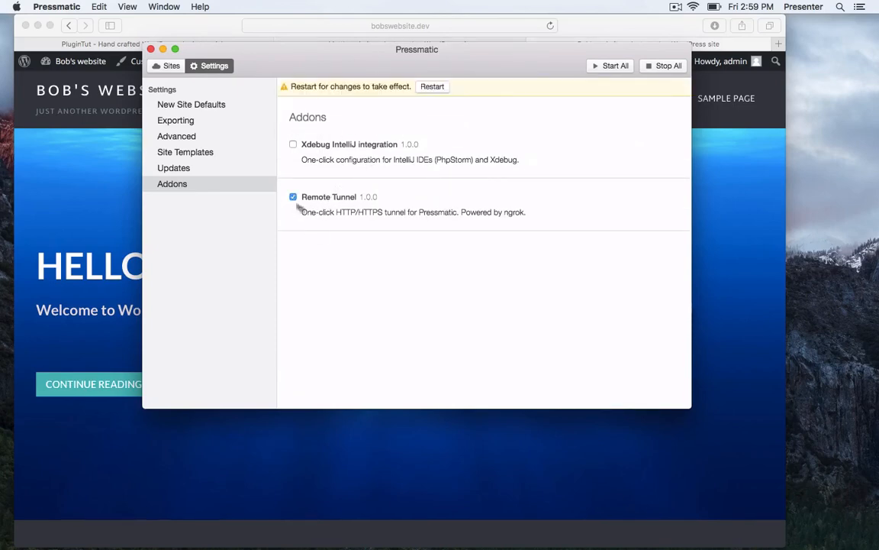
left_click(431, 87)
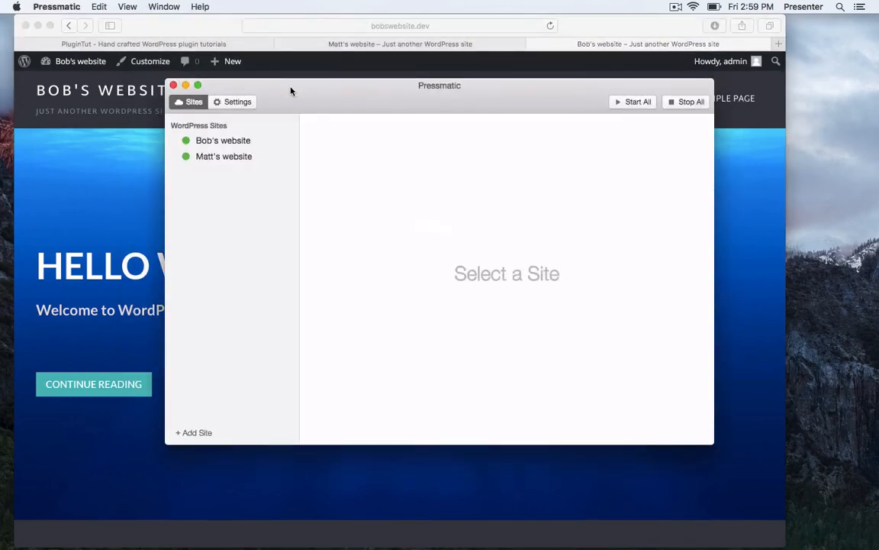
Select Matt's website and look through its Database, SSL and Utilities tabs.
left_click(213, 156)
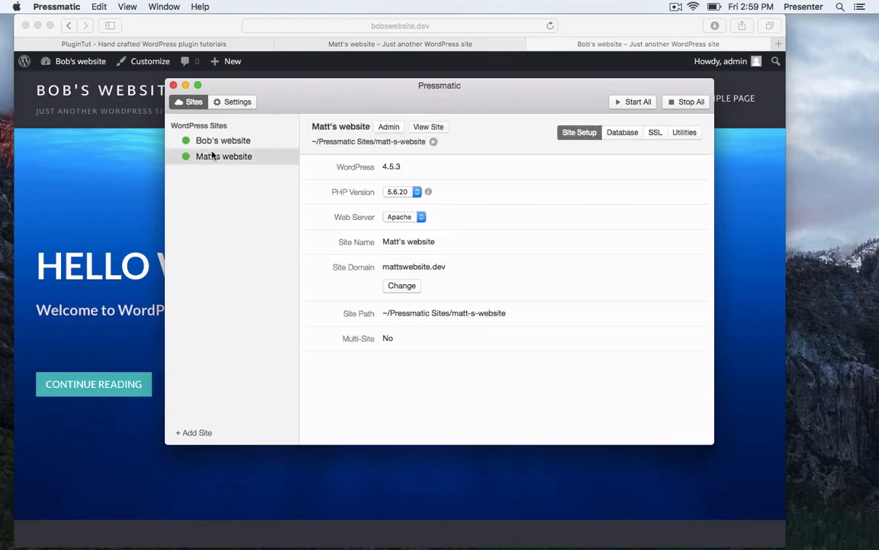
right_click(213, 156)
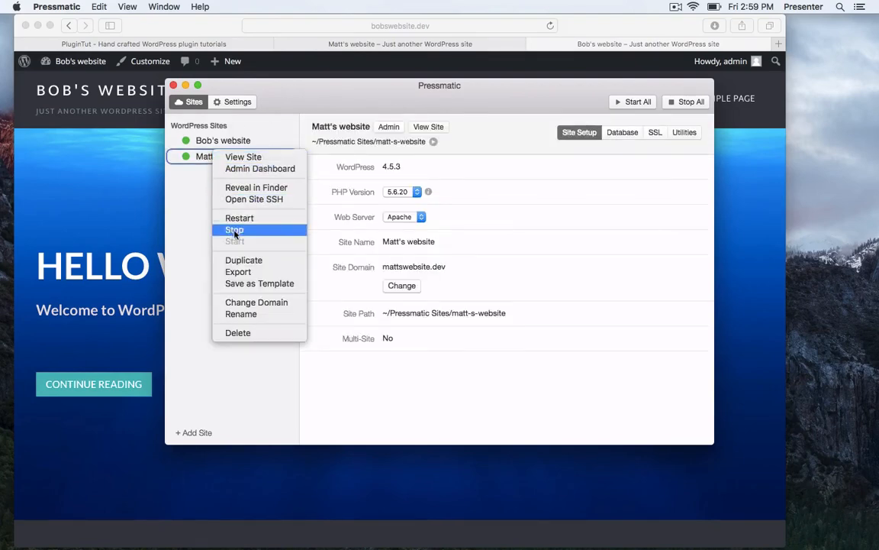
left_click(461, 163)
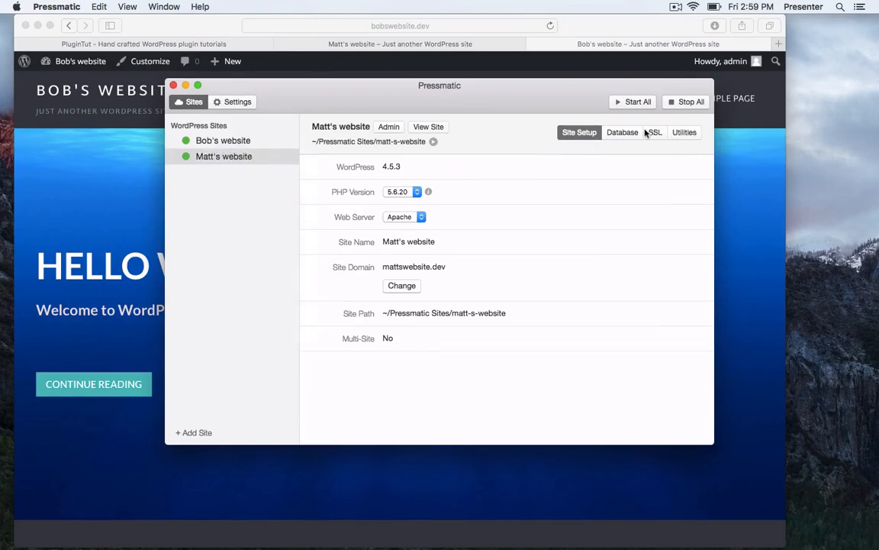
left_click(622, 133)
left_click(654, 134)
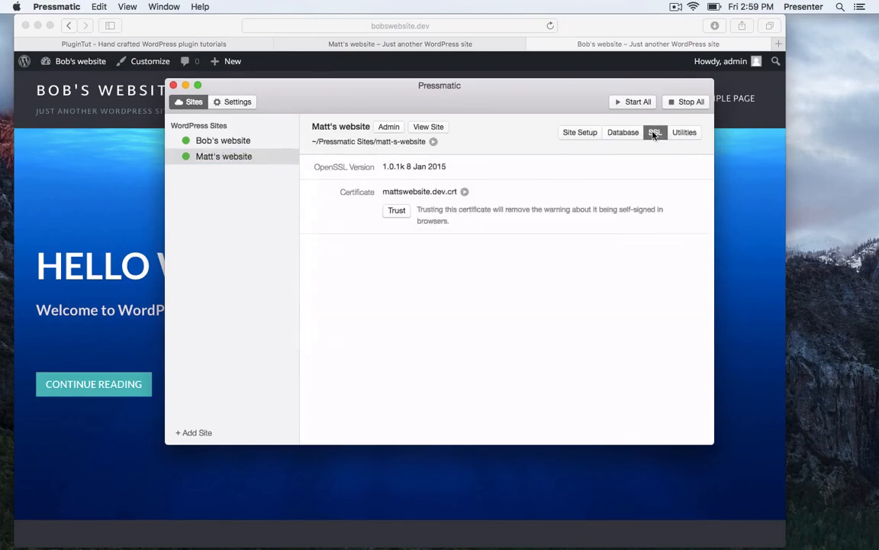
left_click(623, 133)
left_click(684, 132)
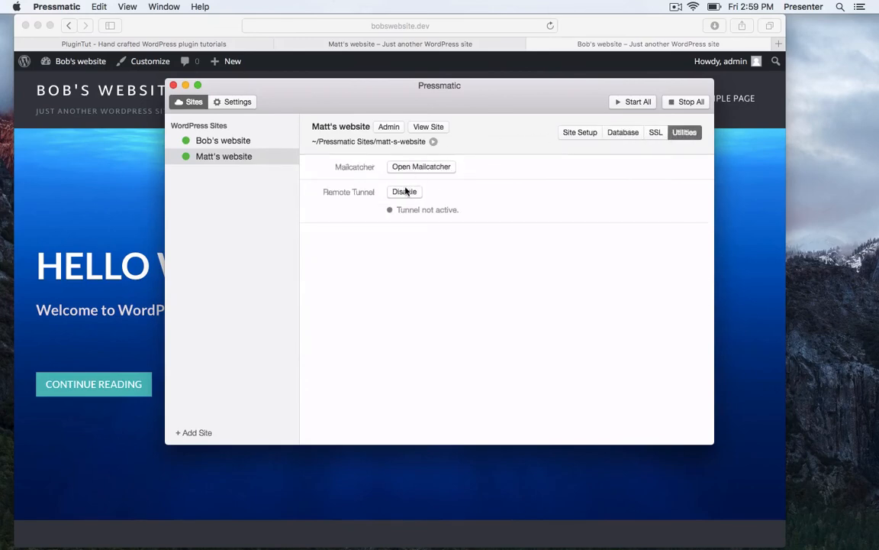
Enable the remote tunnel for Matt's website and select its address 369f12ab.ngrok.io.
left_click(405, 190)
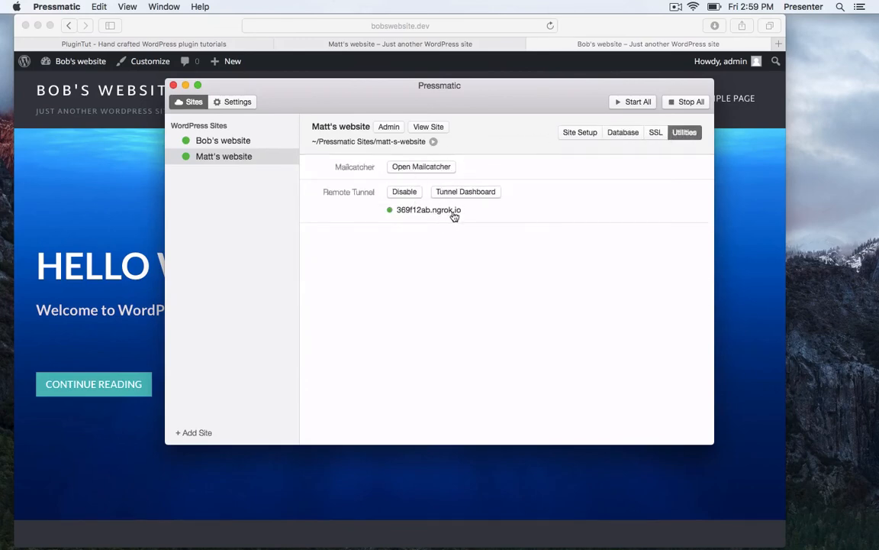
double_click(455, 214)
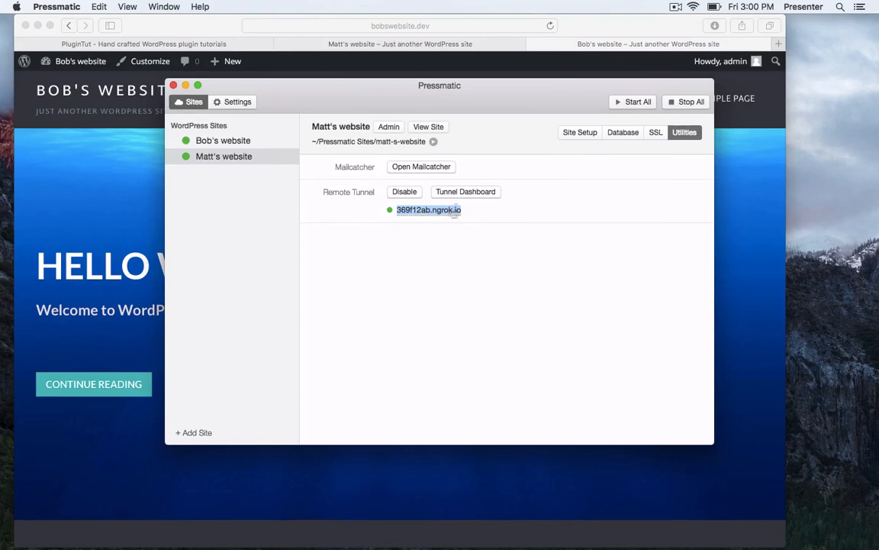
left_click(519, 214)
left_click_drag(269, 104, 276, 87)
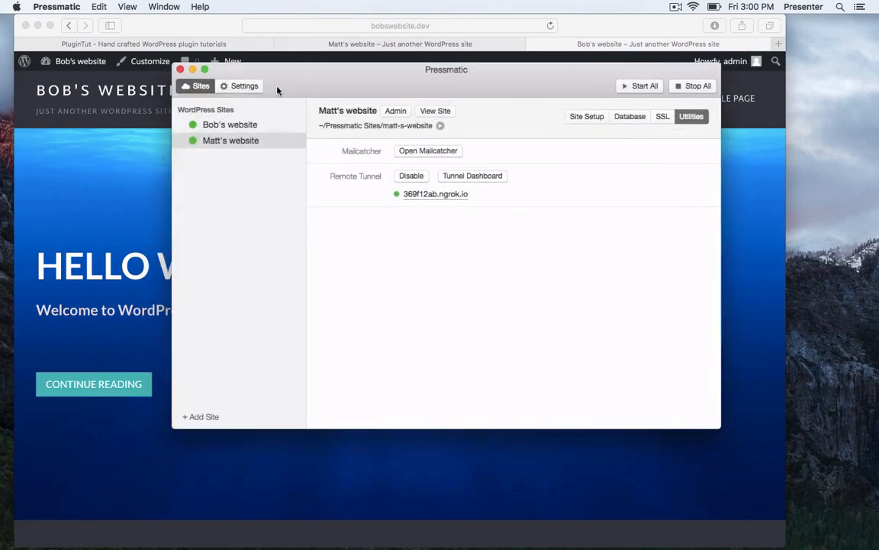
left_click_drag(520, 69, 547, 61)
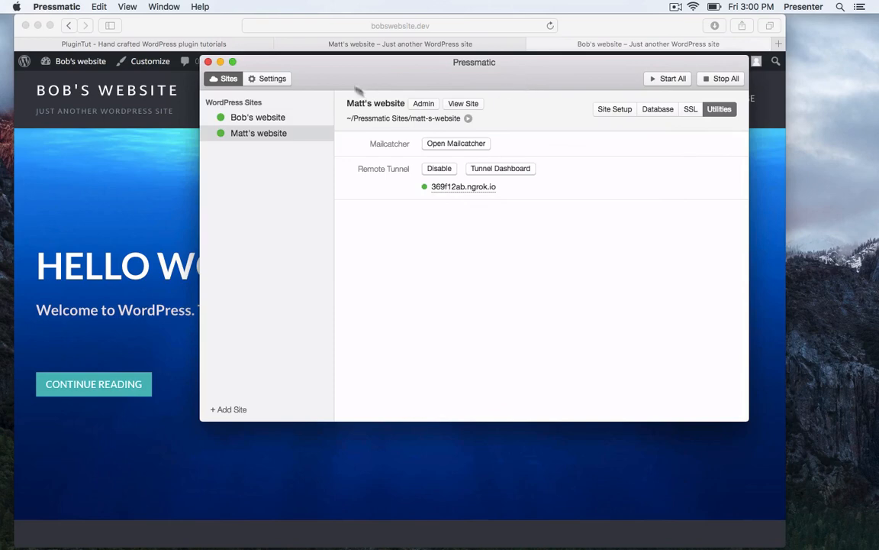
left_click_drag(337, 86, 299, 88)
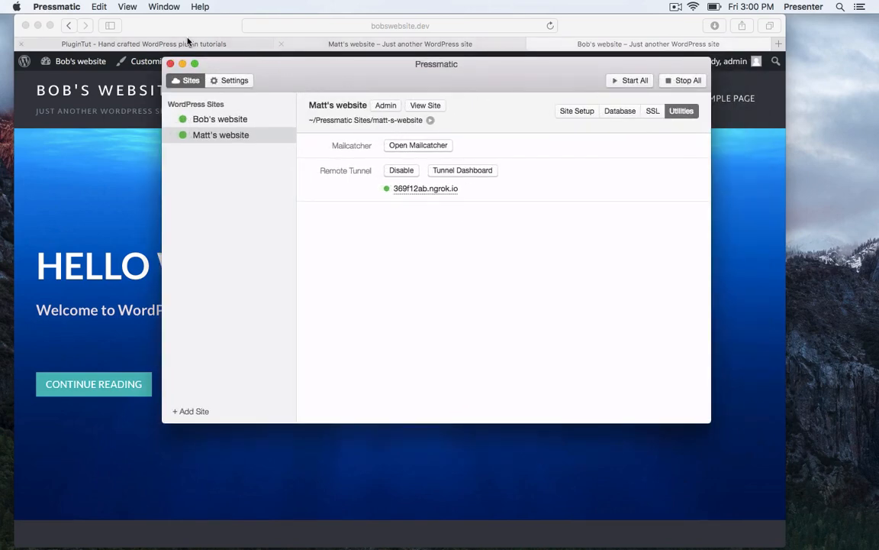
Bring Safari forward on the PluginTut tab and glance at its connection security details.
left_click(246, 44)
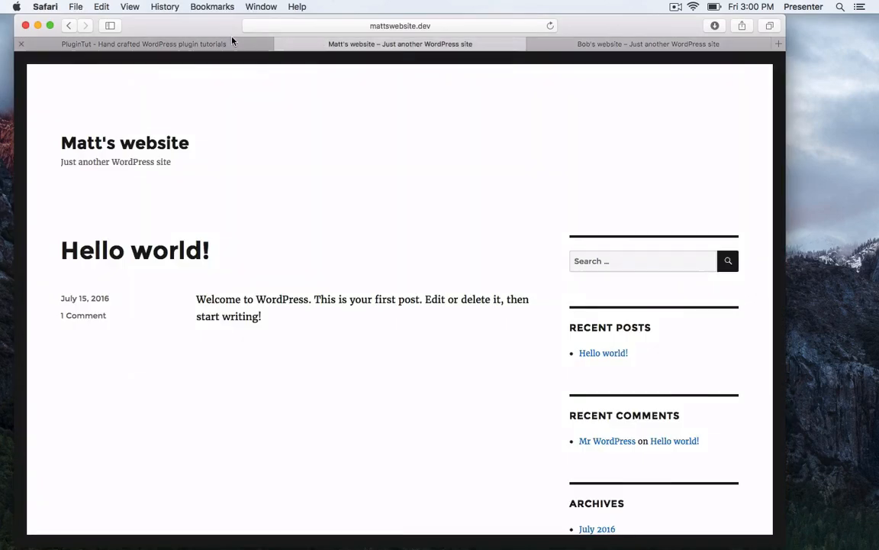
left_click(211, 43)
left_click(374, 25)
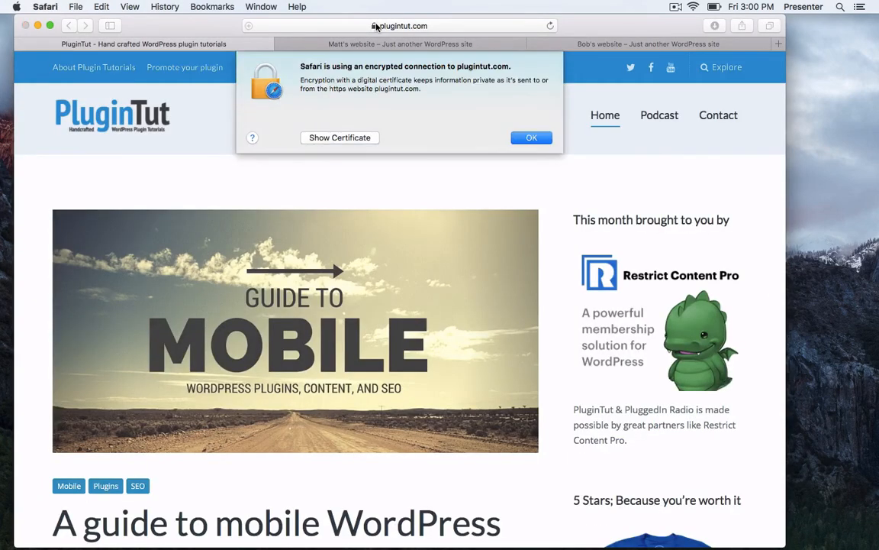
left_click(533, 137)
Load pressmatic.io, browse the homepage, and go to the Pressmatic Pro pricing page.
left_click(456, 28)
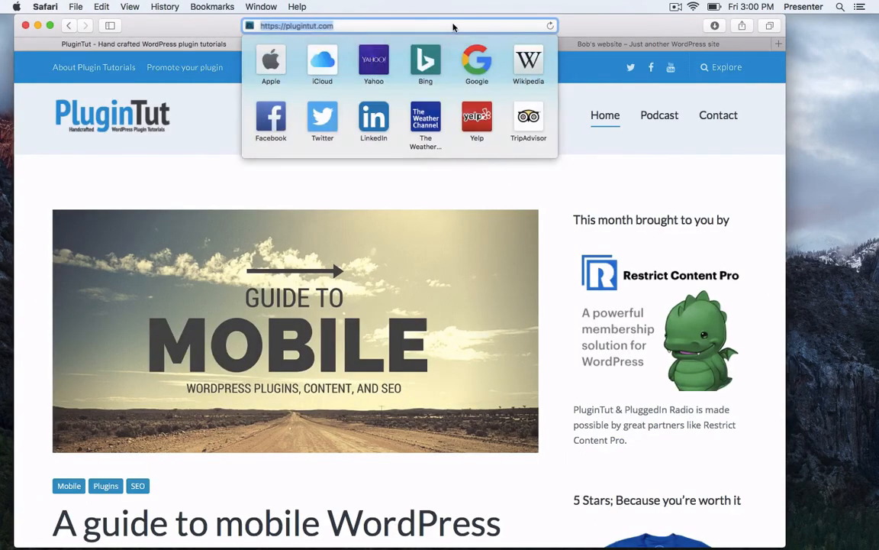
type("pressmatic.io")
key("Return")
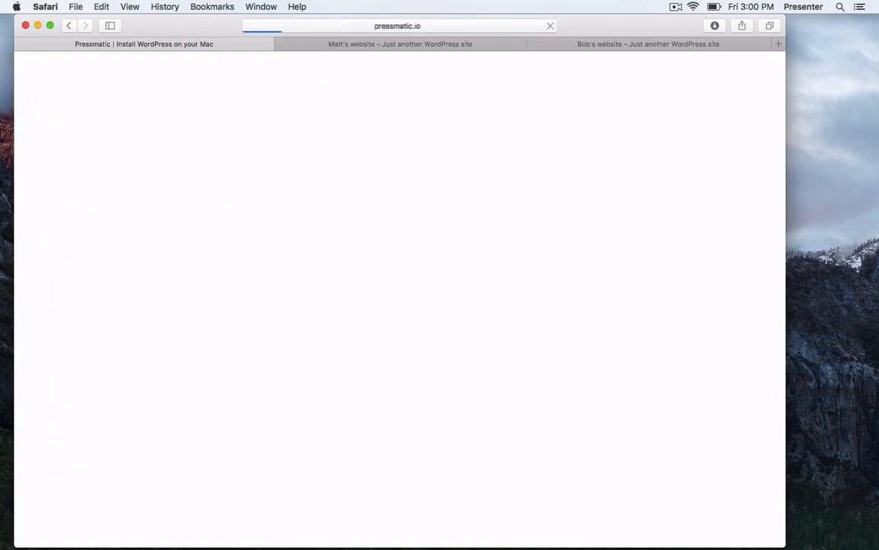
scroll(441, 210, "down", 10)
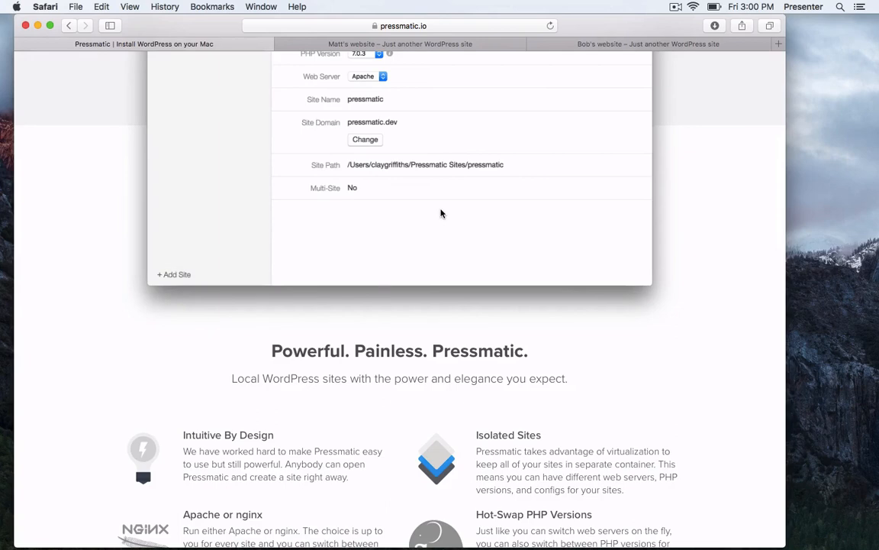
scroll(441, 213, "up", 10)
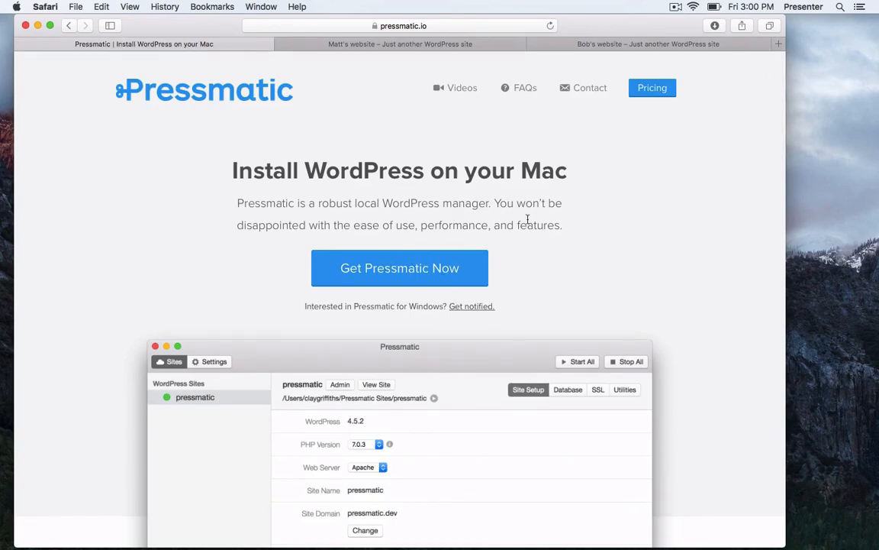
scroll(511, 172, "down", 1)
scroll(511, 172, "down", 2)
scroll(519, 142, "up", 3)
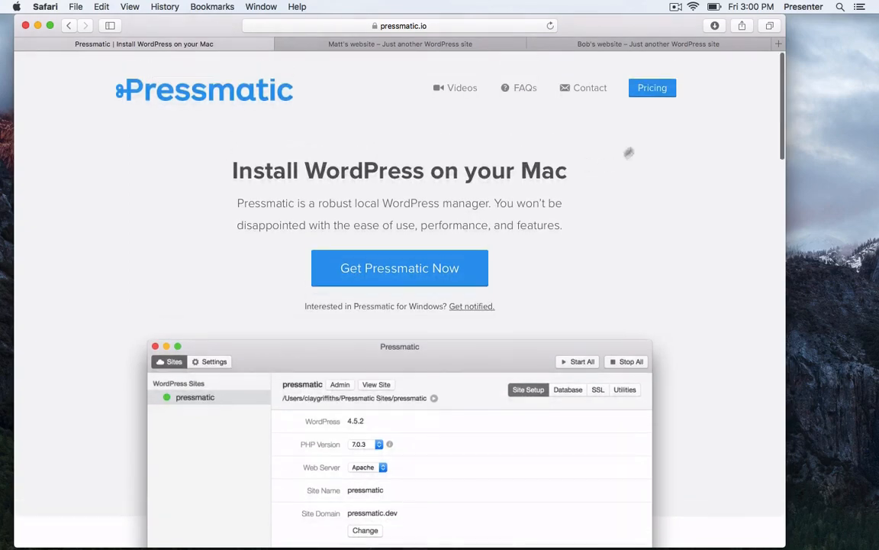
left_click(656, 94)
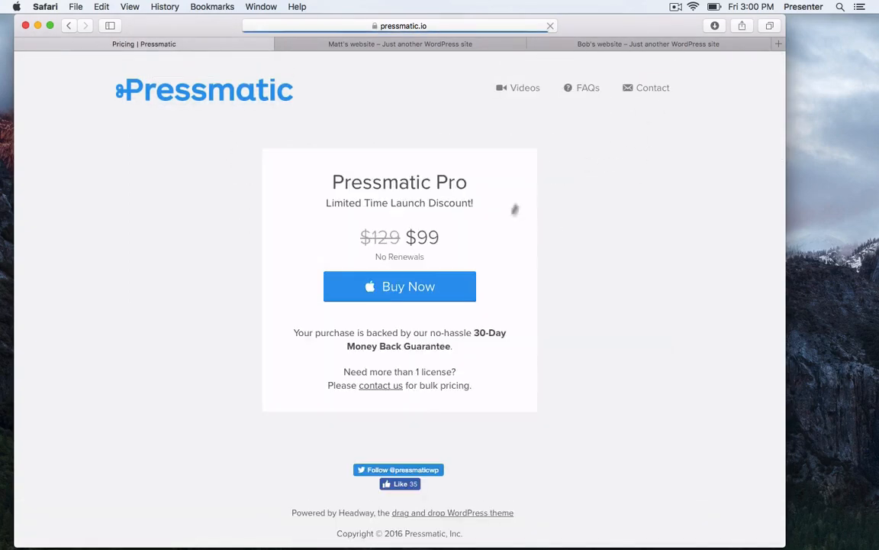